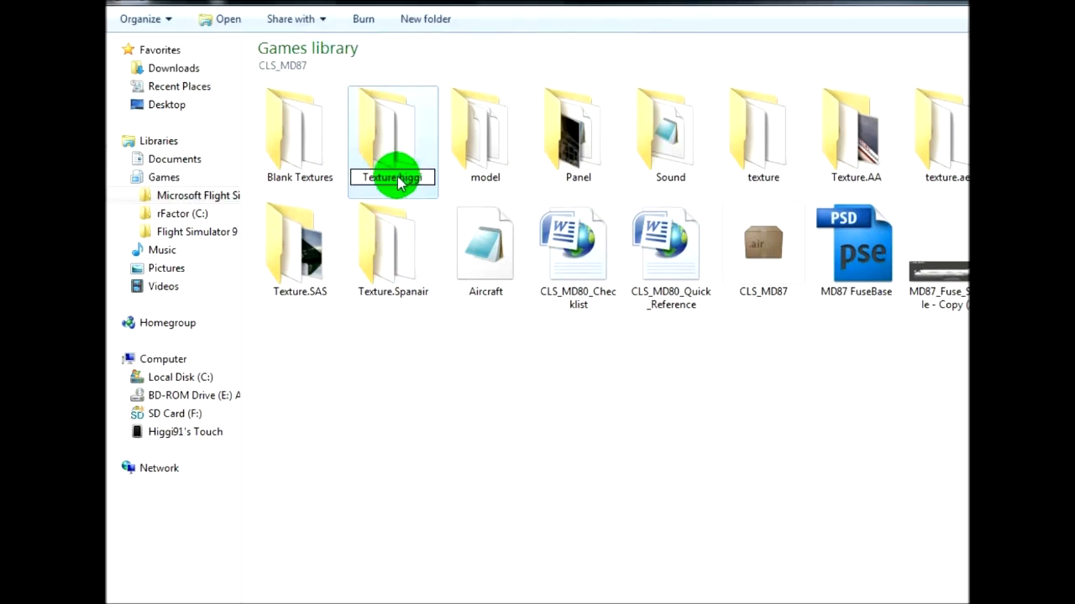
# Step: Name the new texture folder Texture.higgi and open the Aircraft configuration file from the CLS_MD87 folder in Notepad
pyautogui.moveTo(397, 182)
pyautogui.mouseDown()
pyautogui.moveTo(456, 180)
pyautogui.moveTo(426, 186)
pyautogui.moveTo(452, 251)
pyautogui.moveTo(420, 173)
pyautogui.moveTo(399, 186)
pyautogui.moveTo(426, 360)
pyautogui.mouseUp()
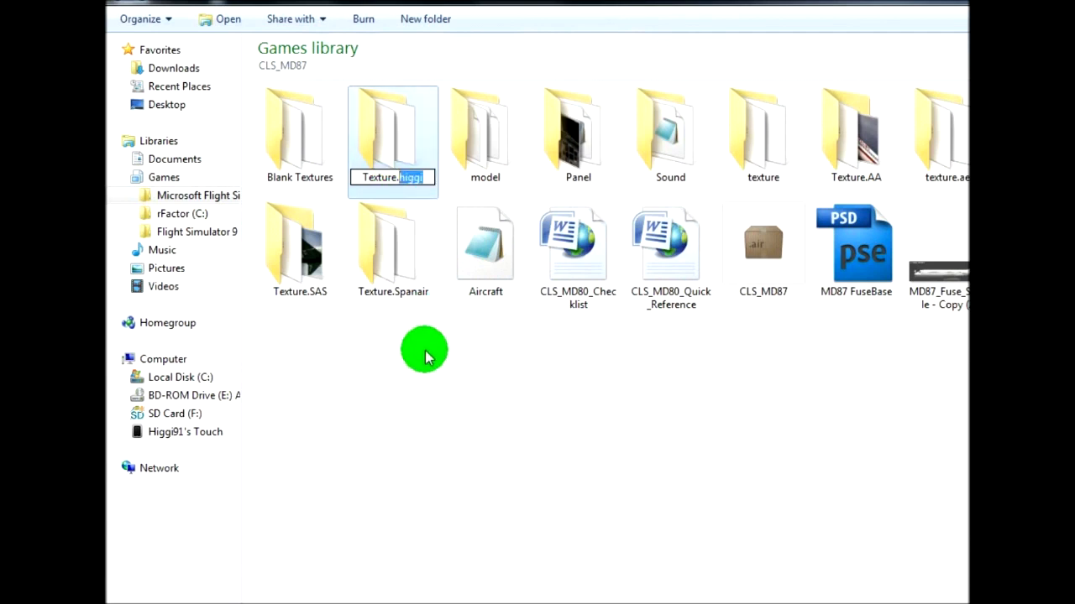
pyautogui.click(426, 351)
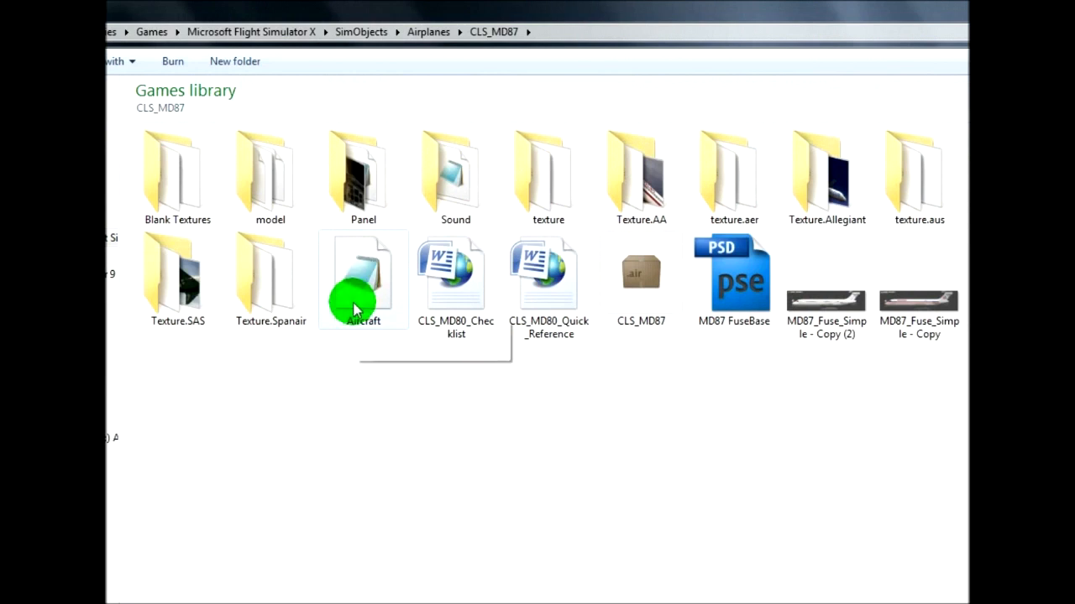
pyautogui.rightClick(361, 277)
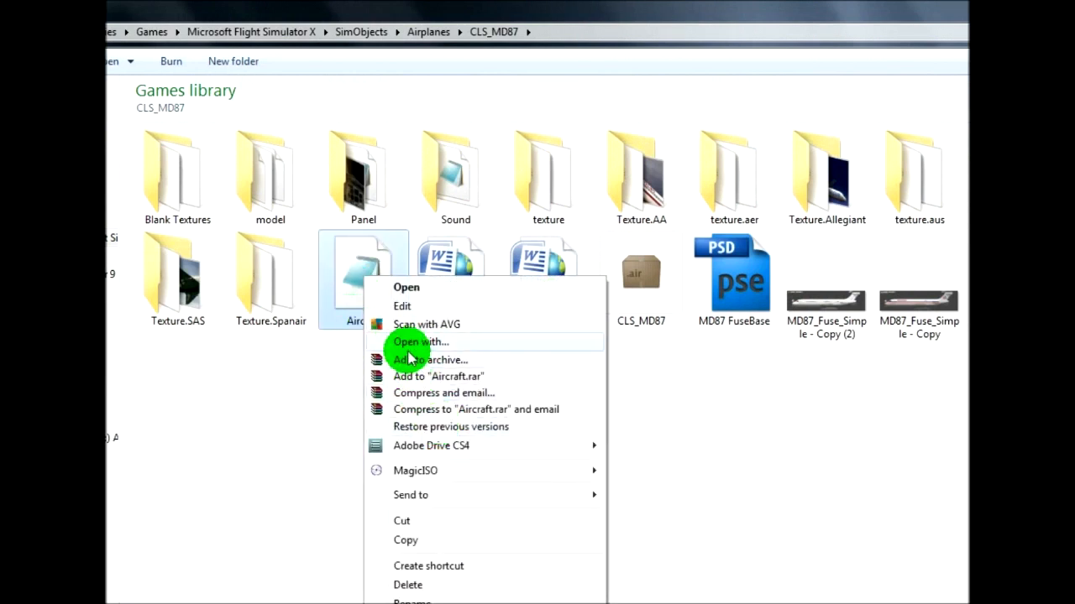
pyautogui.click(409, 345)
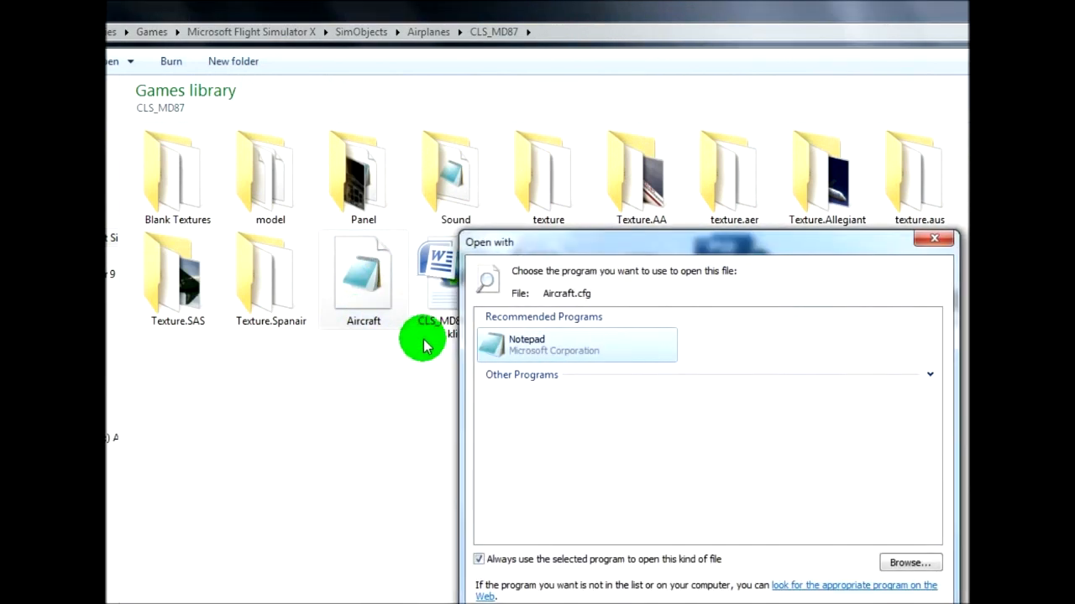
pyautogui.doubleClick(564, 356)
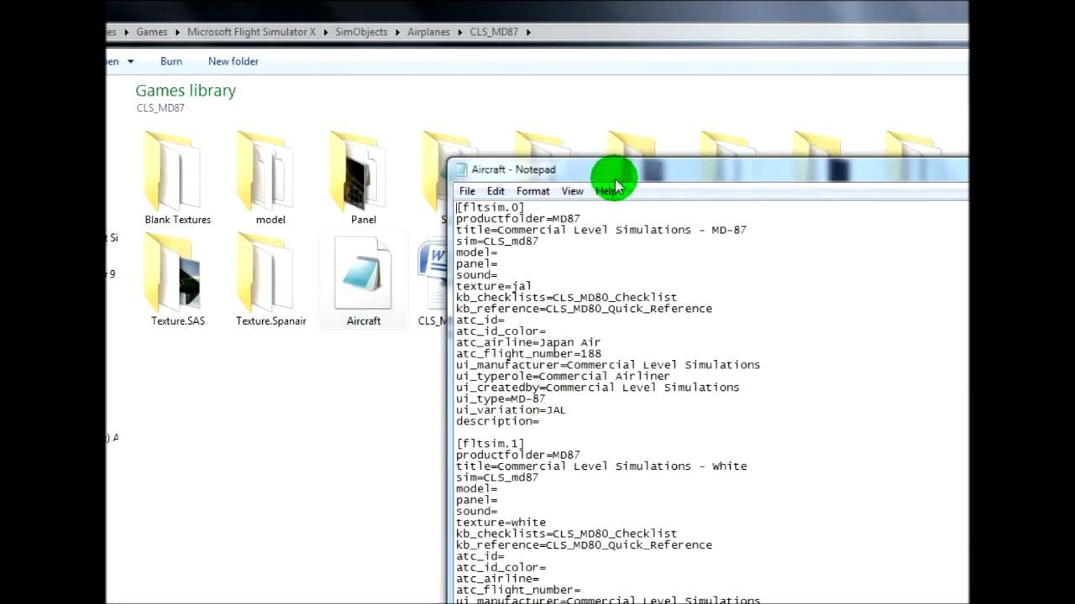
# Step: Duplicate the Spanair entry [fltsim.10] directly below itself and number the copy [fltsim.11]
pyautogui.moveTo(471, 444); pyautogui.dragTo(526, 443)
pyautogui.moveTo(473, 193); pyautogui.dragTo(523, 371)
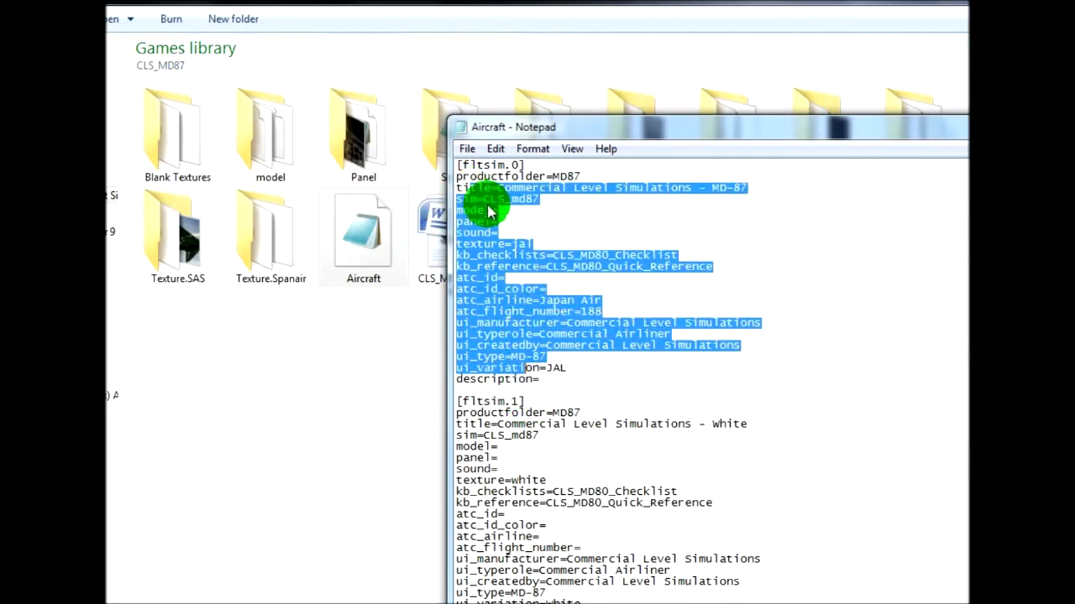
pyautogui.click(547, 444)
pyautogui.scroll(-6, 521, 449)
pyautogui.scroll(-20, 499, 454)
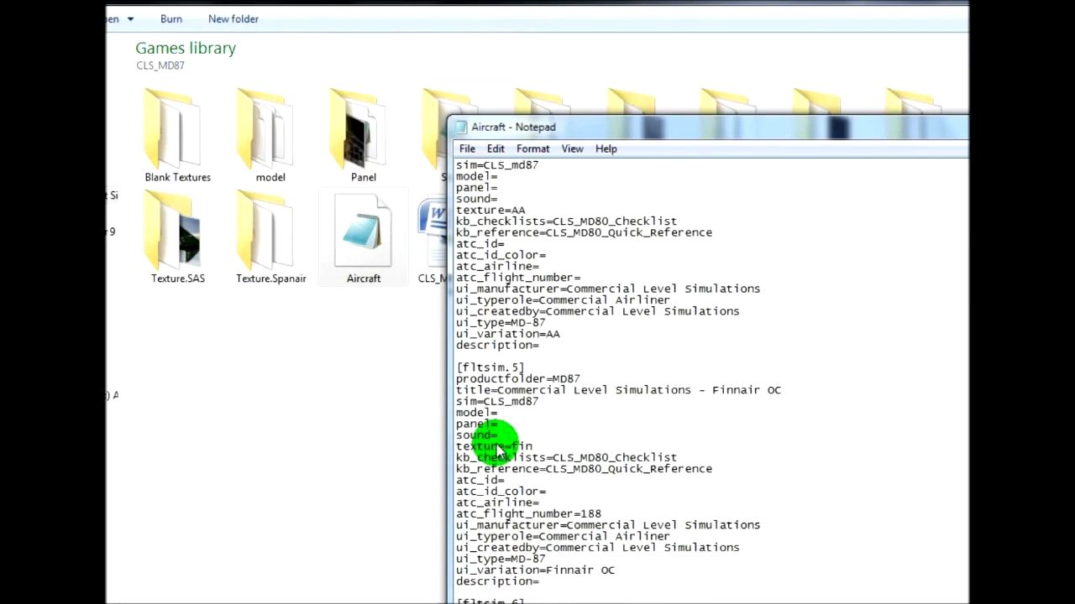
pyautogui.scroll(-15, 483, 438)
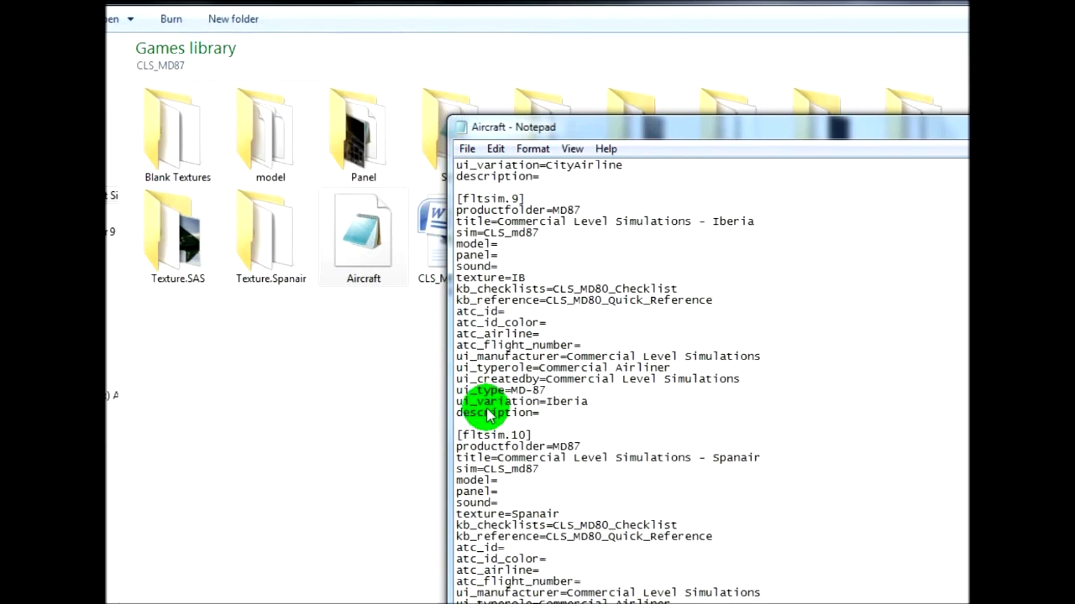
pyautogui.moveTo(748, 512); pyautogui.dragTo(585, 507)
pyautogui.moveTo(585, 421); pyautogui.dragTo(454, 223)
pyautogui.hotkey('ctrl', 'c')
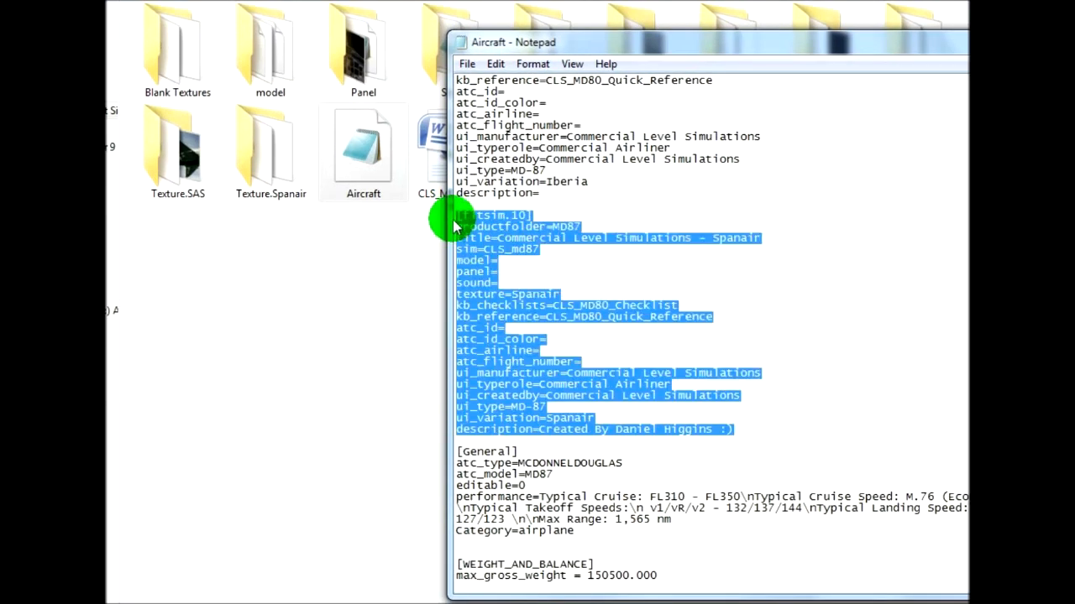
pyautogui.click(735, 432)
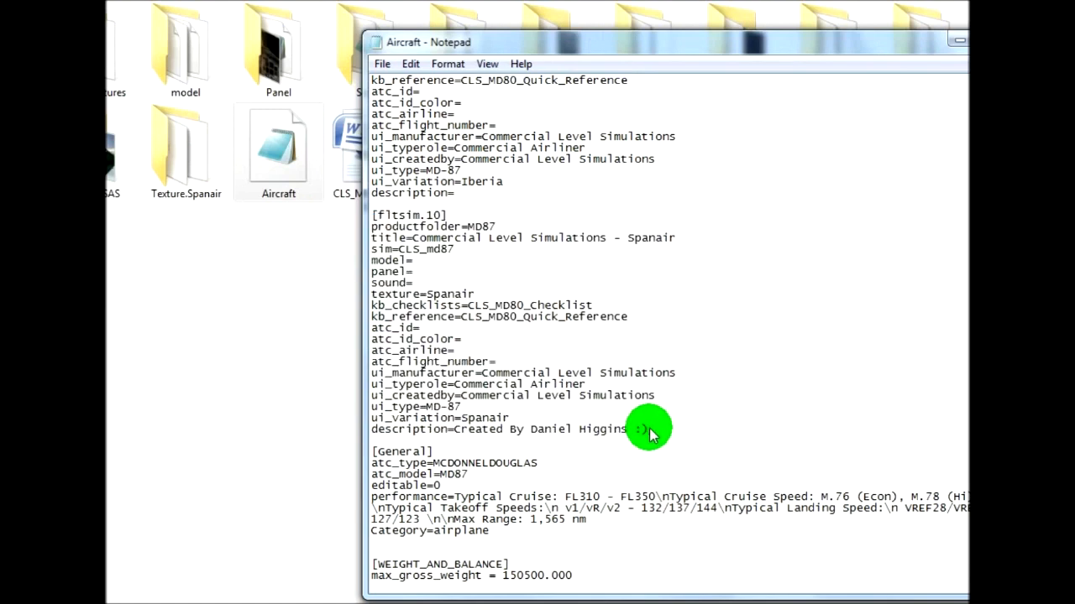
pyautogui.press('Return')
pyautogui.press('Return')
pyautogui.hotkey('ctrl', 'v')
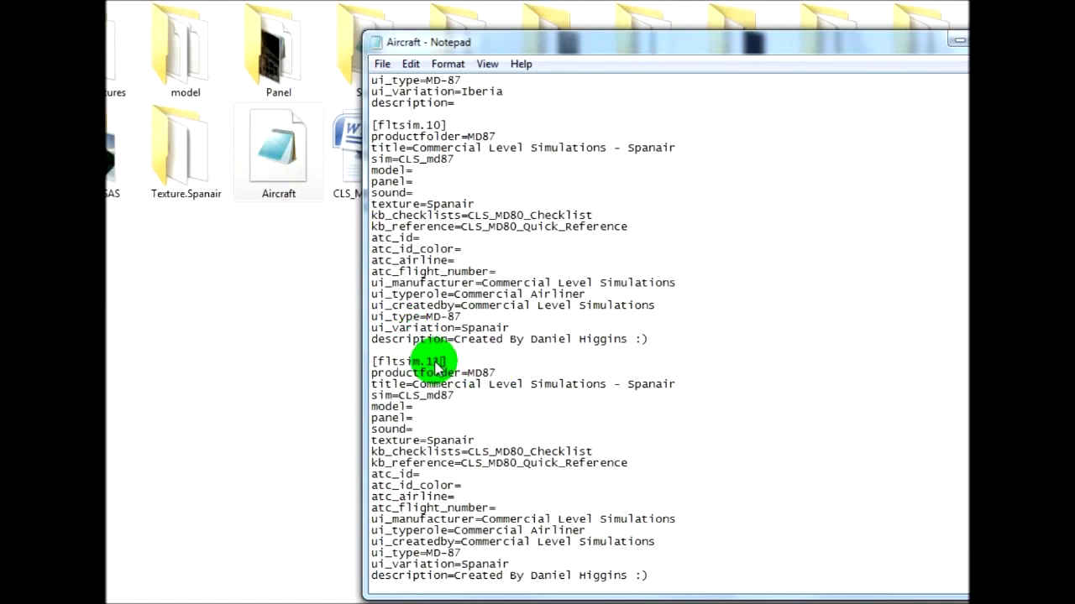
# Step: In the [fltsim.11] entry, change the title's ending to Higgi91 and set texture to higgi, matching the new folder's name
pyautogui.moveTo(628, 384)
pyautogui.mouseDown()
pyautogui.moveTo(687, 396)
pyautogui.moveTo(630, 388)
pyautogui.mouseUp()
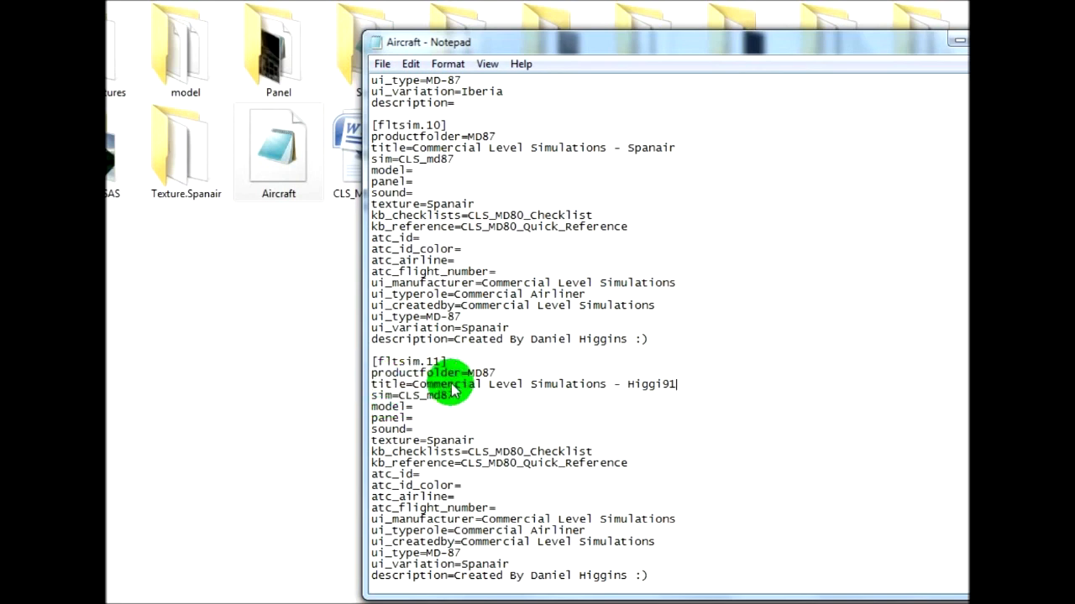
pyautogui.press('BackSpace')
pyautogui.press('BackSpace')
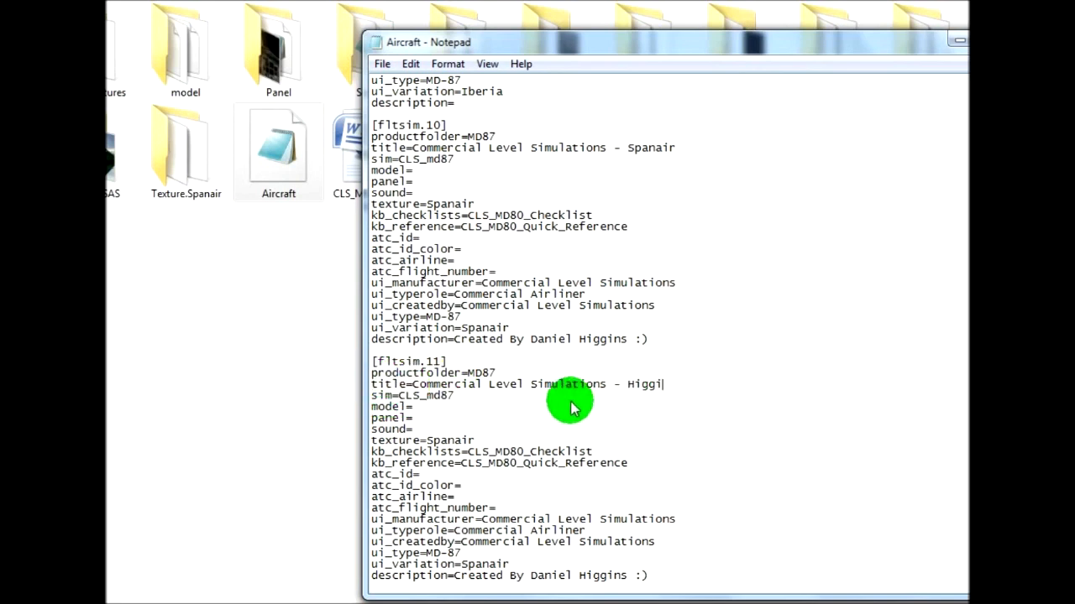
pyautogui.scroll(-2, 488, 442)
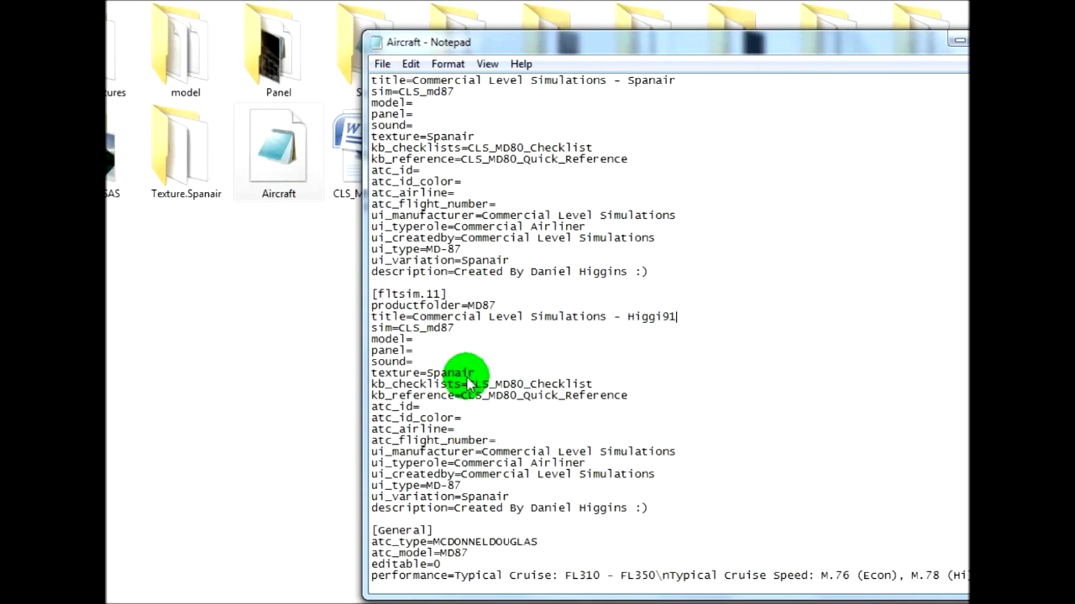
pyautogui.moveTo(477, 375); pyautogui.dragTo(428, 375)
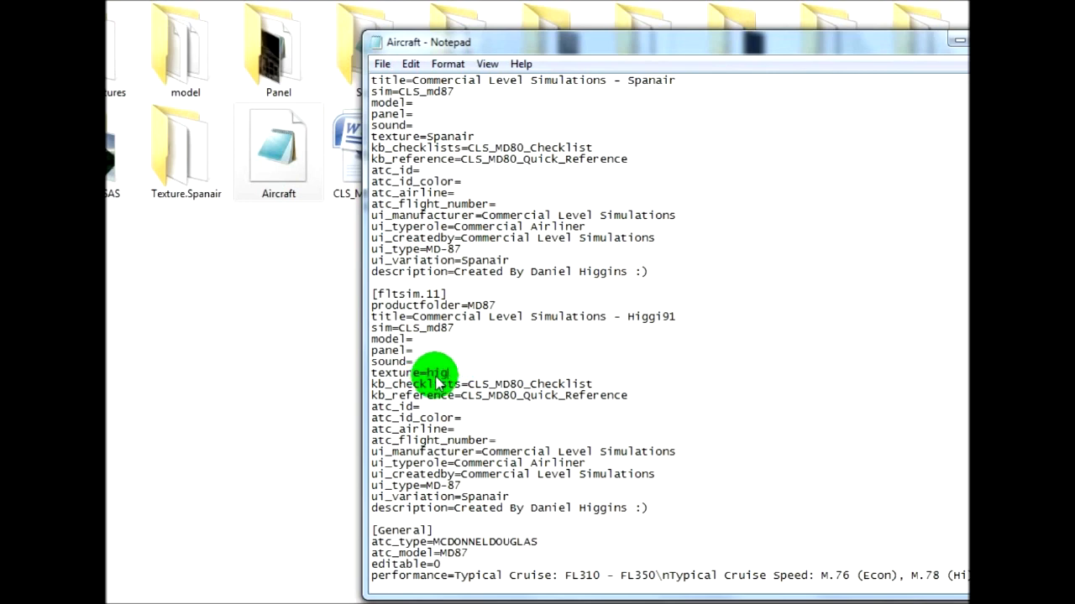
pyautogui.moveTo(747, 46); pyautogui.dragTo(951, 171)
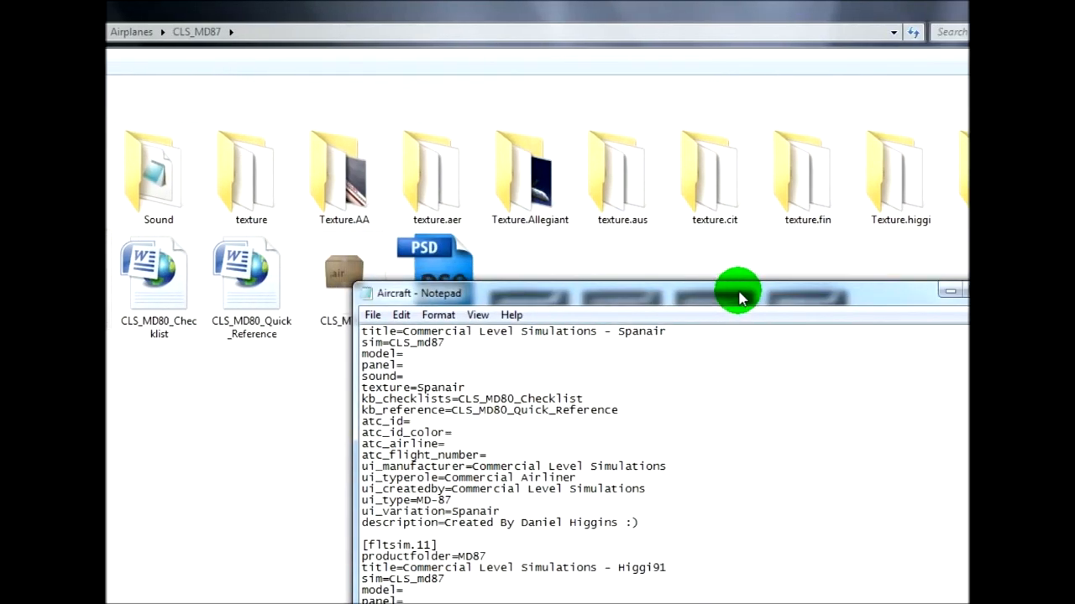
pyautogui.moveTo(559, 299); pyautogui.dragTo(240, 208)
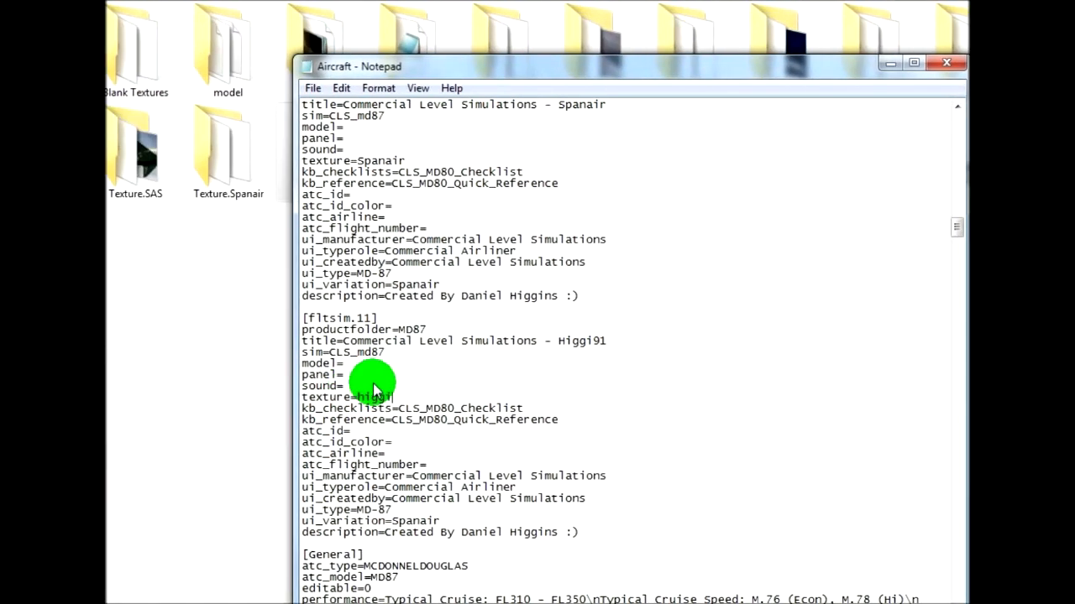
# Step: In the [fltsim.11] entry, set atc_airline to HiggiAir, atc_flight_number to 91 and ui_variation to Higgi
pyautogui.click(391, 453)
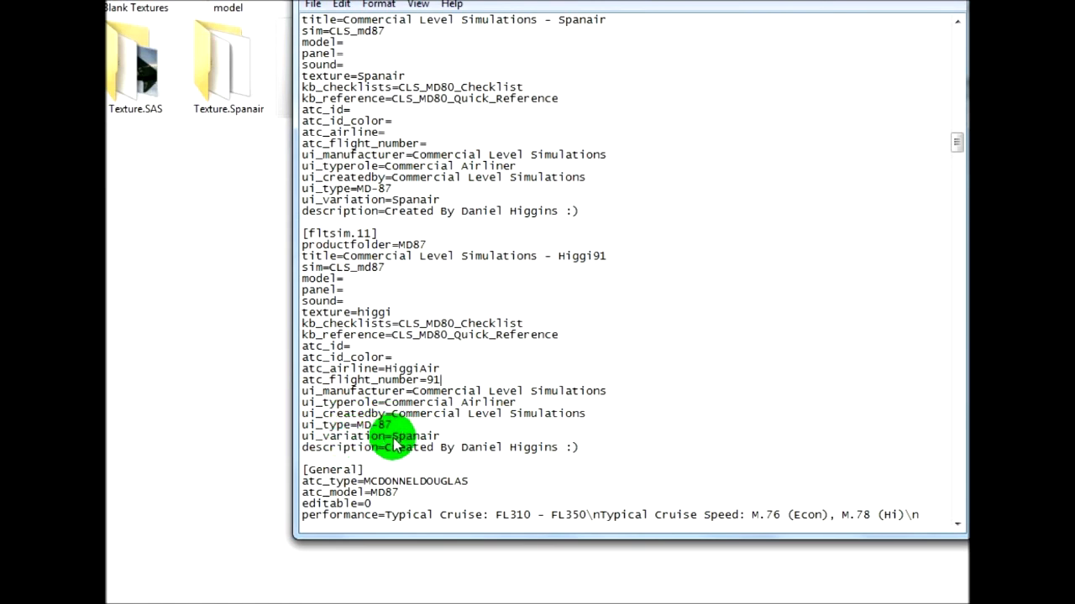
pyautogui.moveTo(393, 437); pyautogui.dragTo(484, 440)
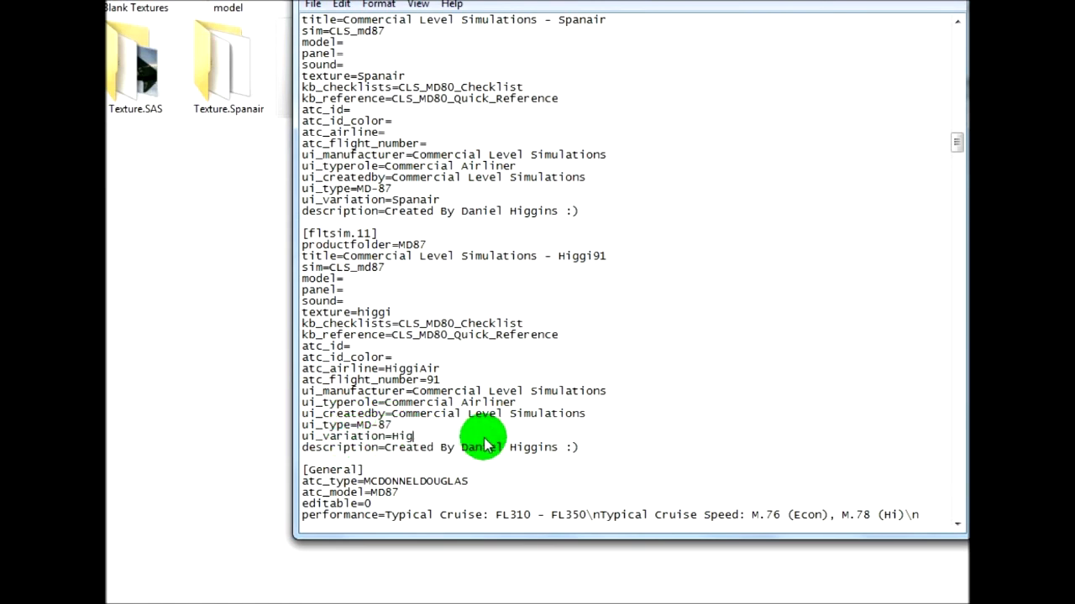
pyautogui.moveTo(392, 446); pyautogui.dragTo(643, 454)
pyautogui.click(554, 420)
pyautogui.doubleClick(571, 406)
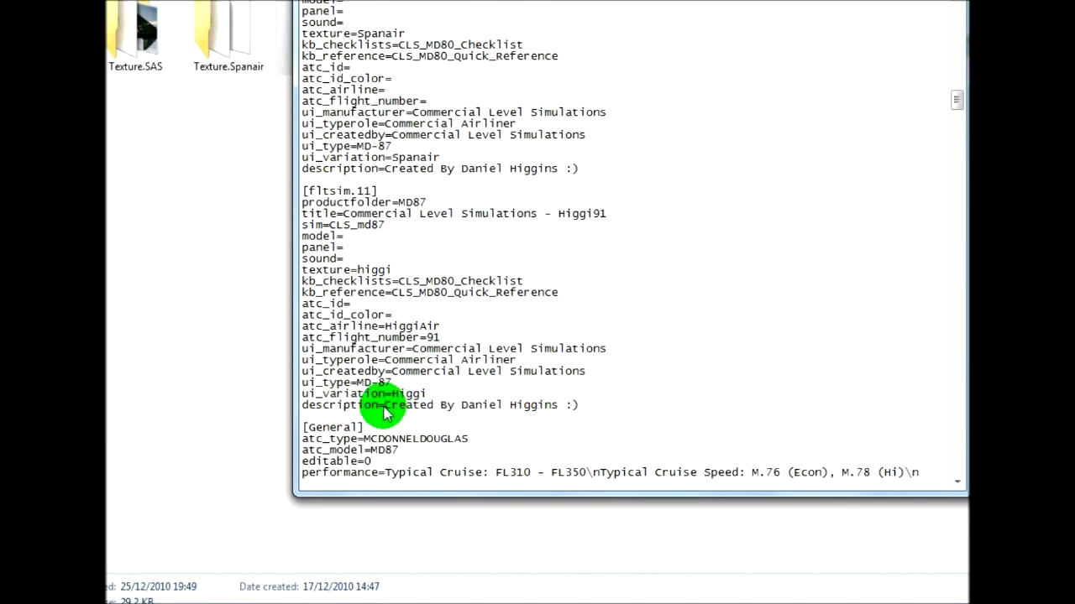
pyautogui.moveTo(577, 408); pyautogui.dragTo(406, 410)
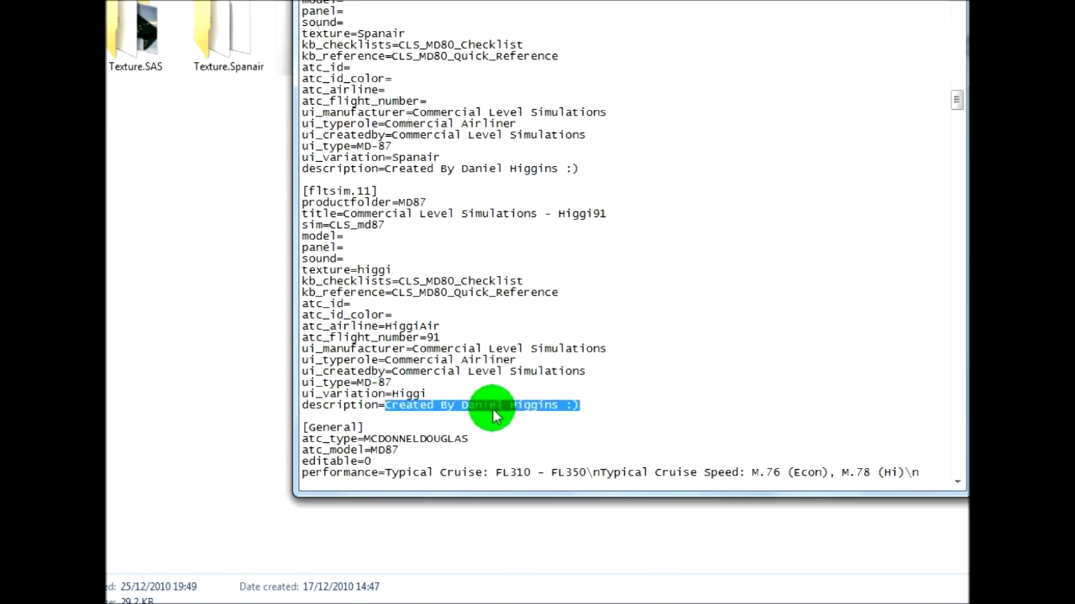
pyautogui.click(377, 396)
# Step: Close the Aircraft configuration file and open the Texture.higgi folder
pyautogui.scroll(9, 403, 193)
pyautogui.scroll(-10, 406, 407)
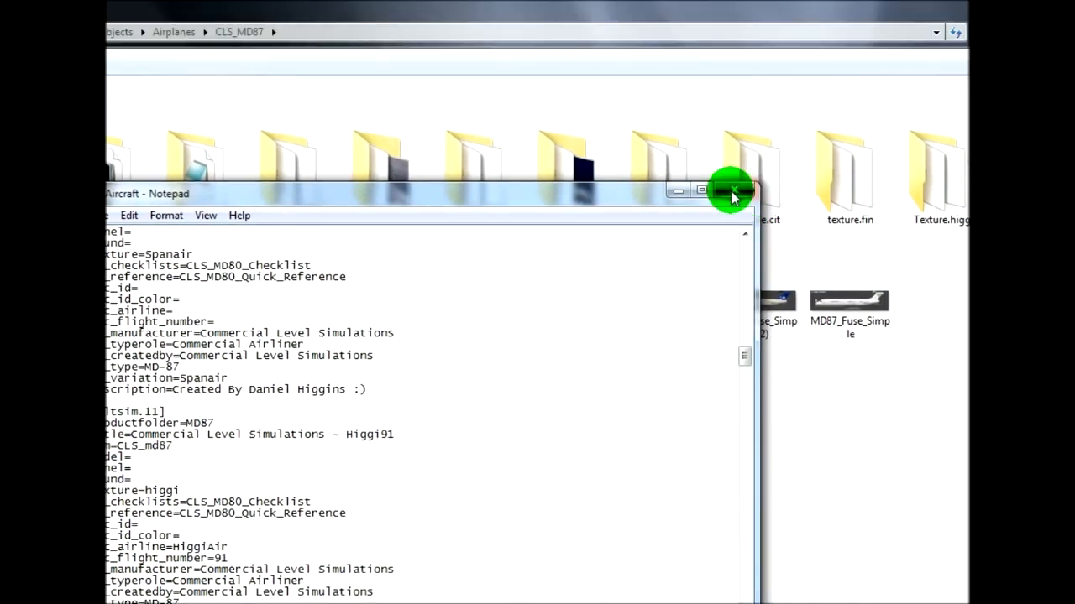
pyautogui.click(734, 197)
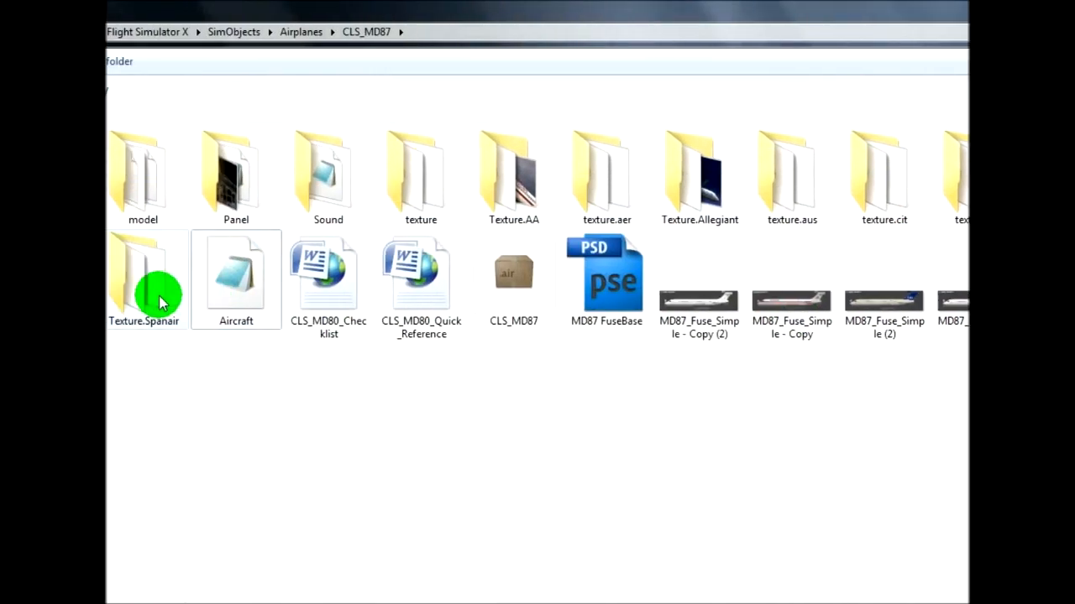
pyautogui.doubleClick(732, 187)
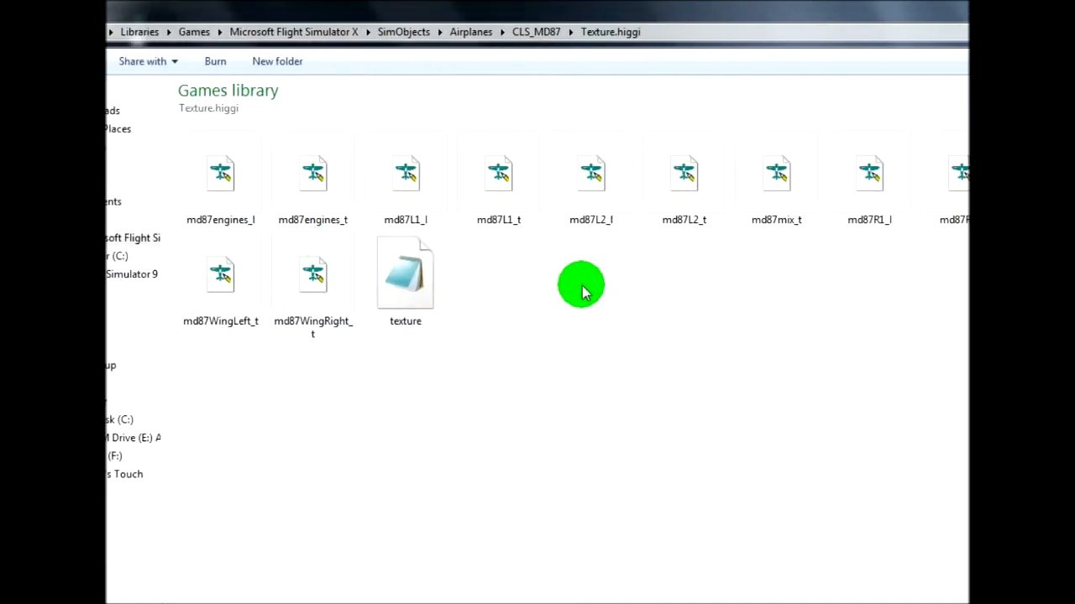
# Step: Open the md87L1_t texture file from the Texture.higgi folder in DXTBmp
pyautogui.click(502, 172)
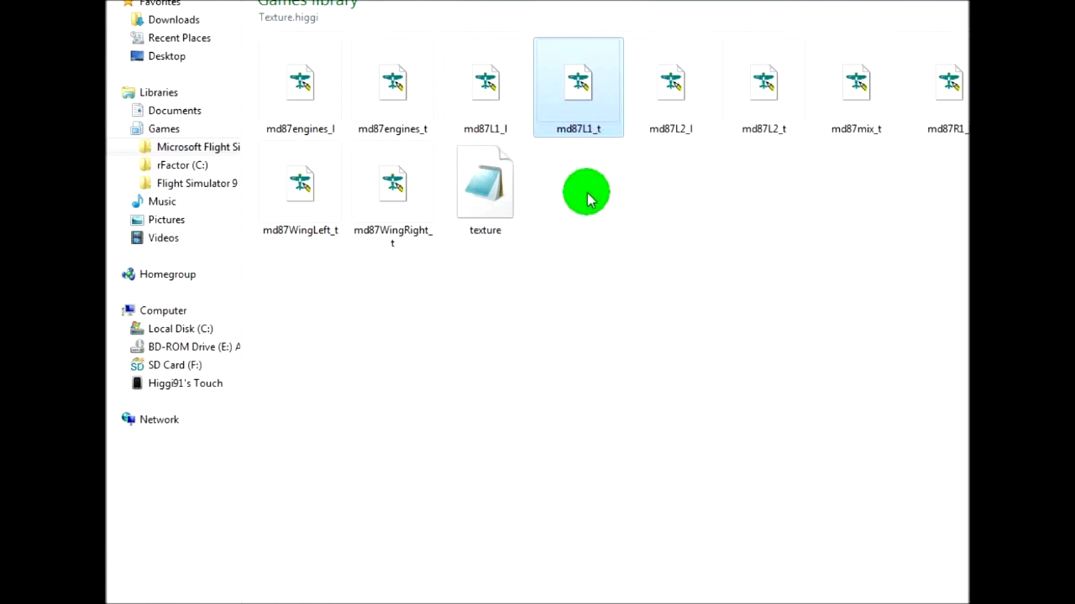
pyautogui.rightClick(576, 192)
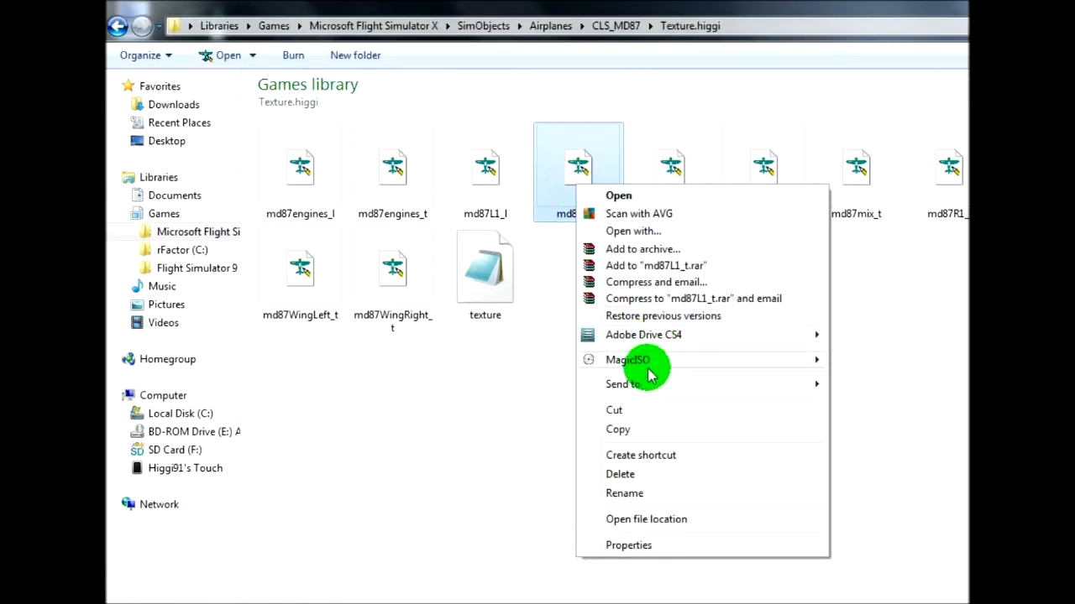
pyautogui.click(643, 231)
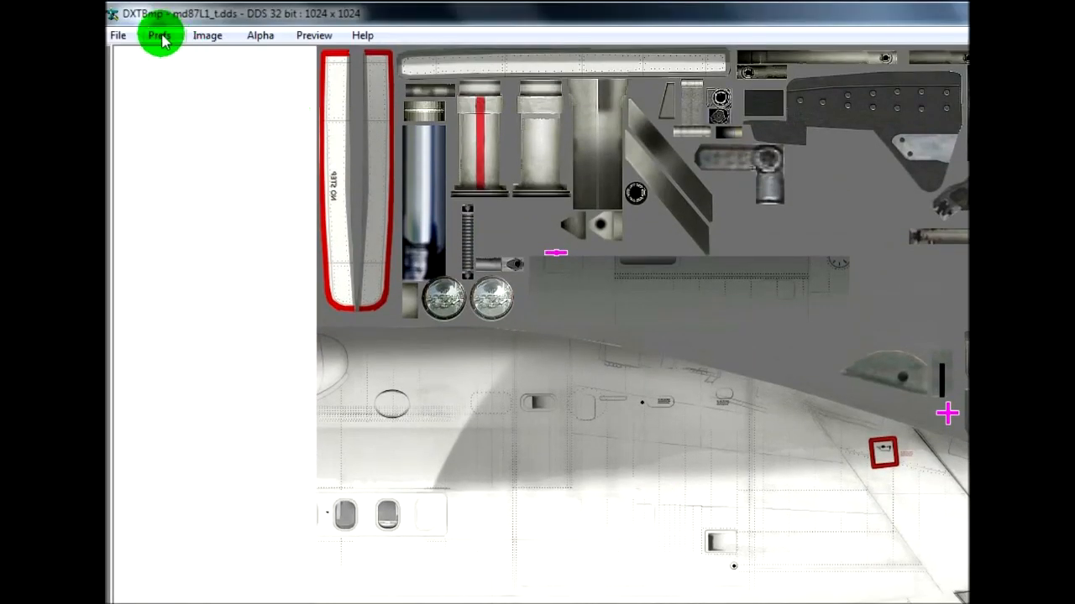
# Step: Choose PaintDotNet as the graphics program for image editing and open the md87L1_t texture in Paint.NET
pyautogui.click(161, 35)
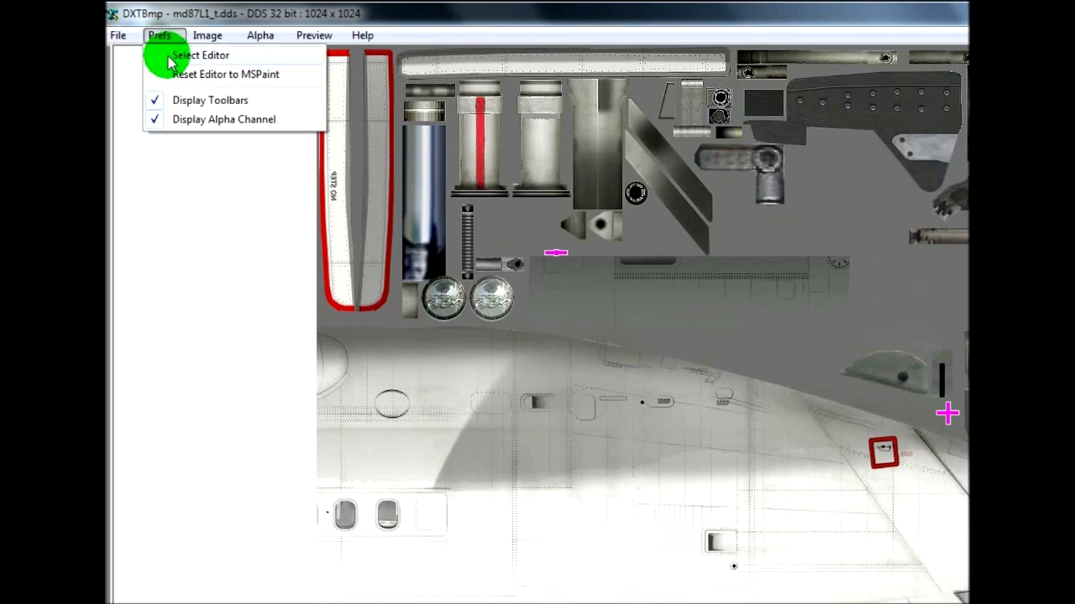
pyautogui.click(171, 57)
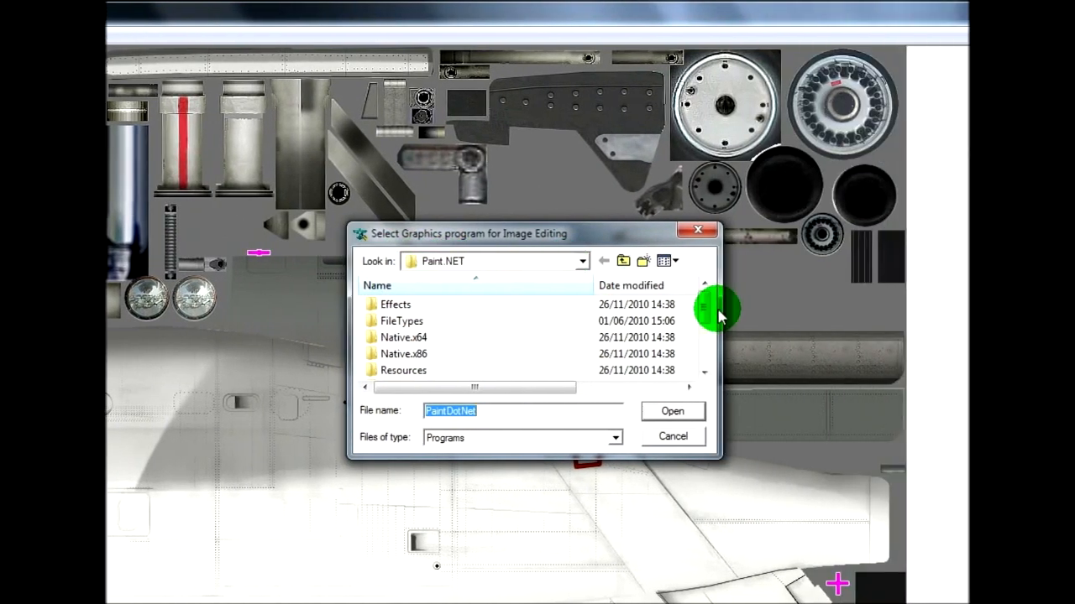
pyautogui.moveTo(718, 315)
pyautogui.mouseDown()
pyautogui.moveTo(696, 342)
pyautogui.moveTo(703, 357)
pyautogui.mouseUp()
pyautogui.click(403, 304)
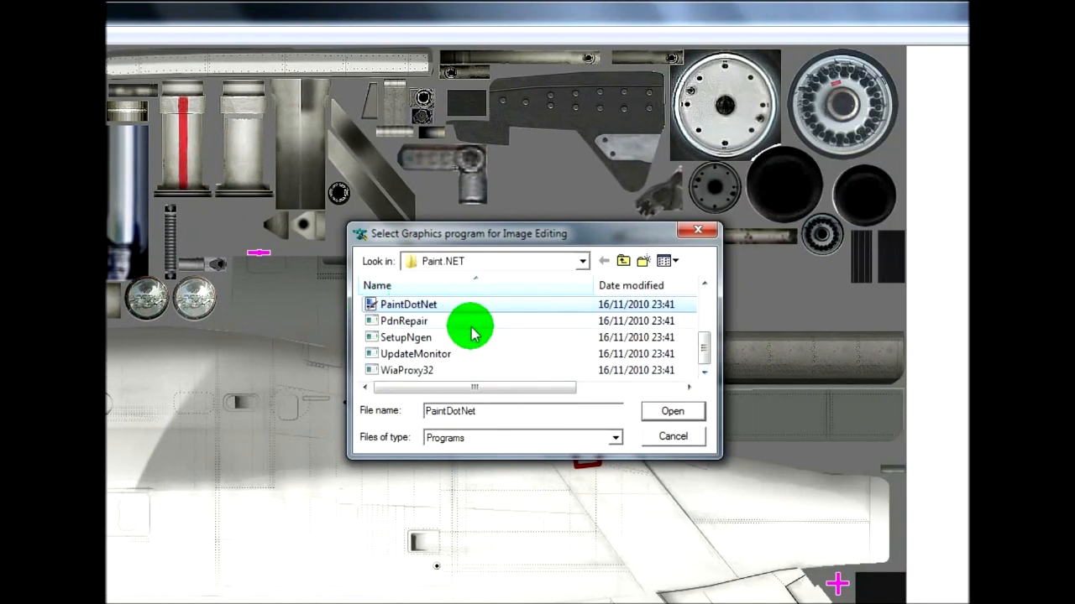
pyautogui.scroll(1, 471, 334)
pyautogui.doubleClick(426, 351)
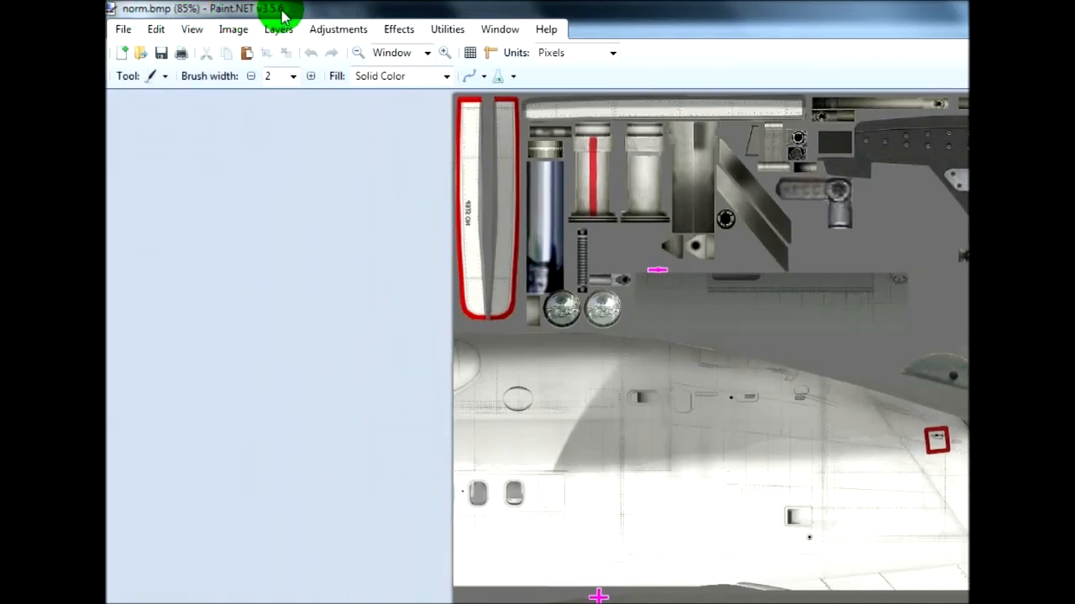
# Step: Try flipping the texture image vertically and close both image programs without saving the change
pyautogui.click(237, 30)
pyautogui.click(256, 131)
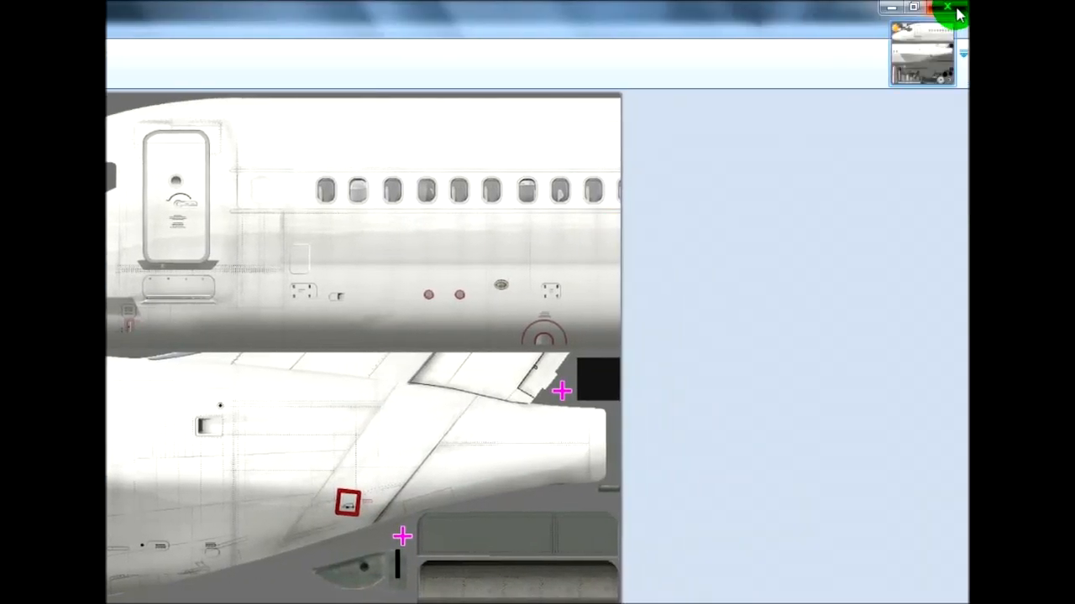
pyautogui.click(958, 14)
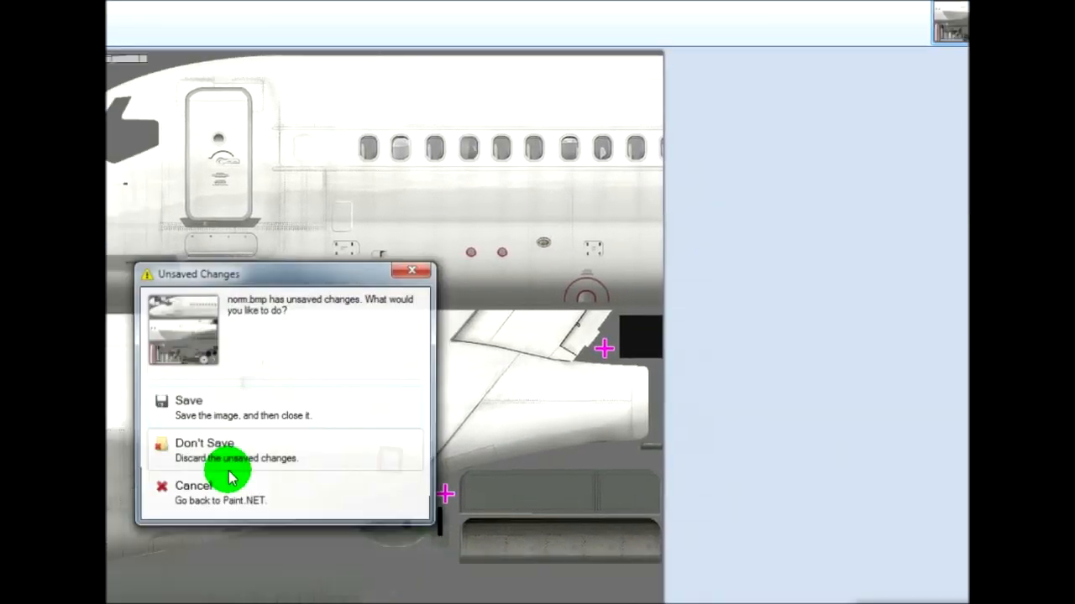
pyautogui.click(168, 474)
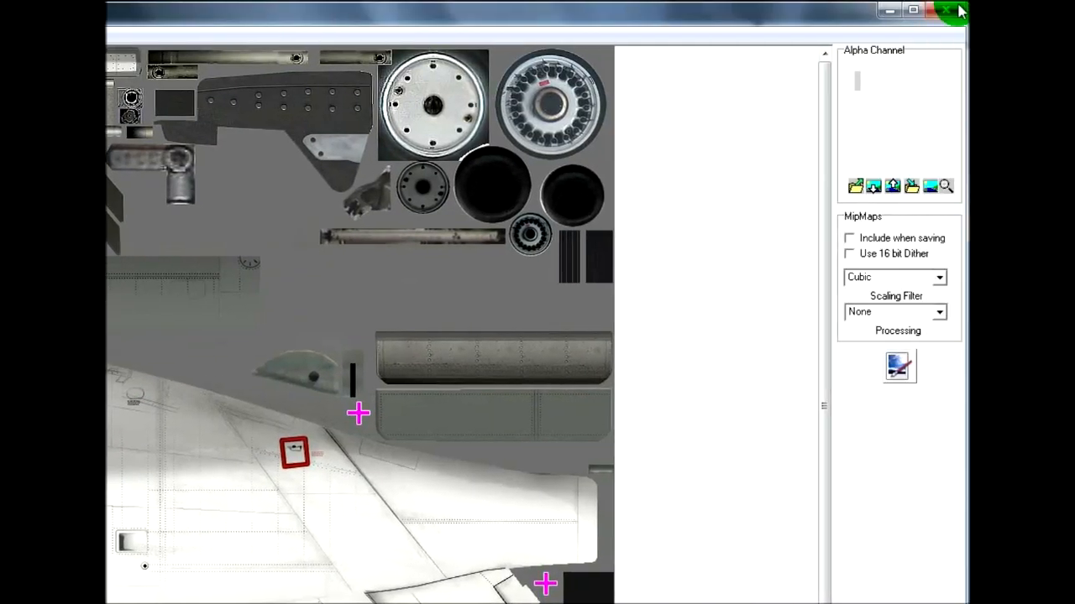
pyautogui.click(958, 13)
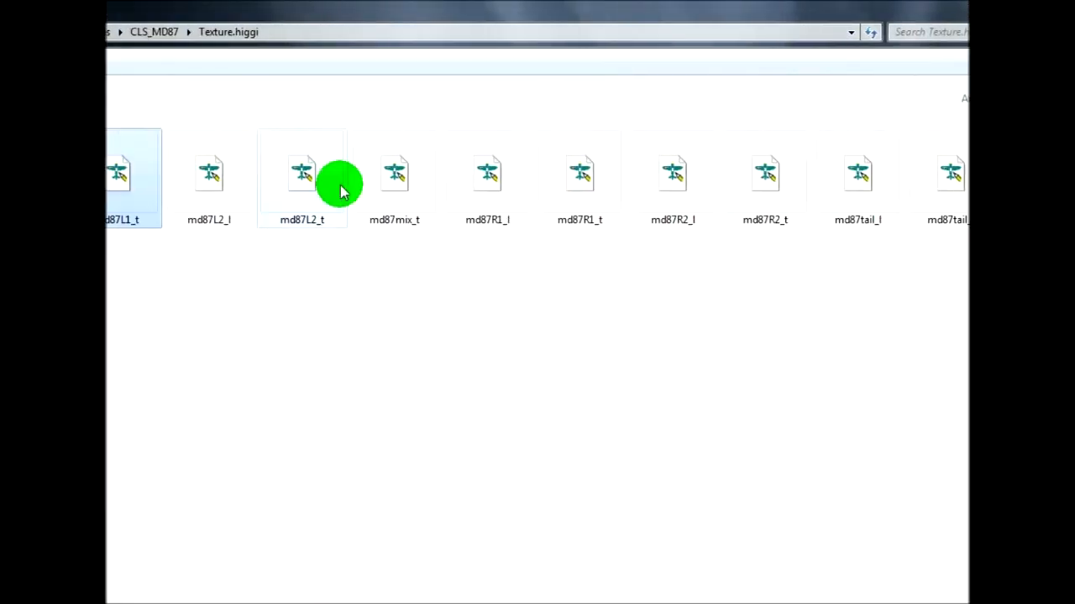
# Step: Open the fuselage texture from the Texture.higgi folder in Paint.NET and flip the image vertically
pyautogui.click(371, 189)
pyautogui.doubleClick(564, 183)
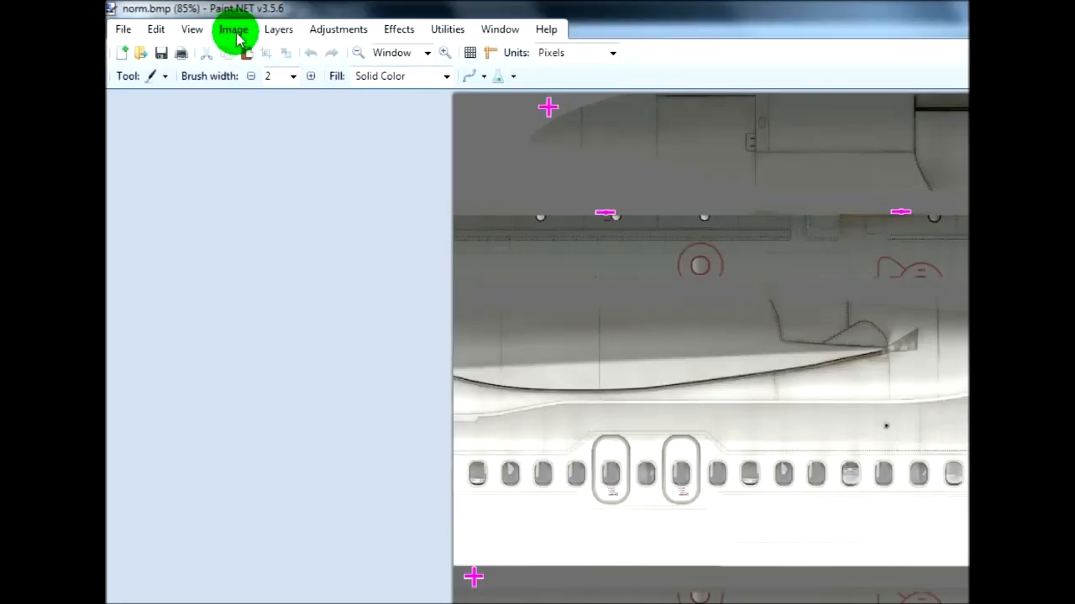
pyautogui.click(236, 34)
pyautogui.click(255, 131)
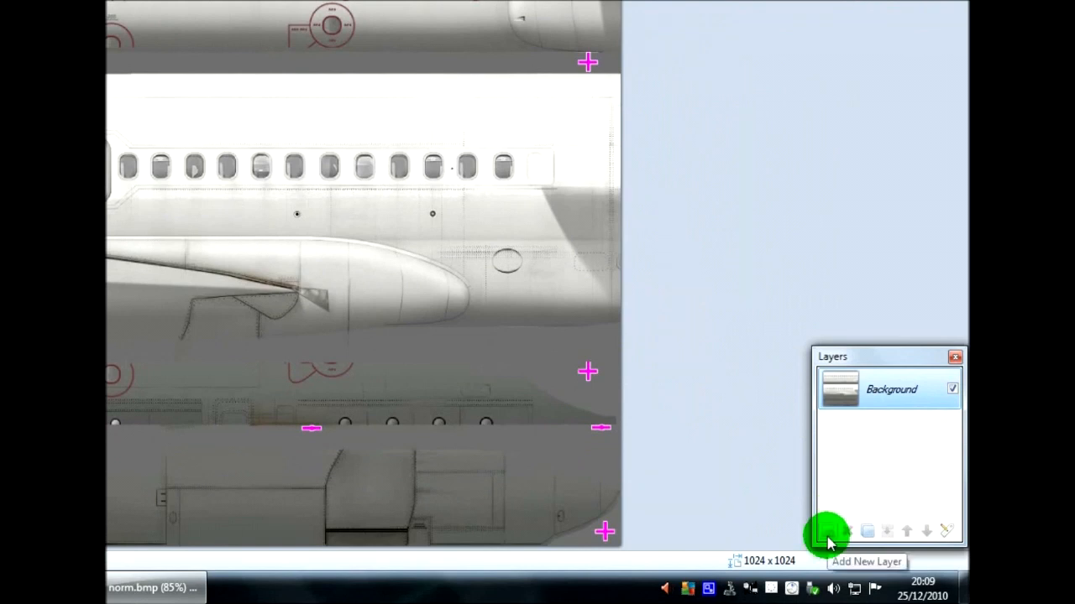
# Step: Add a new layer named Paint above the background and set its blending mode to Multiply
pyautogui.moveTo(845, 356)
pyautogui.mouseDown()
pyautogui.moveTo(859, 280)
pyautogui.moveTo(843, 356)
pyautogui.mouseUp()
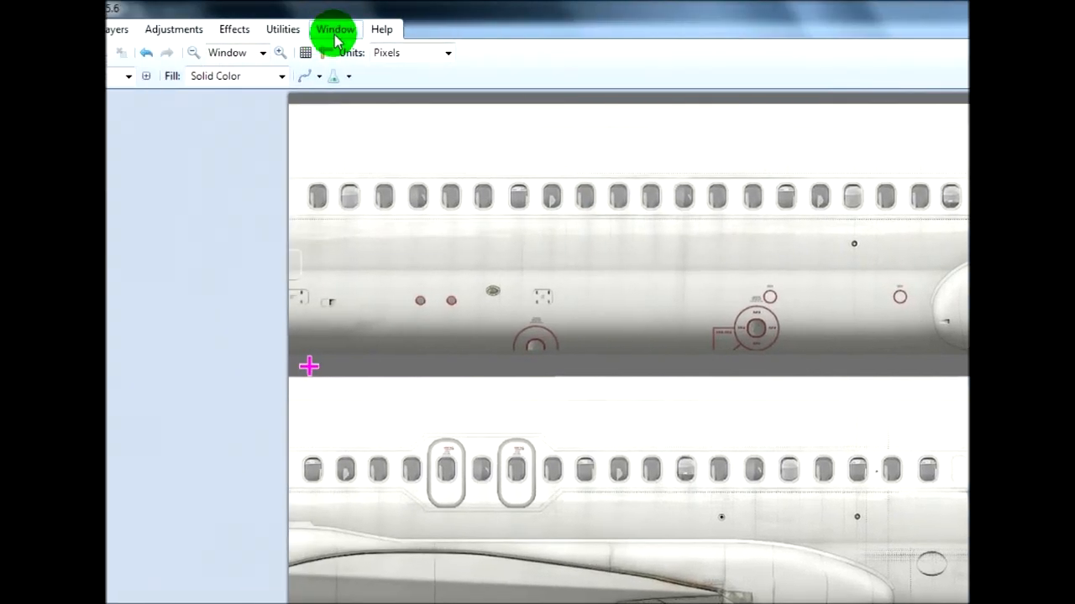
pyautogui.click(336, 38)
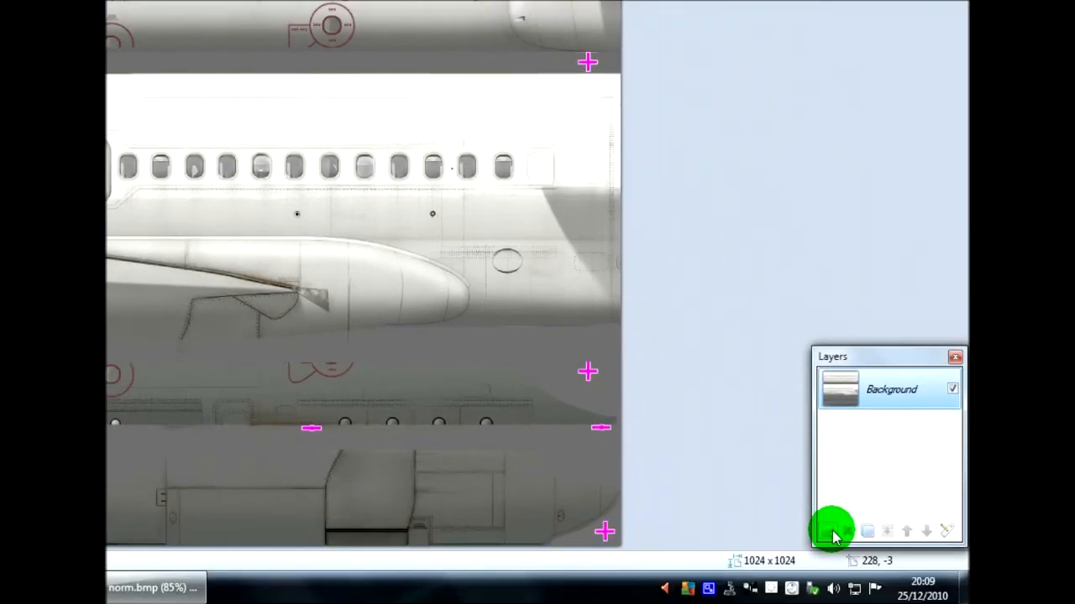
pyautogui.click(833, 536)
pyautogui.click(892, 400)
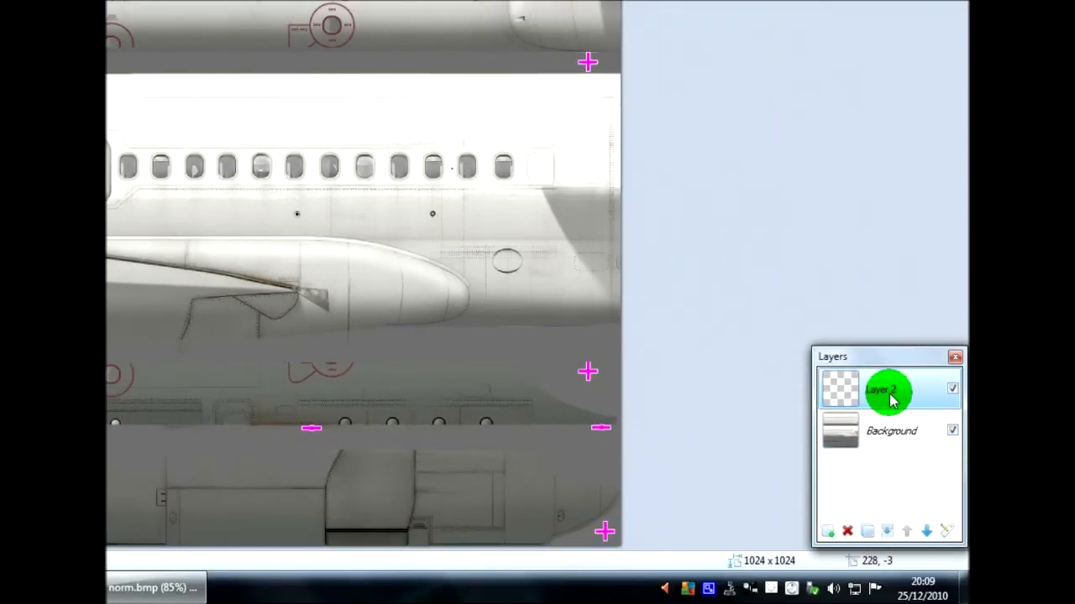
pyautogui.click(940, 524)
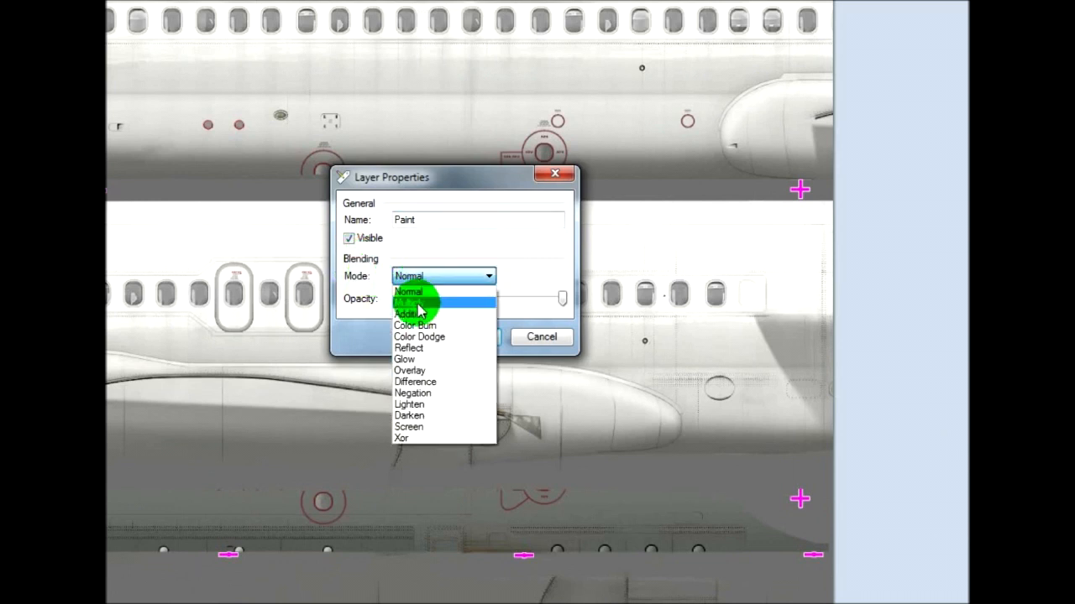
pyautogui.click(418, 304)
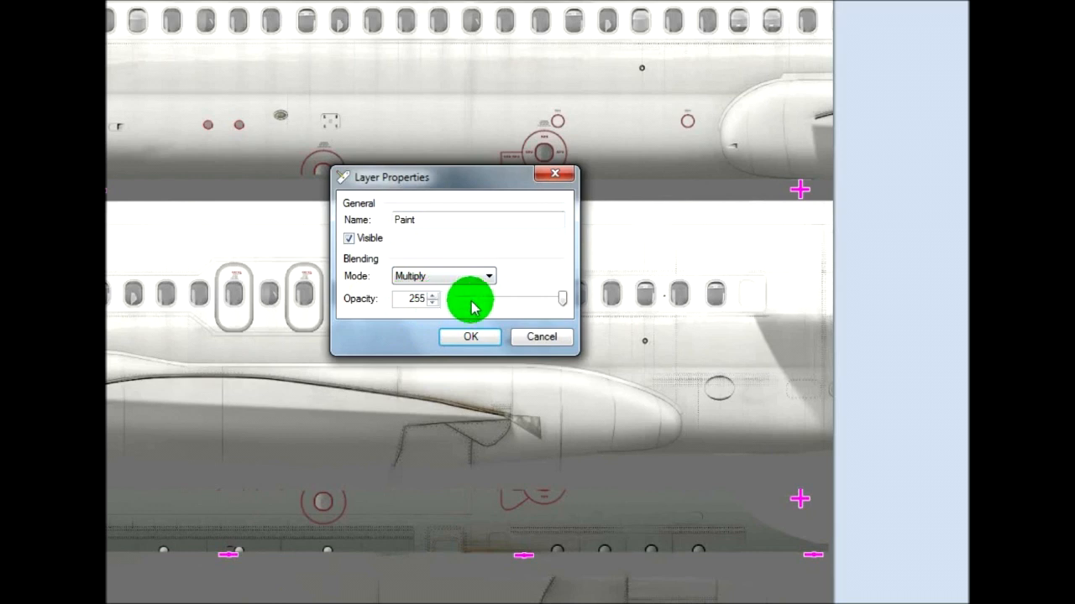
pyautogui.click(469, 337)
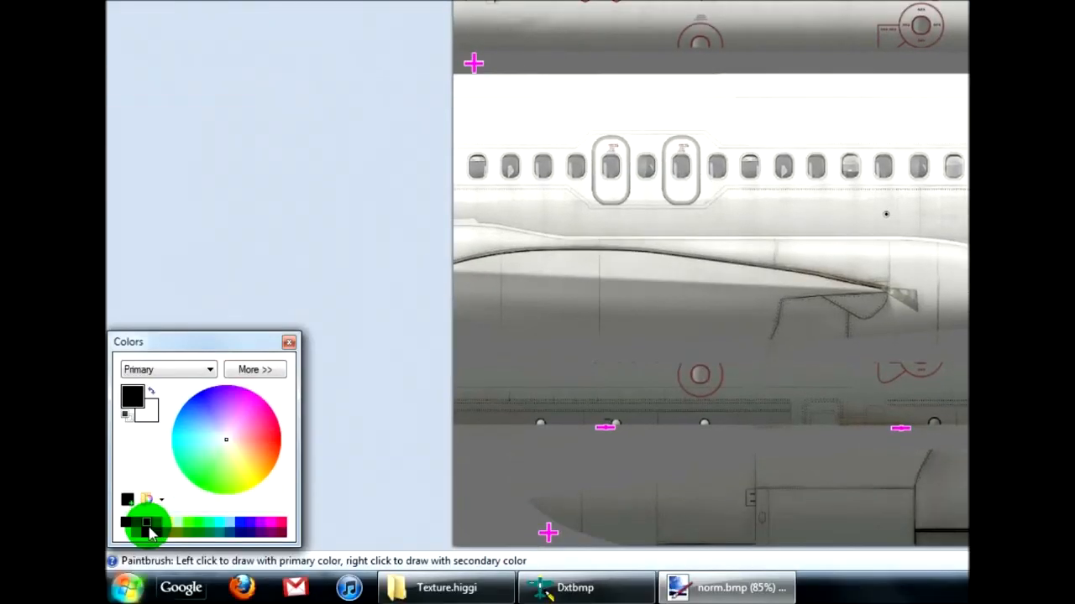
# Step: Set the primary color to red with hex value CC0000
pyautogui.click(147, 522)
pyautogui.click(254, 371)
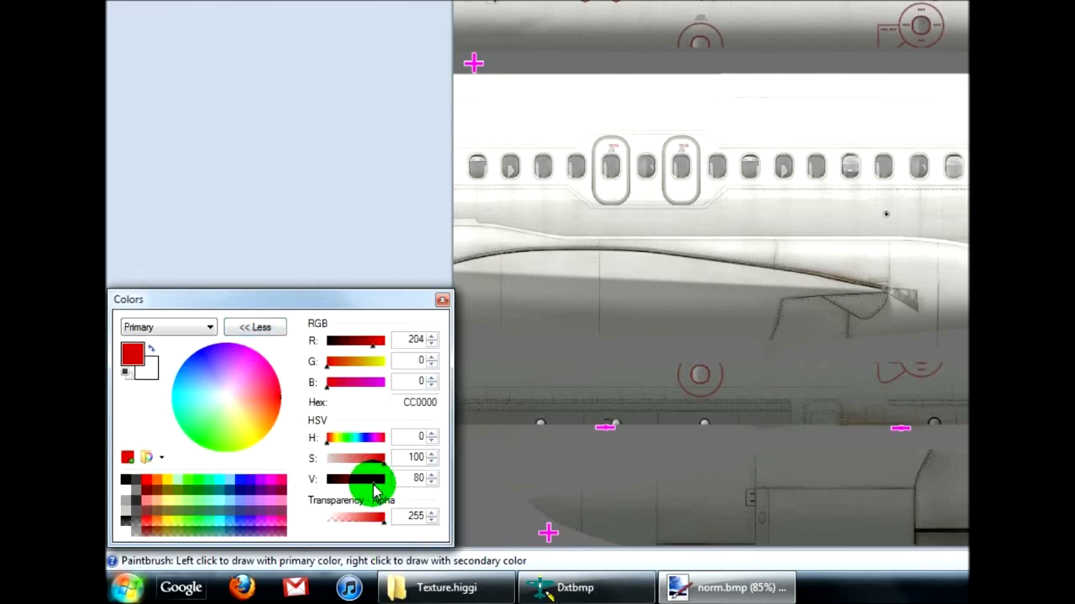
pyautogui.click(269, 333)
# Step: Activate the Text tool and choose the MCDOutl font for it
pyautogui.click(155, 76)
pyautogui.click(150, 427)
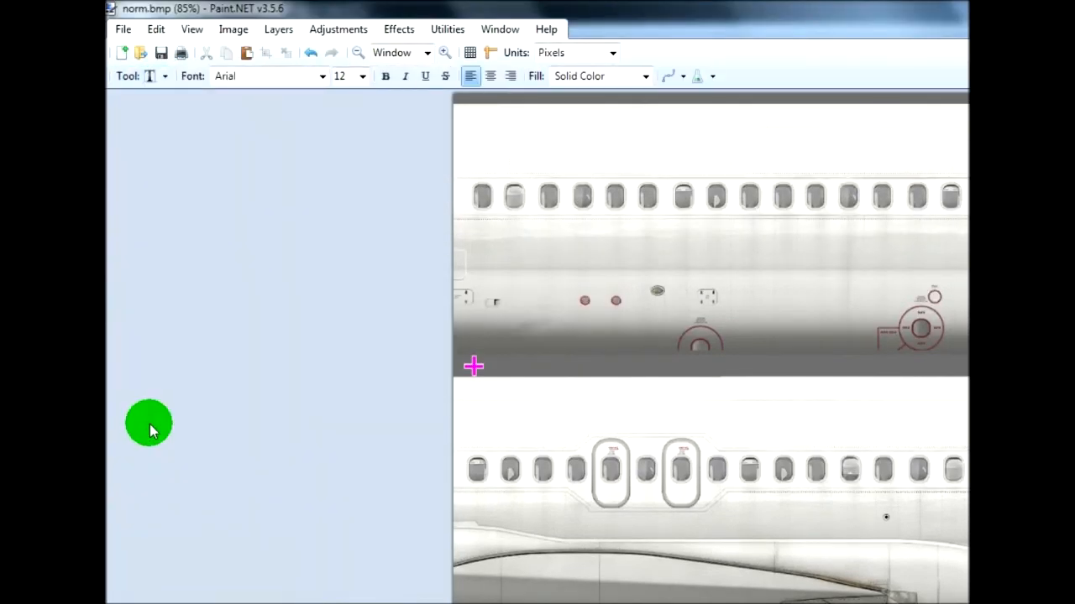
pyautogui.click(319, 78)
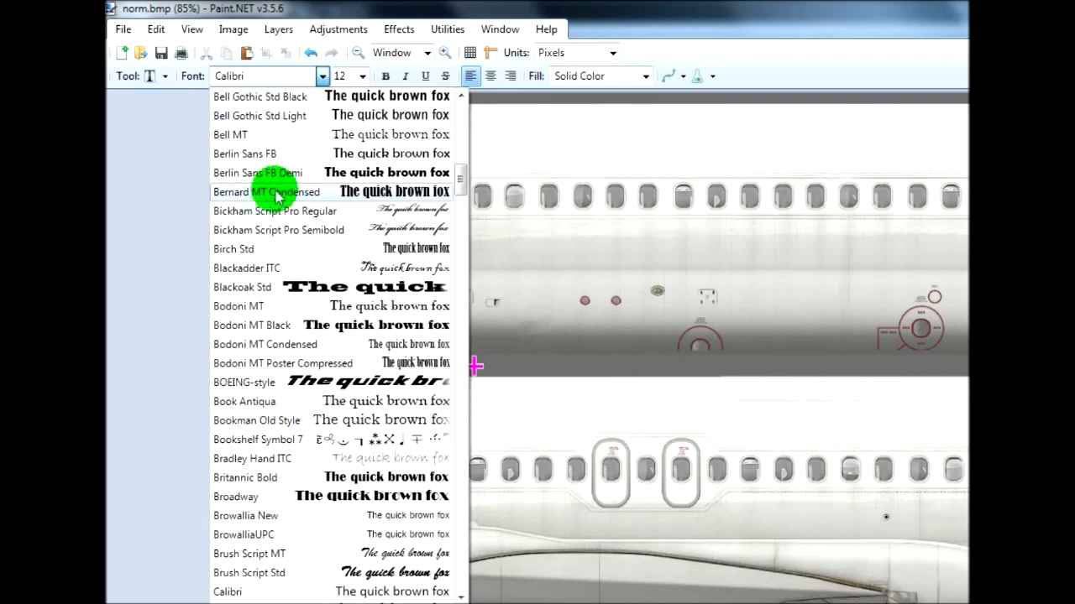
pyautogui.click(266, 385)
pyautogui.click(305, 76)
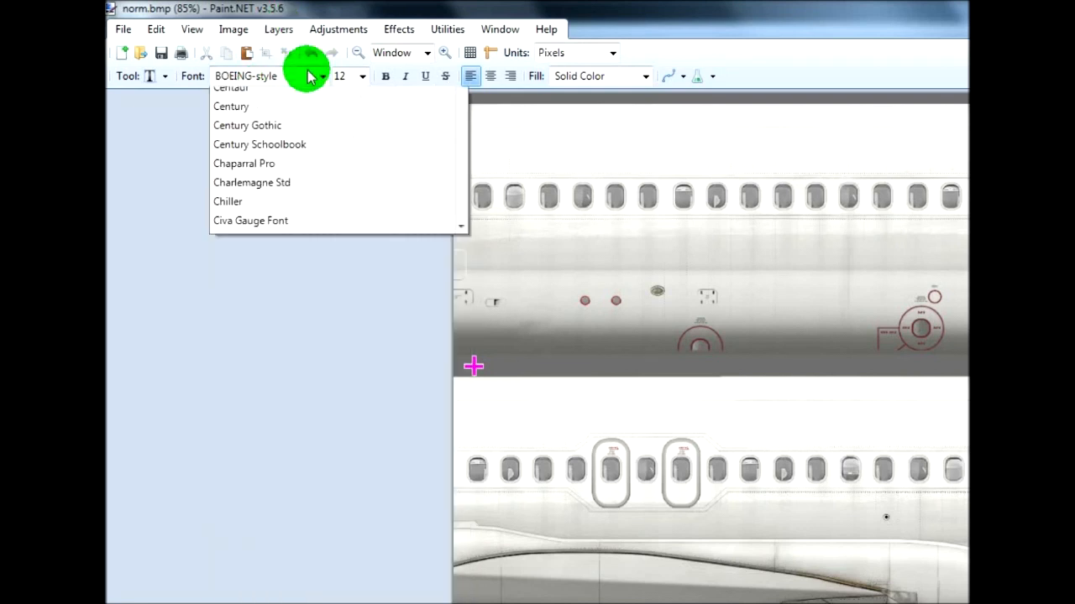
pyautogui.press('m')
pyautogui.moveTo(460, 370)
pyautogui.mouseDown()
pyautogui.moveTo(460, 396)
pyautogui.moveTo(460, 359)
pyautogui.mouseUp()
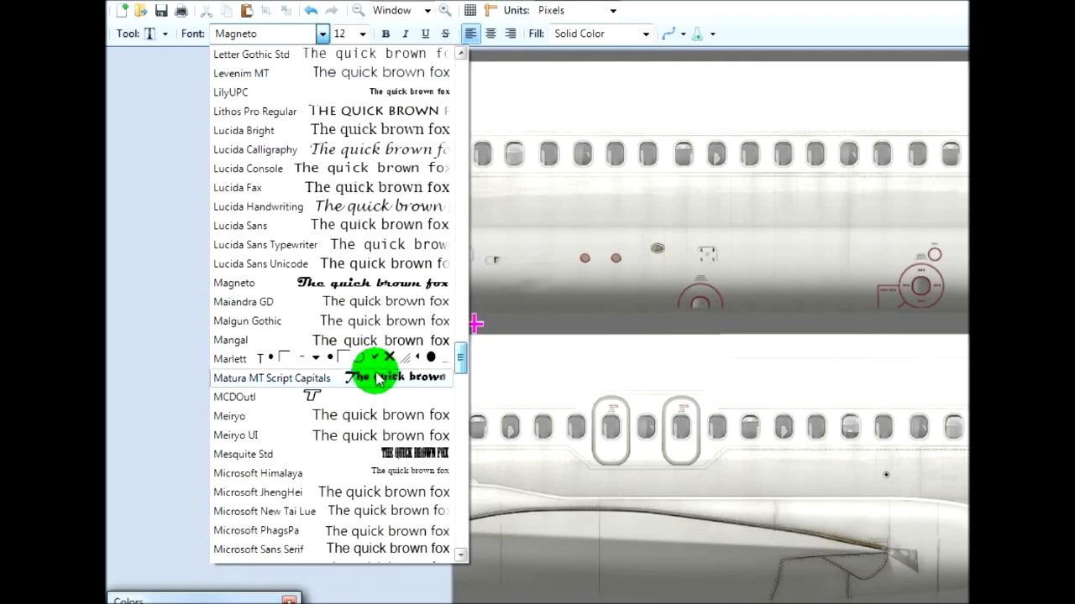
pyautogui.click(277, 396)
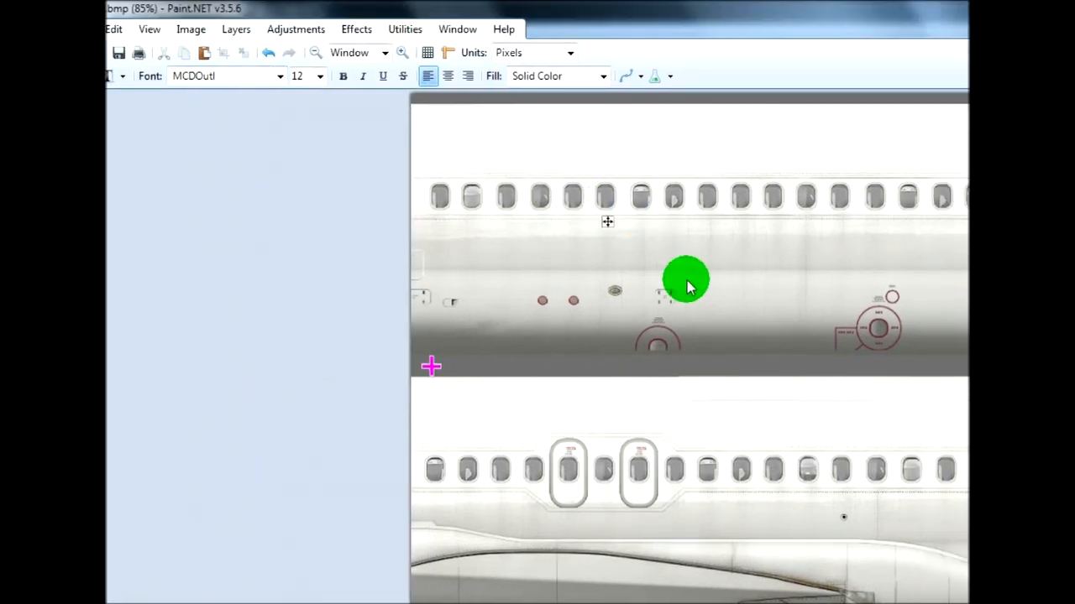
# Step: Enter the lettering "MD" on the upper fuselage section at font size 144
pyautogui.click(320, 75)
pyautogui.click(300, 346)
pyautogui.click(364, 85)
pyautogui.scroll(1, 365, 85)
pyautogui.click(366, 86)
pyautogui.write('MC')
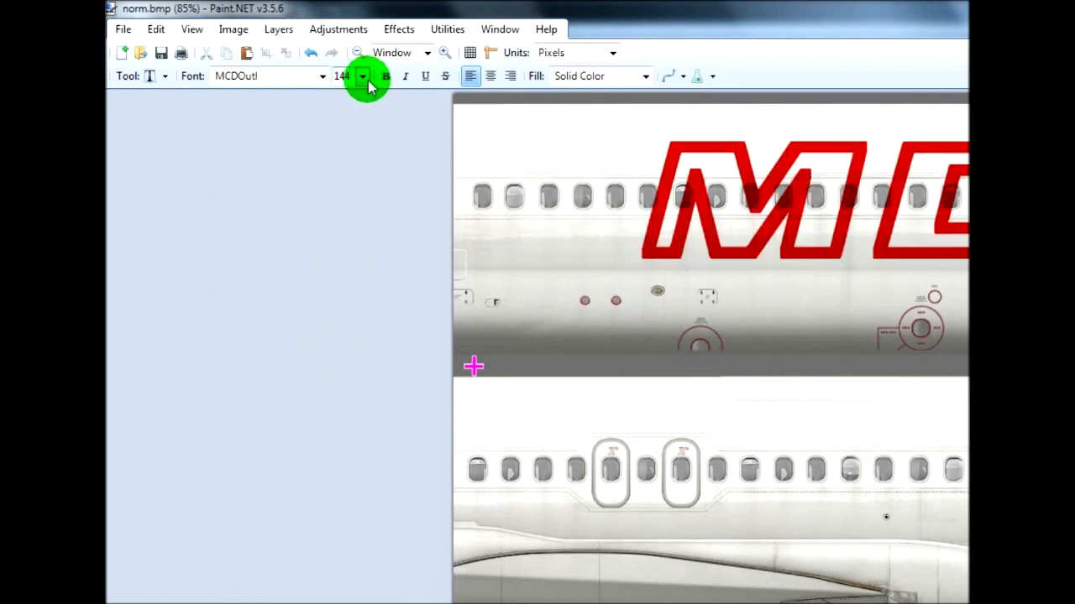
# Step: Reduce the MD lettering to font size 84 and move it above the front windows of the upper fuselage section
pyautogui.click(364, 84)
pyautogui.scroll(1, 364, 84)
pyautogui.click(364, 84)
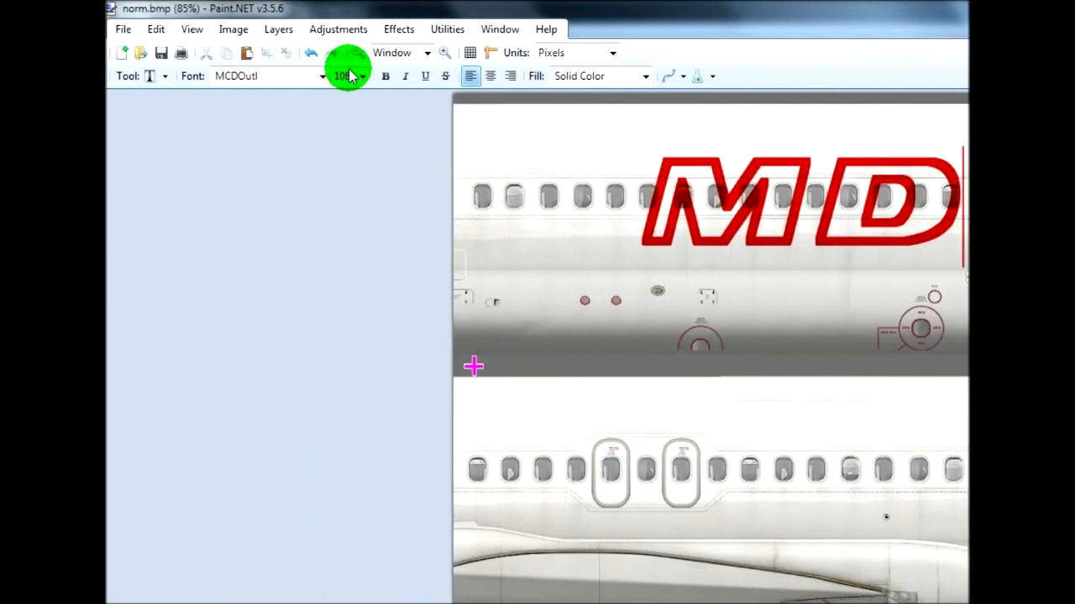
pyautogui.click(350, 75)
pyautogui.scroll(2, 360, 73)
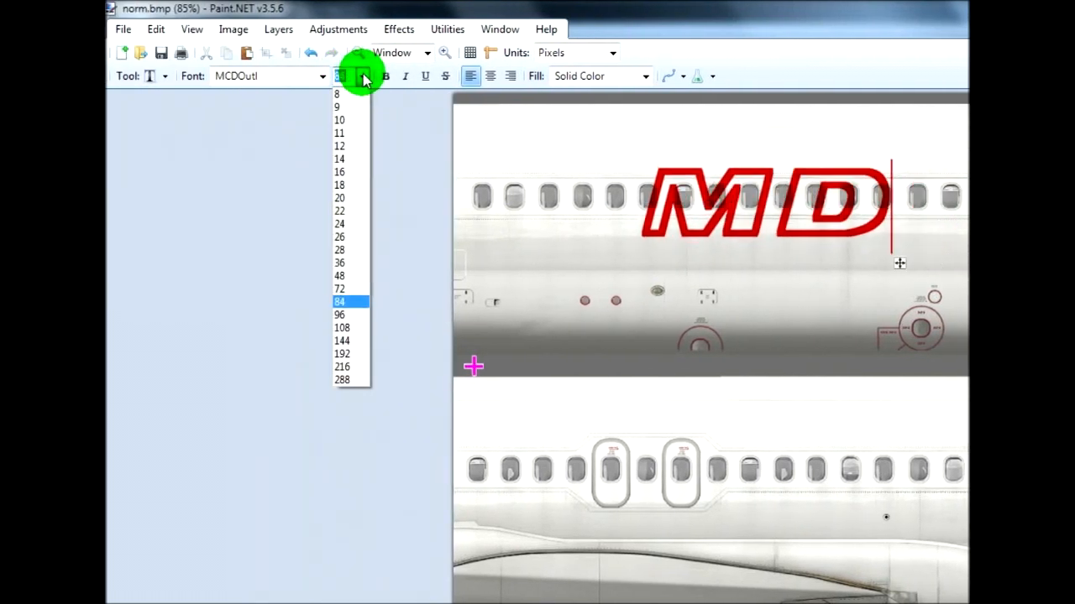
pyautogui.click(360, 74)
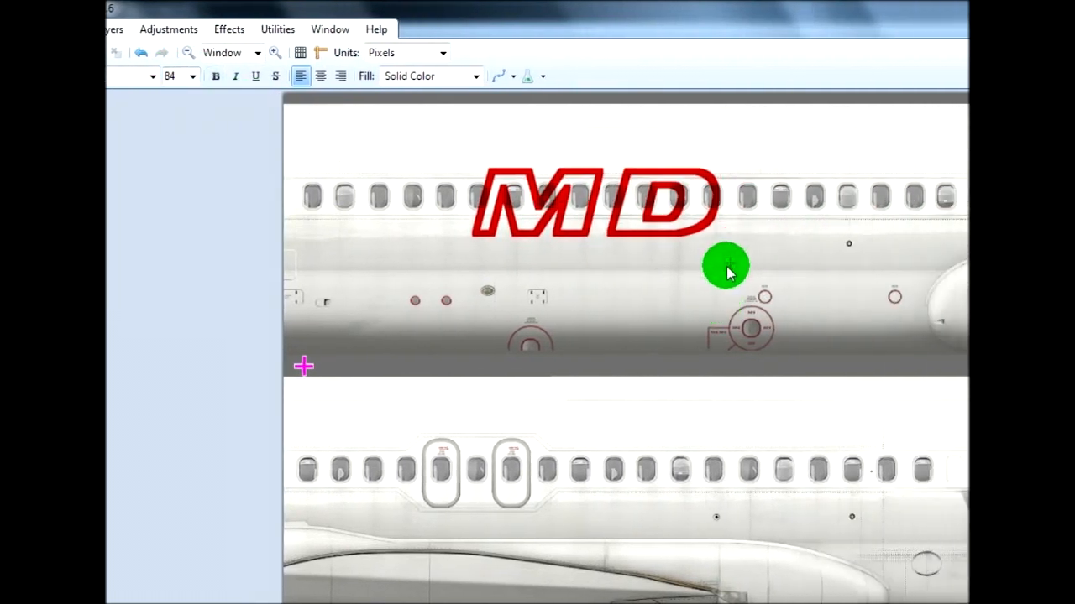
pyautogui.moveTo(727, 272); pyautogui.dragTo(582, 204)
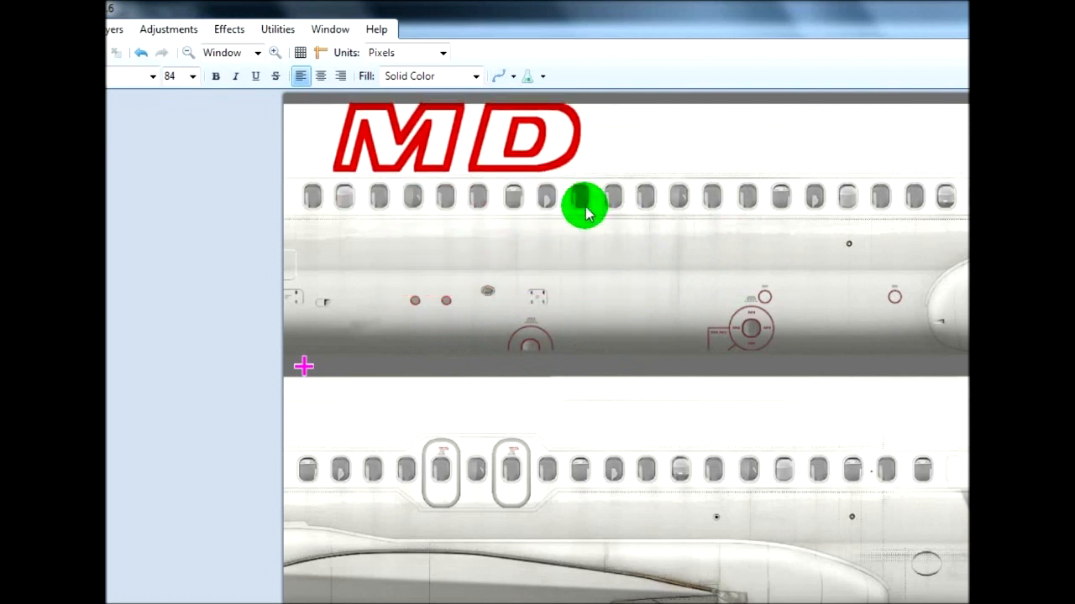
# Step: Set the font size to 48, complete the lettering as "MD-87" and position it just above the windows
pyautogui.click(193, 76)
pyautogui.scroll(1, 192, 76)
pyautogui.scroll(1, 362, 80)
pyautogui.click(360, 77)
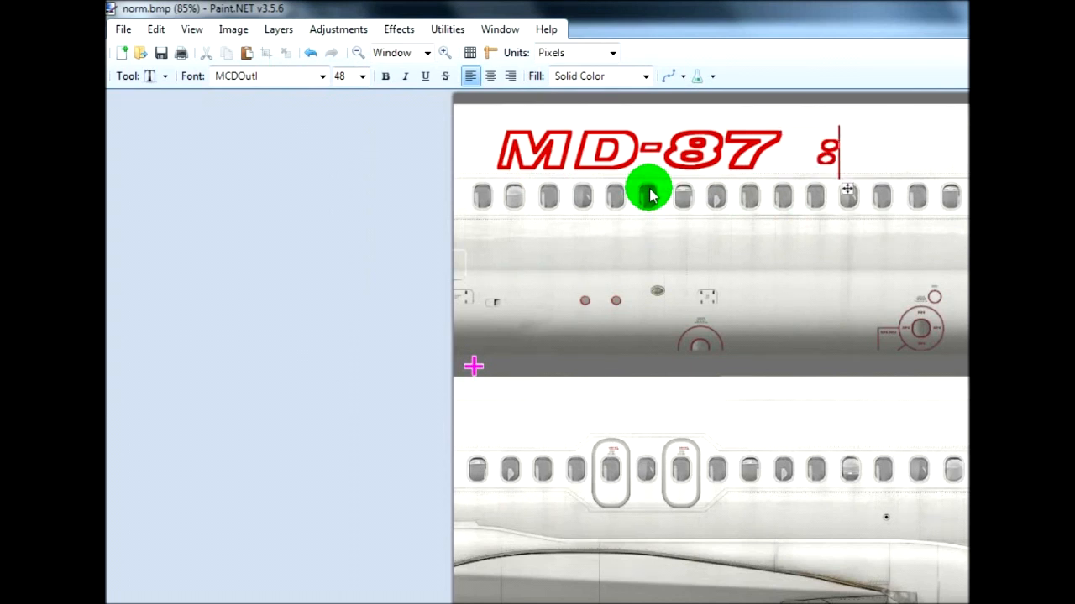
pyautogui.press('BackSpace')
pyautogui.press('BackSpace')
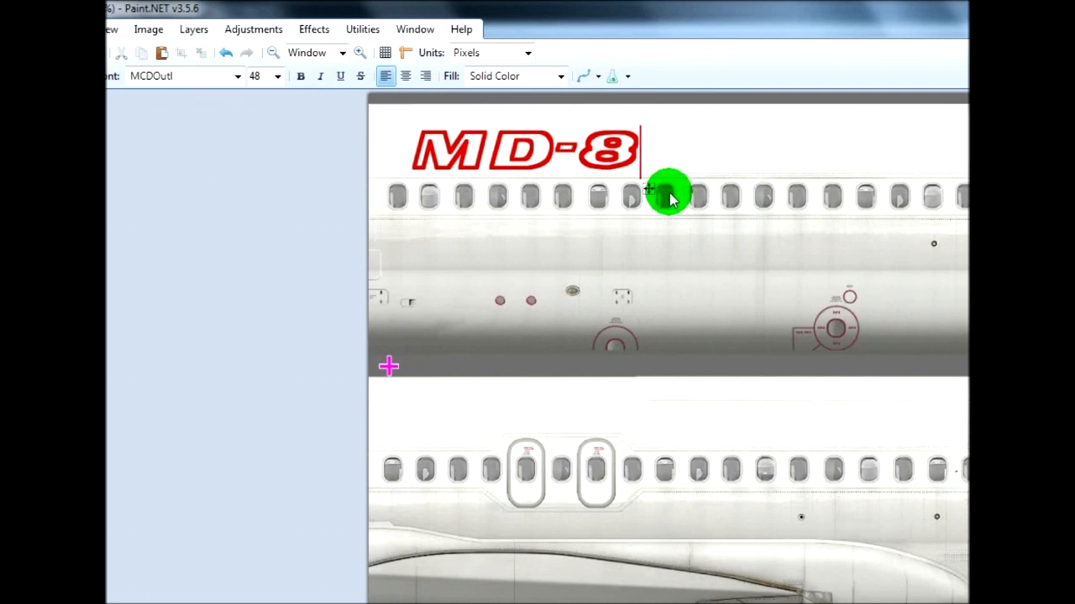
pyautogui.moveTo(710, 192); pyautogui.dragTo(698, 199)
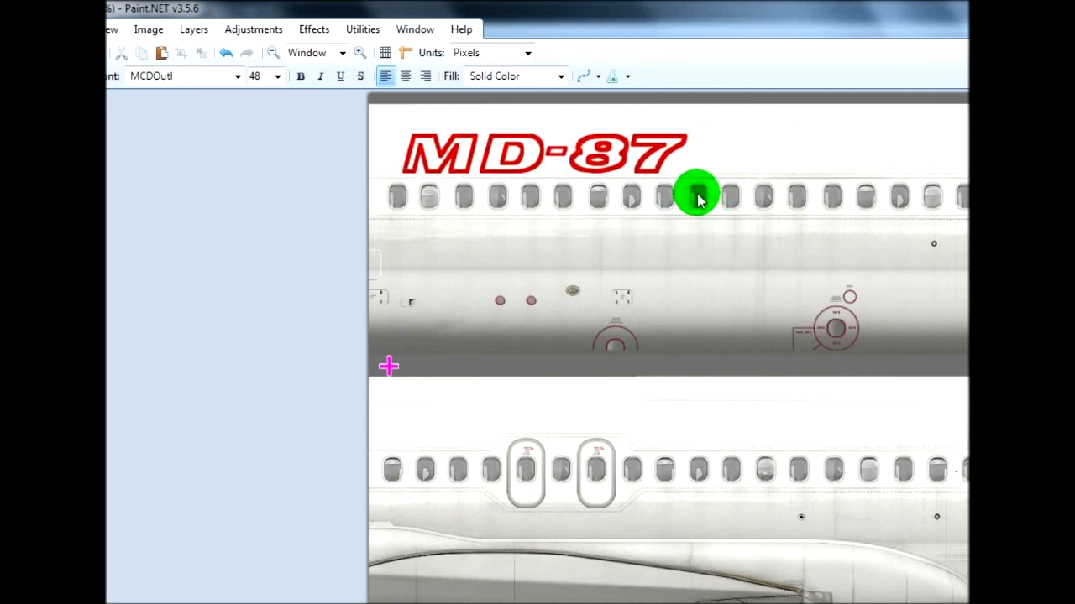
# Step: Set the MD-87 lettering's font size to 36
pyautogui.click(277, 76)
pyautogui.press('Up')
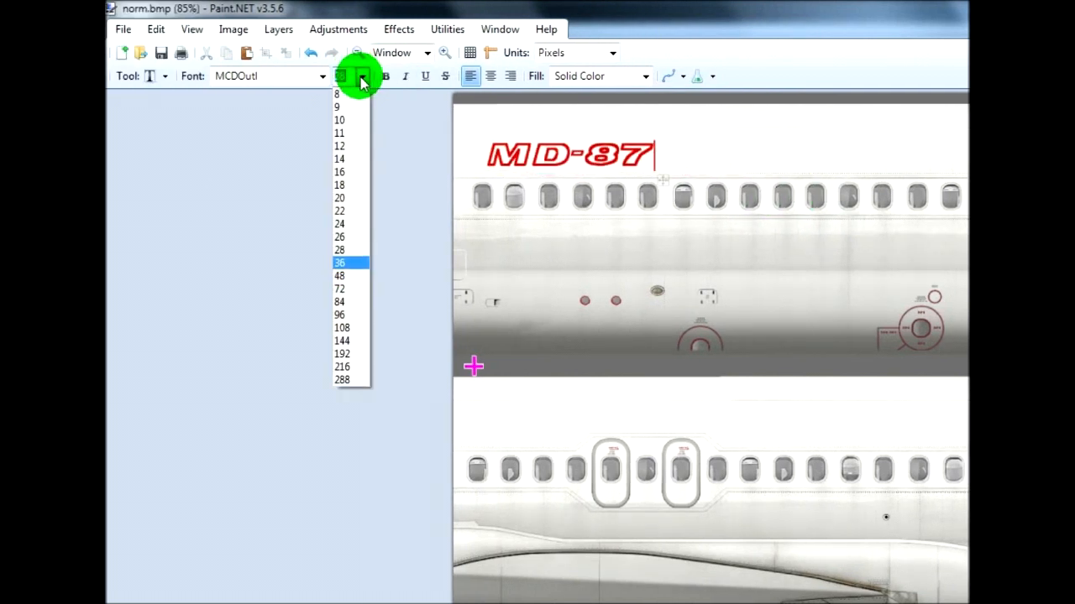
pyautogui.press('Return')
# Step: Start a second text below the windows of the upper fuselage section and change its font to Concielian
pyautogui.click(753, 255)
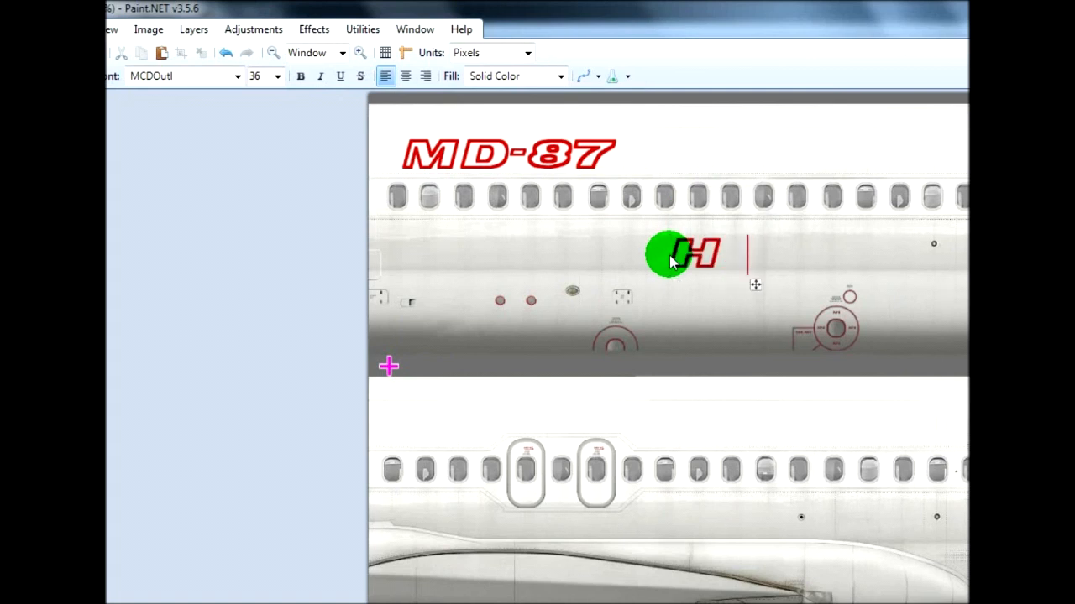
pyautogui.click(209, 76)
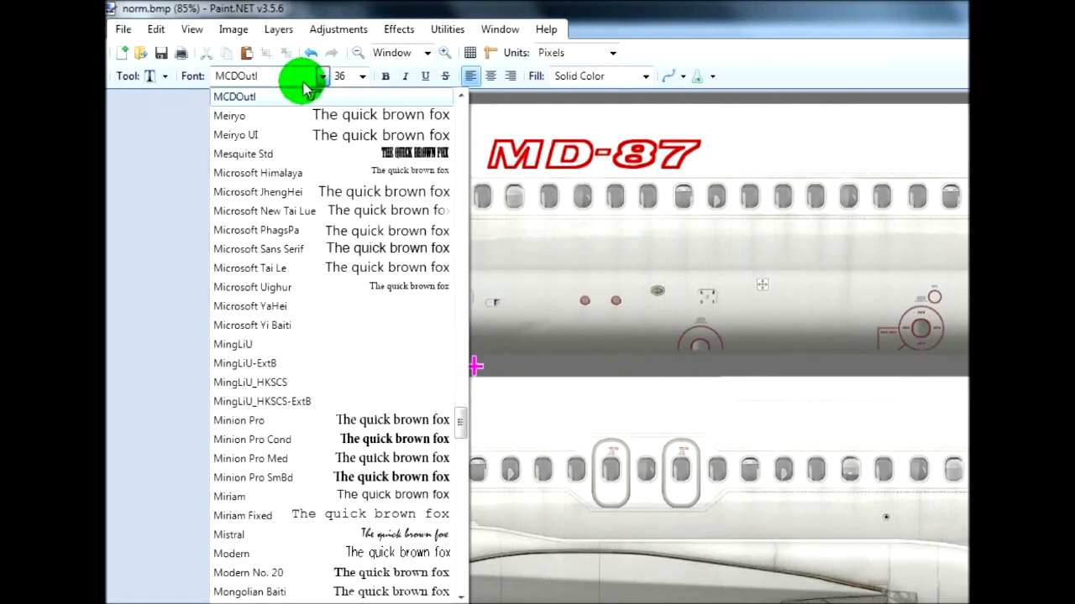
pyautogui.press('c')
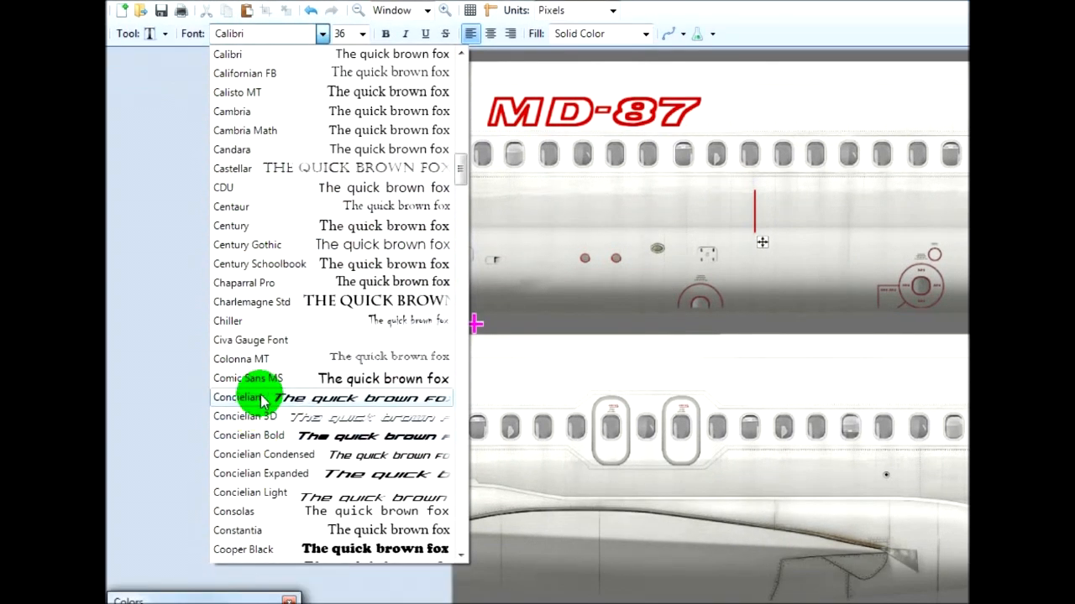
pyautogui.click(261, 401)
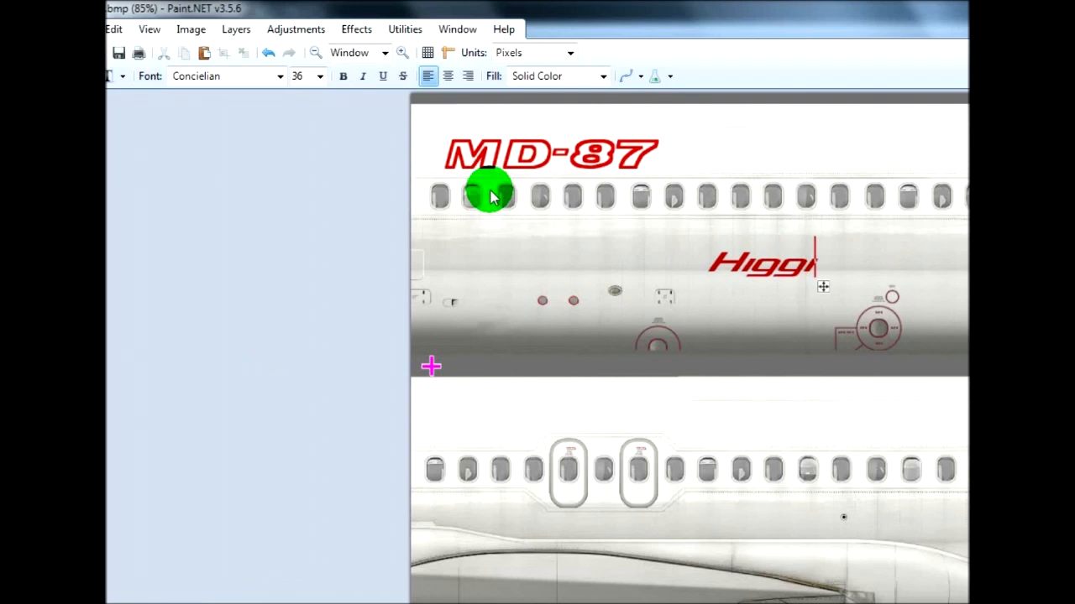
# Step: Set the Higgi91 lettering to font size 48 and move it above the windows behind MD-87
pyautogui.click(320, 77)
pyautogui.scroll(1, 320, 77)
pyautogui.scroll(-3, 321, 78)
pyautogui.scroll(1, 321, 77)
pyautogui.click(364, 80)
pyautogui.moveTo(958, 300); pyautogui.dragTo(986, 193)
pyautogui.moveTo(733, 187); pyautogui.dragTo(726, 186)
# Step: Change the Higgi91 lettering's color to purple and its font size to 84
pyautogui.moveTo(213, 447); pyautogui.dragTo(212, 412)
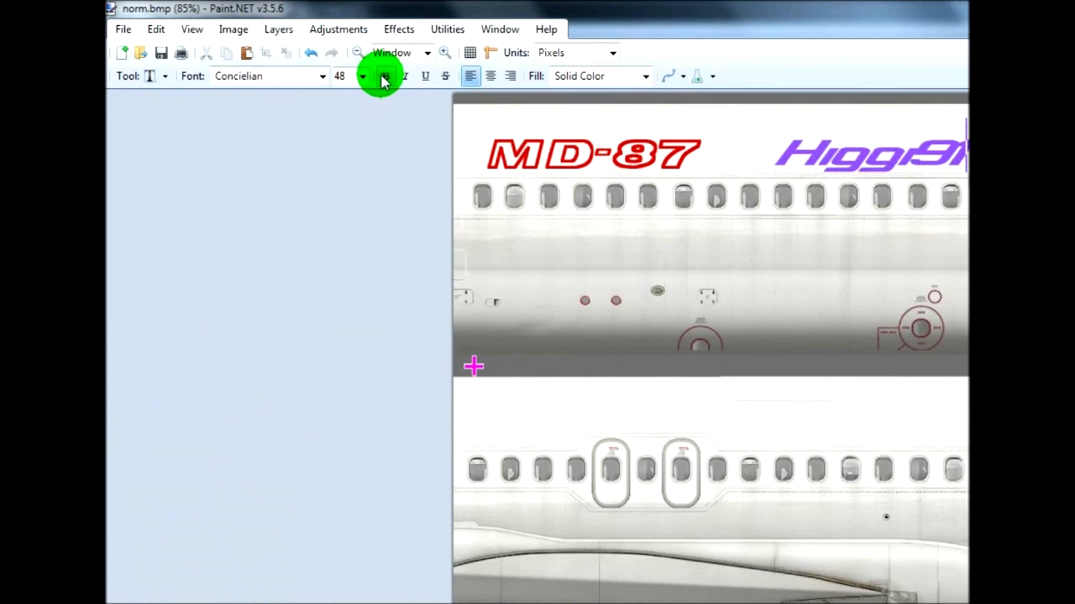
pyautogui.click(362, 76)
pyautogui.press('Down')
pyautogui.press('Down')
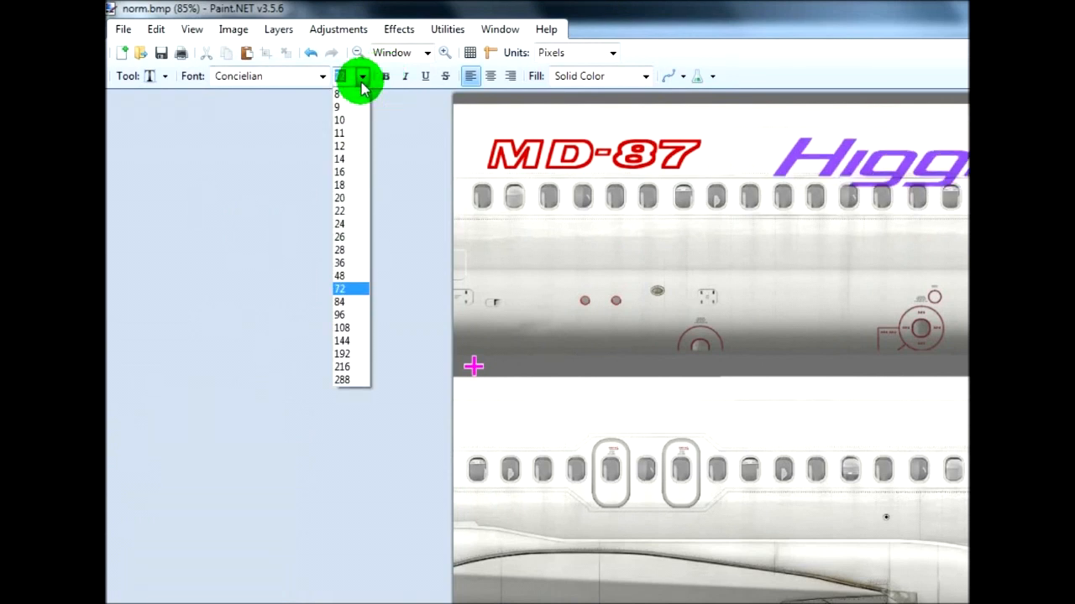
pyautogui.press('Return')
# Step: Move the enlarged Higgi91 lettering so that it sits just above the window row beside MD-87
pyautogui.moveTo(905, 196); pyautogui.dragTo(711, 206)
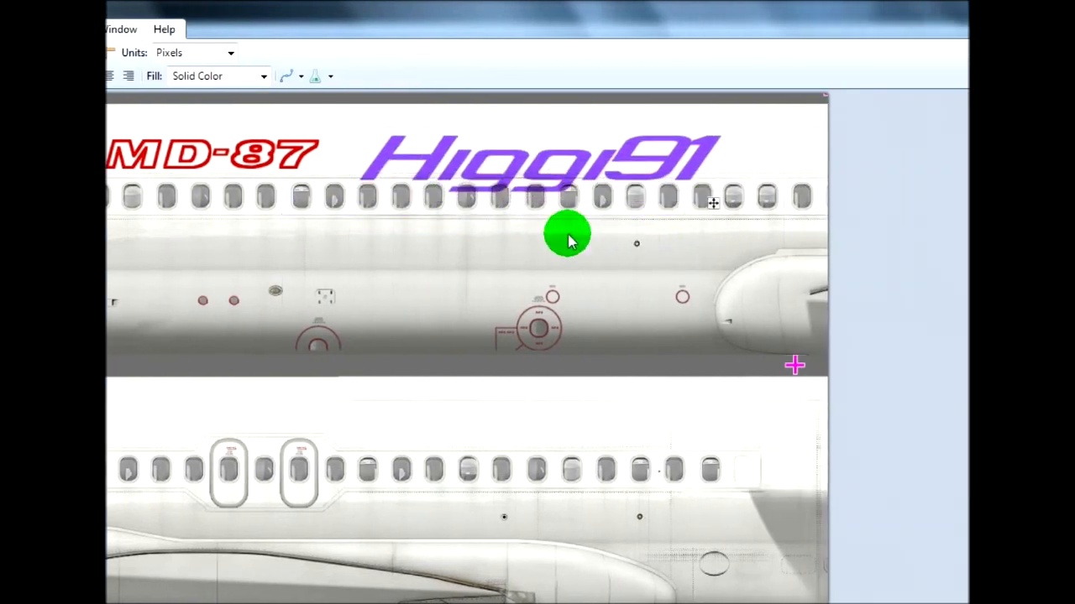
pyautogui.scroll(4, 672, 120)
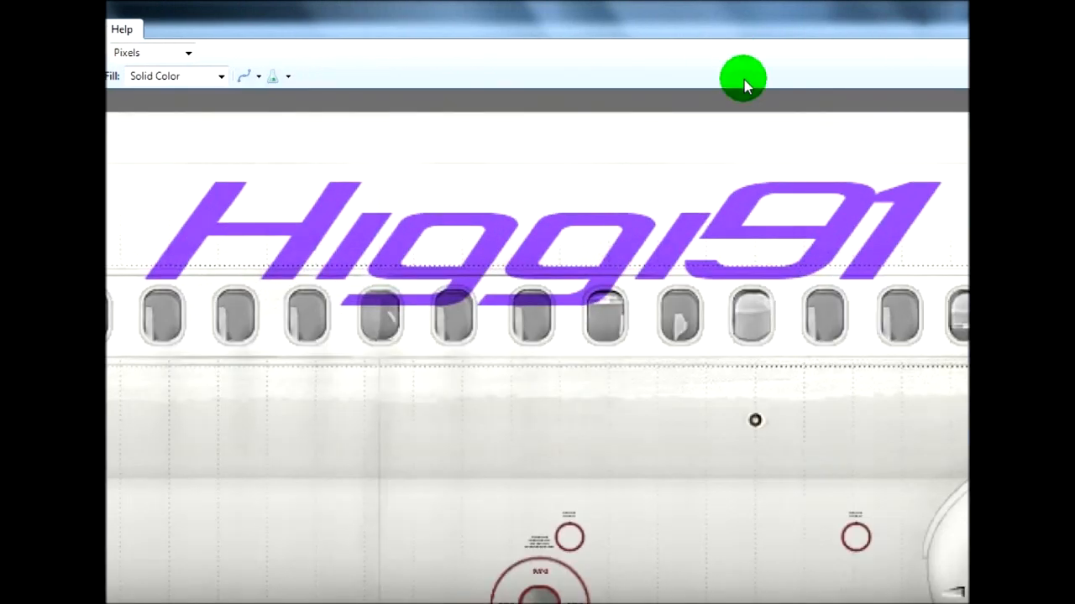
pyautogui.moveTo(929, 361); pyautogui.dragTo(898, 329)
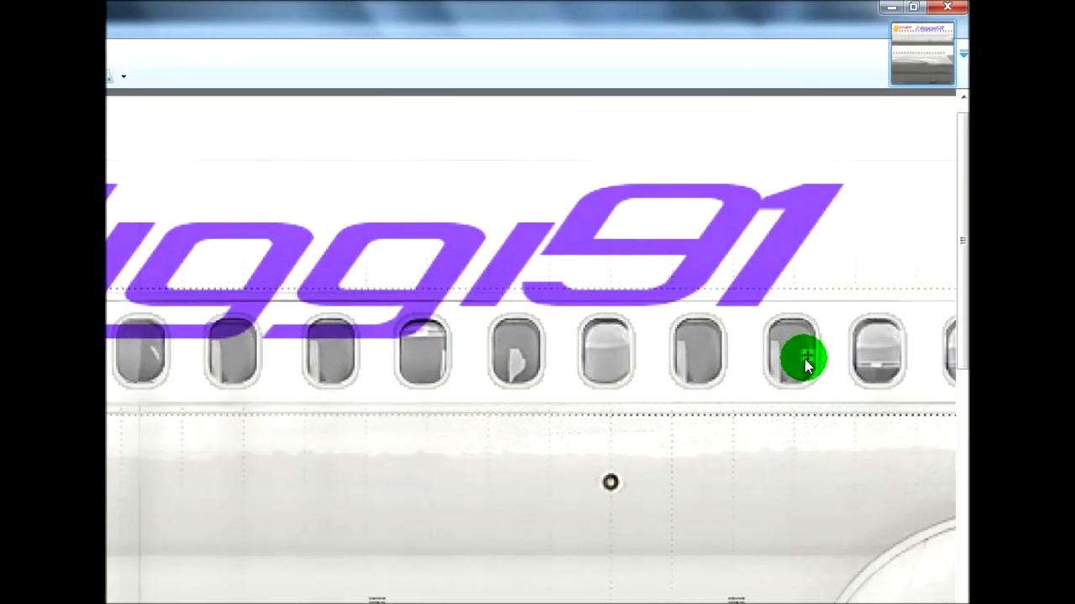
pyautogui.moveTo(776, 331); pyautogui.dragTo(773, 332)
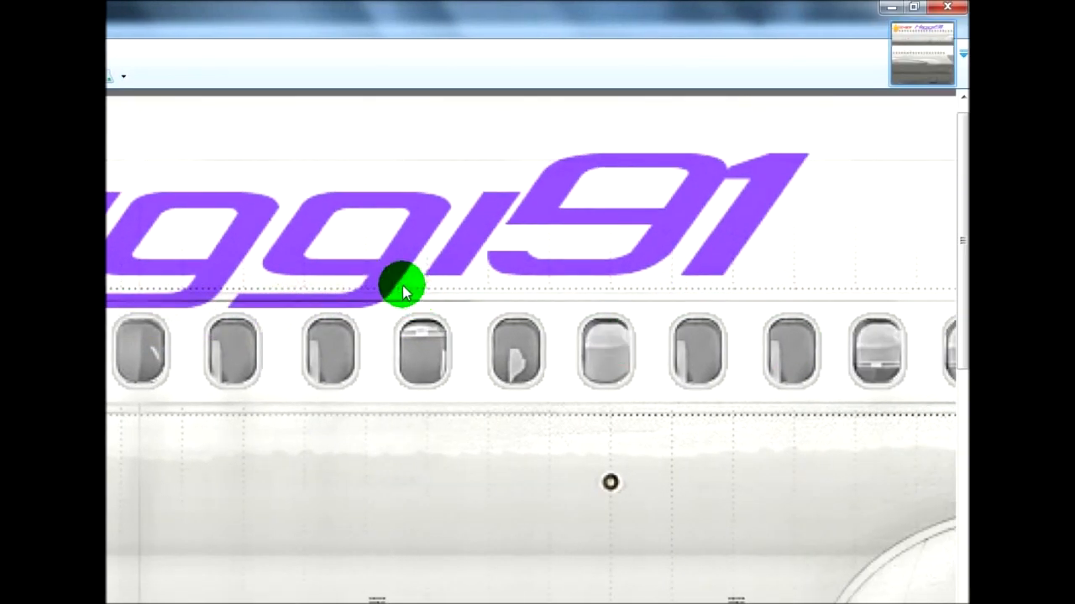
pyautogui.scroll(-2, 404, 283)
pyautogui.scroll(6, 241, 220)
pyautogui.scroll(-3, 154, 220)
pyautogui.scroll(4, 230, 148)
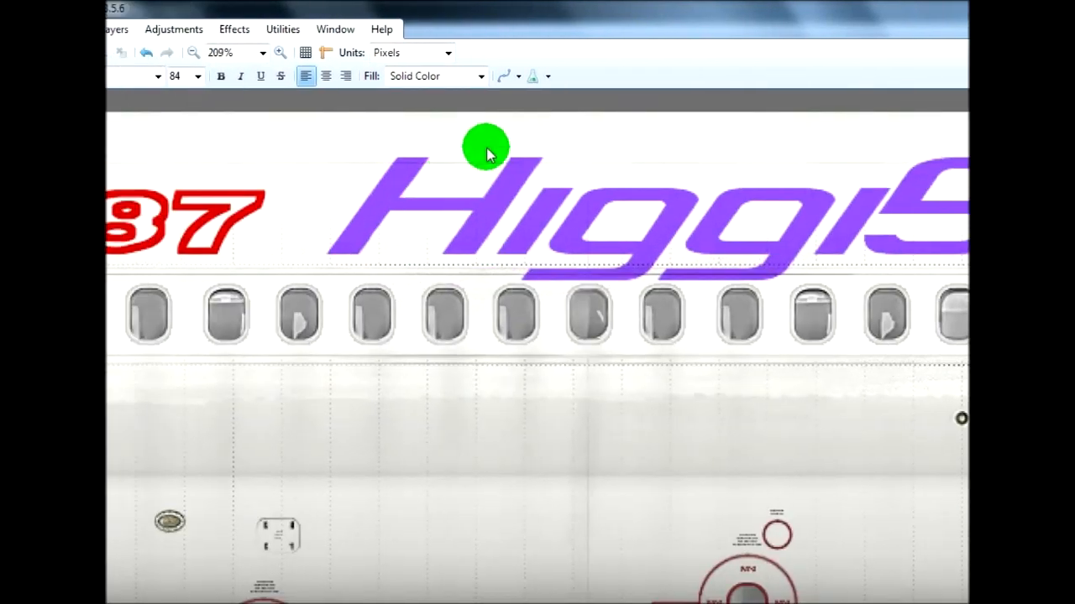
pyautogui.scroll(-4, 419, 277)
pyautogui.scroll(4, 437, 264)
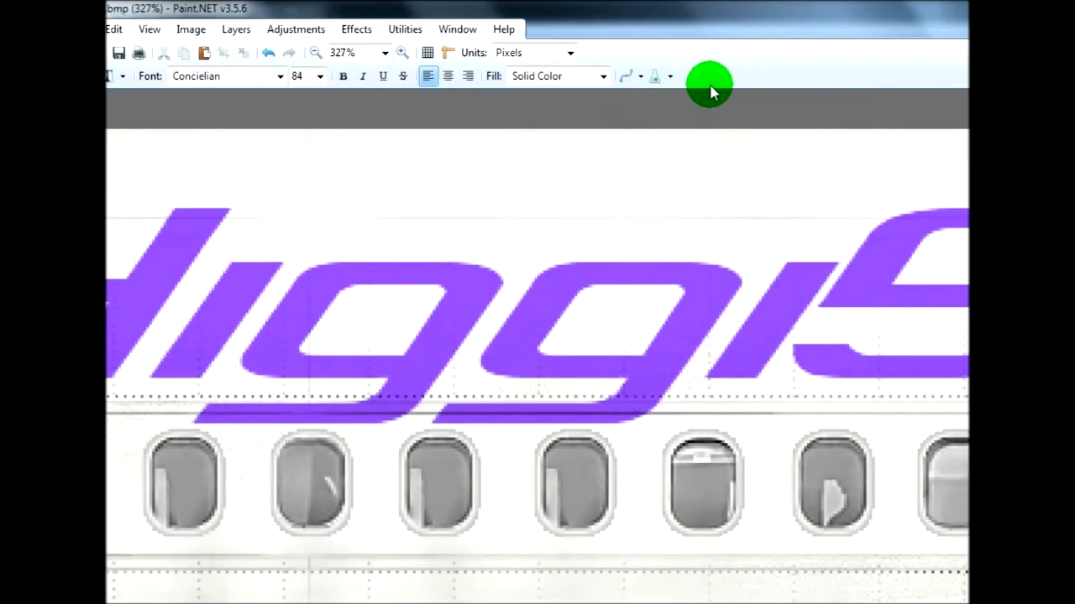
# Step: Examine up close how the fuselage's rivets and panel lines show through the purple Higgi91 lettering
pyautogui.scroll(2, 653, 396)
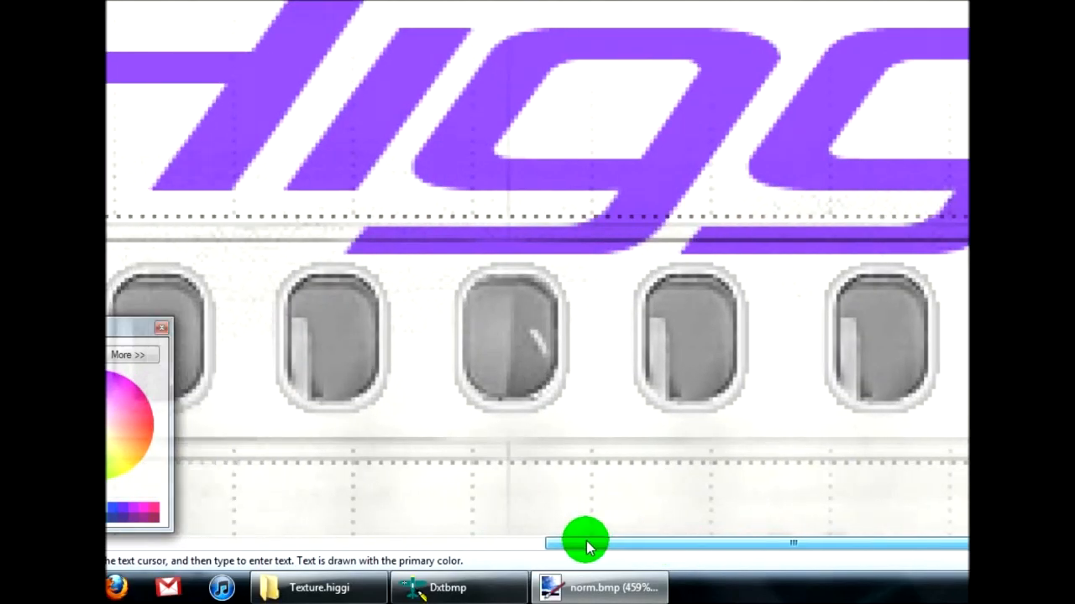
pyautogui.moveTo(587, 546); pyautogui.dragTo(553, 546)
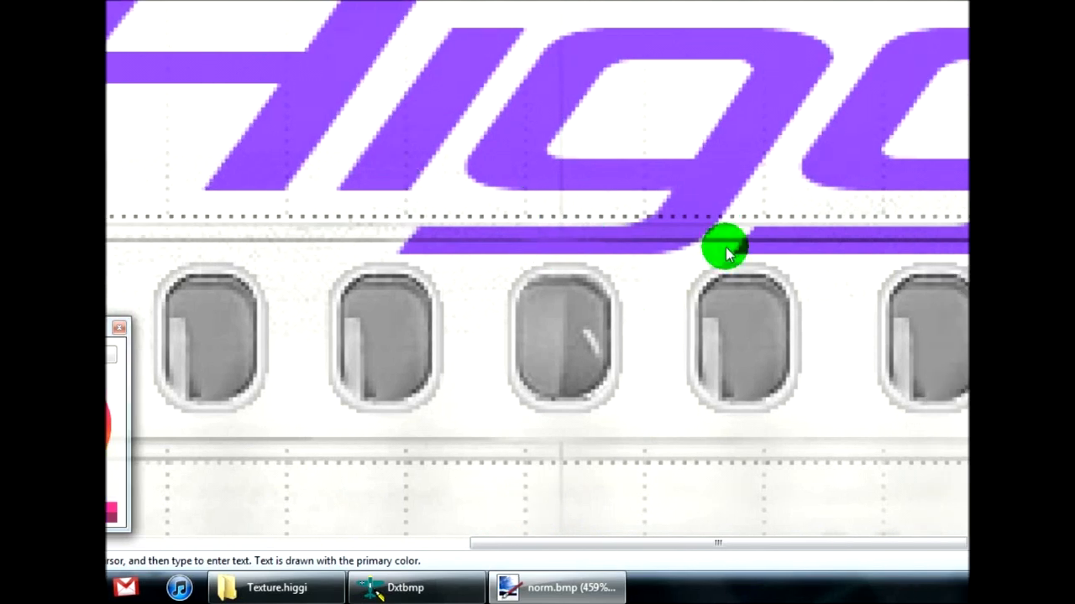
pyautogui.scroll(5, 665, 278)
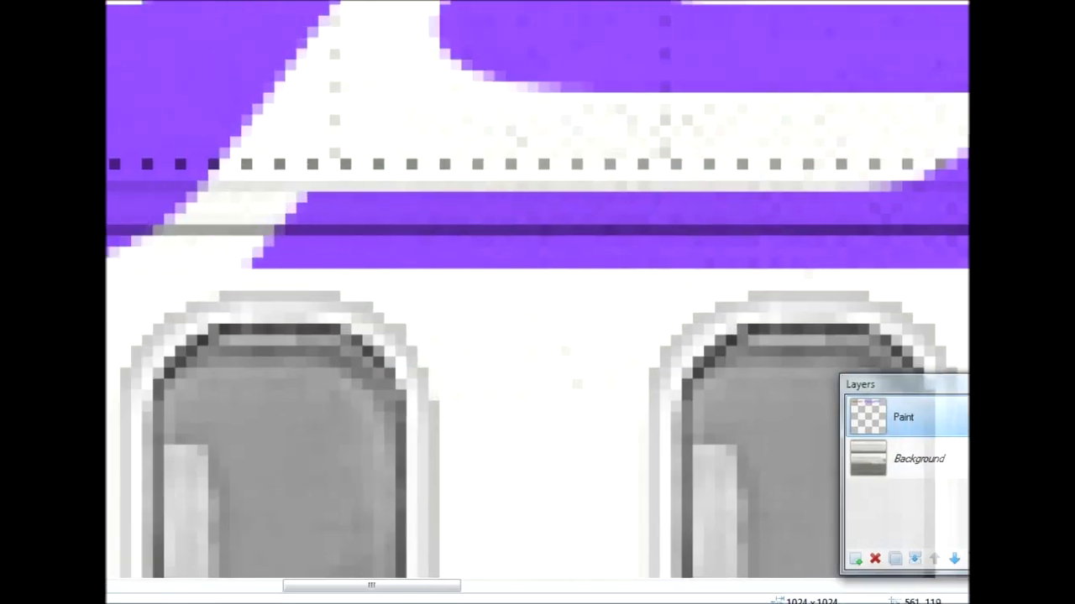
pyautogui.scroll(-5, 336, 250)
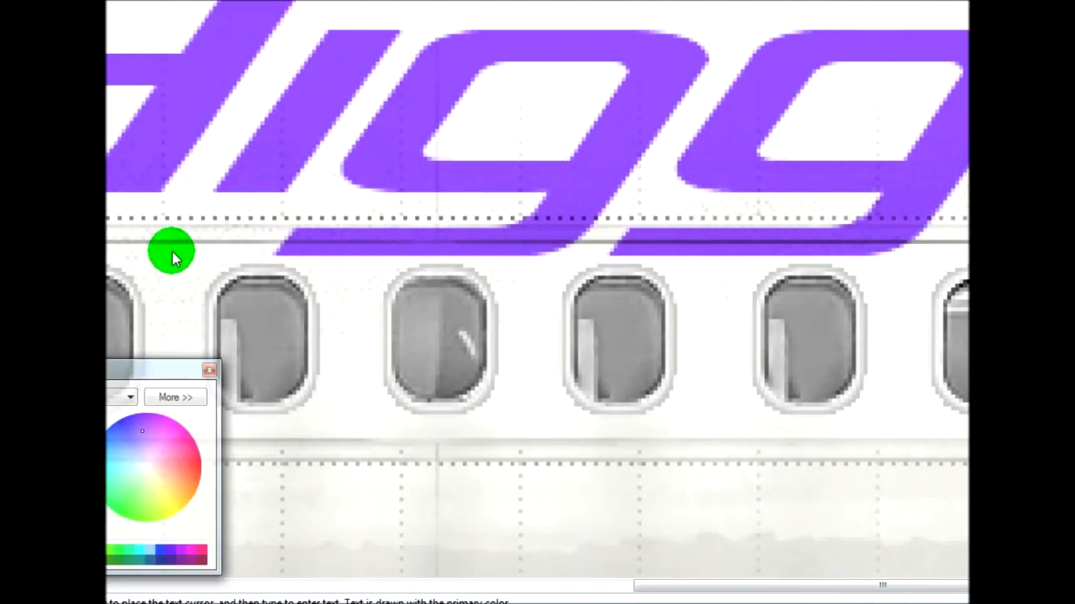
pyautogui.scroll(4, 532, 250)
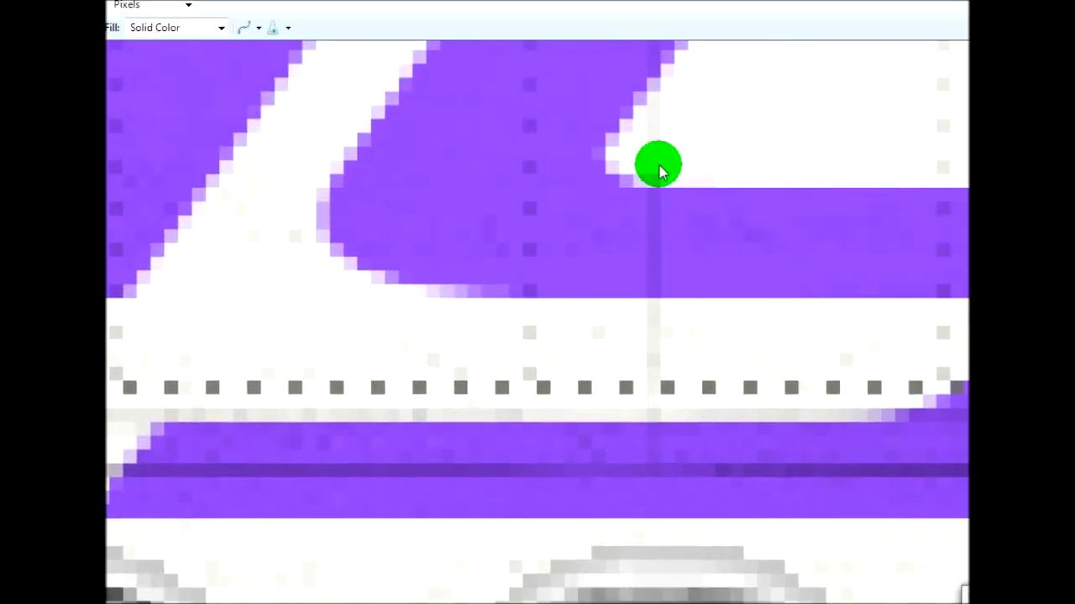
pyautogui.scroll(2, 551, 309)
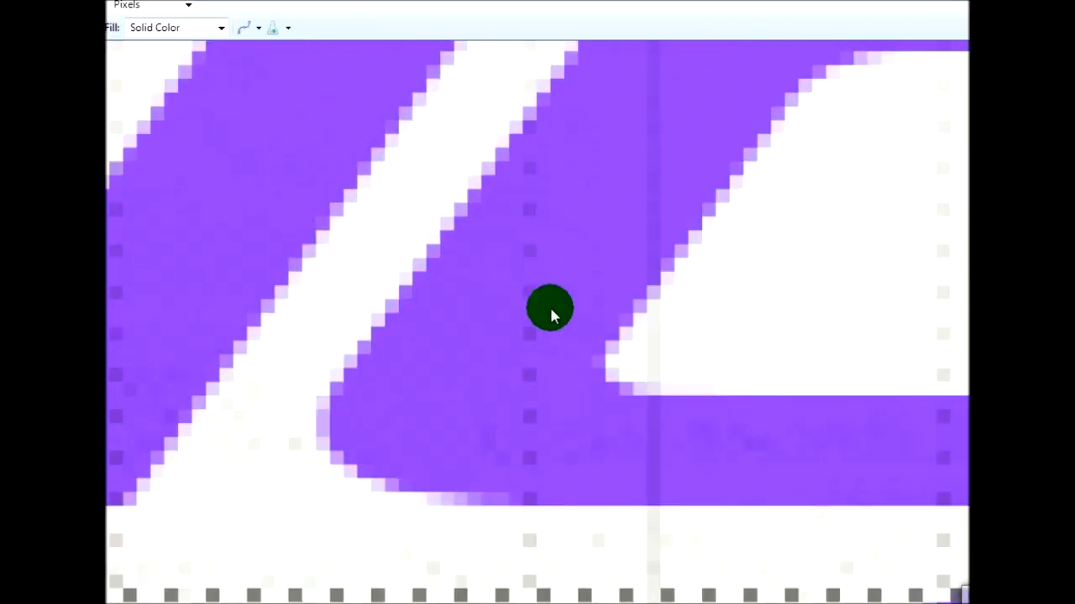
pyautogui.scroll(-2, 748, 585)
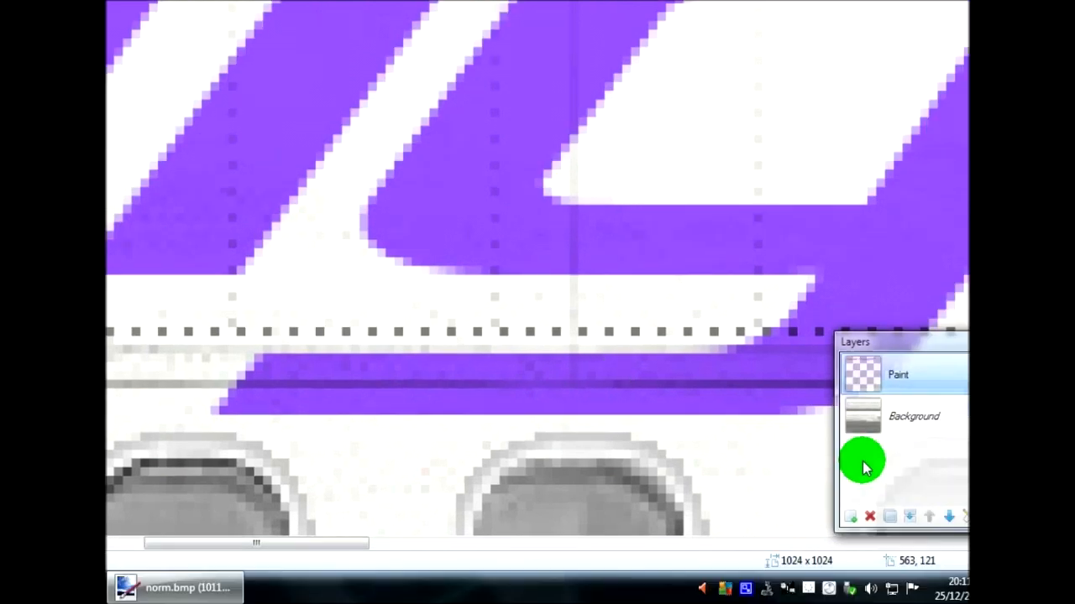
pyautogui.scroll(3, 753, 561)
# Step: Set the Paint layer's blending mode to Normal and check the lettering against the fuselage details
pyautogui.click(861, 380)
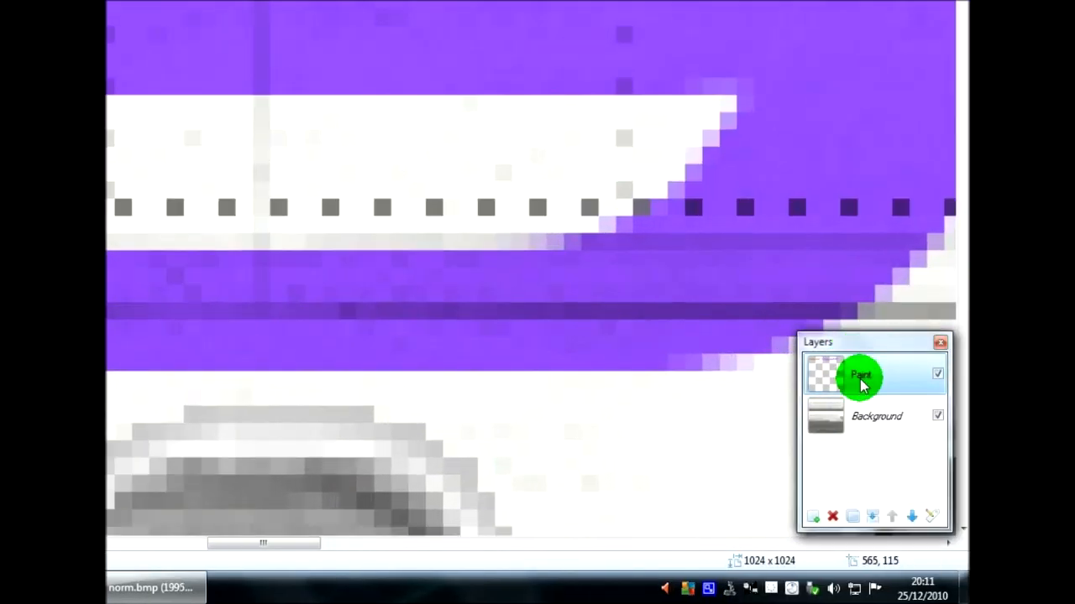
pyautogui.click(934, 520)
pyautogui.moveTo(355, 182); pyautogui.dragTo(678, 209)
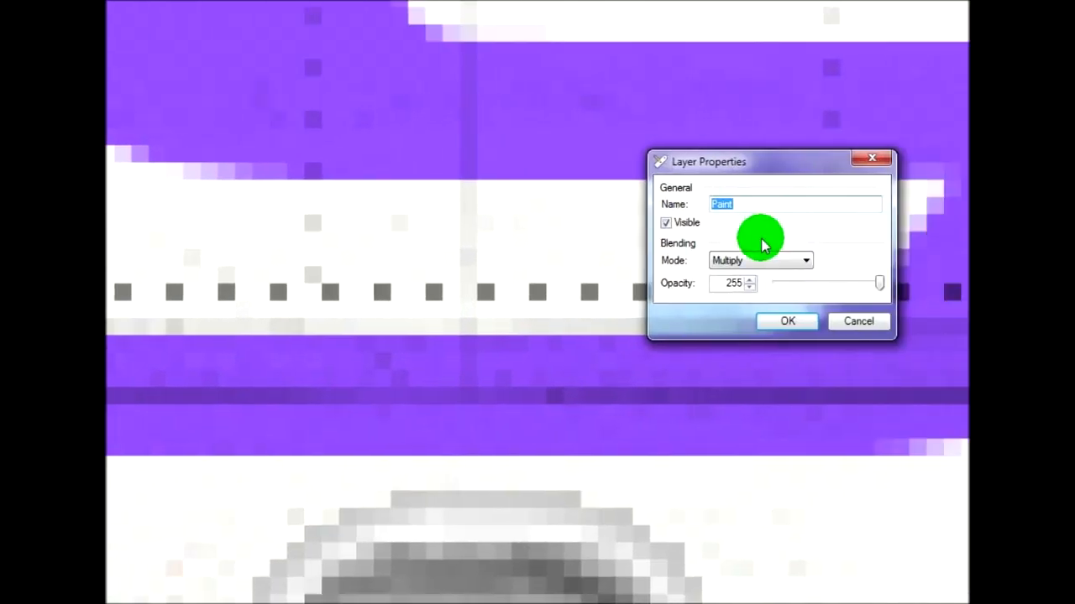
pyautogui.click(732, 262)
pyautogui.click(738, 276)
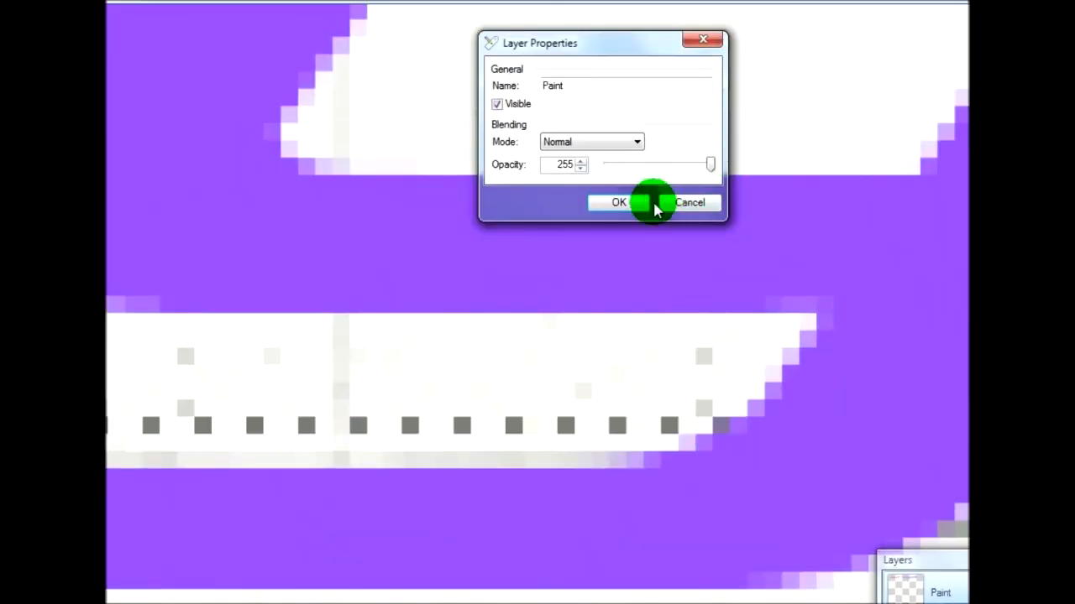
pyautogui.click(675, 78)
pyautogui.scroll(-8, 674, 94)
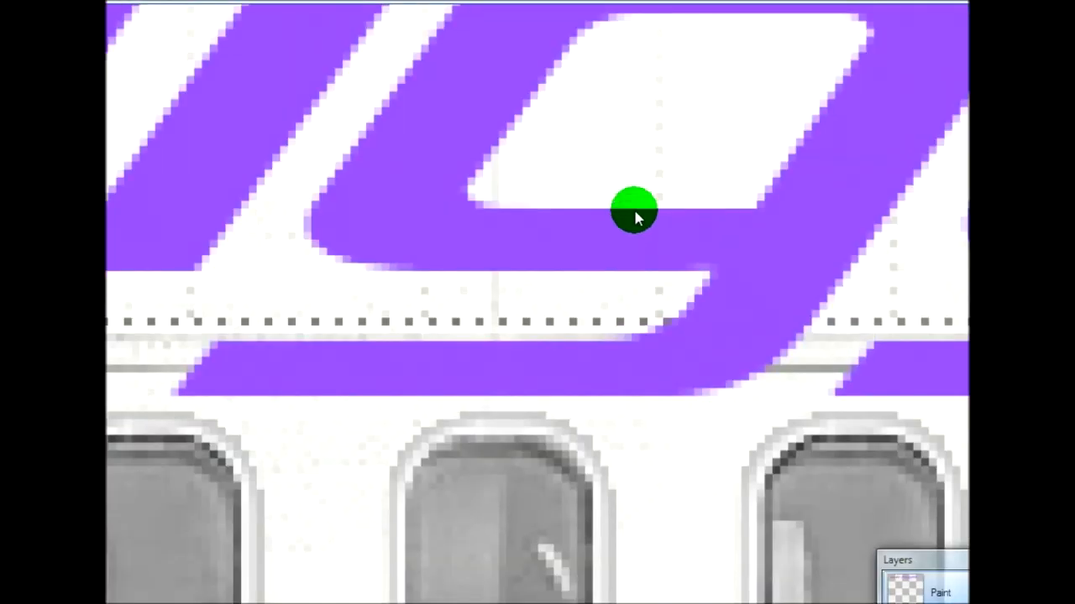
pyautogui.scroll(-6, 668, 188)
pyautogui.scroll(2, 685, 112)
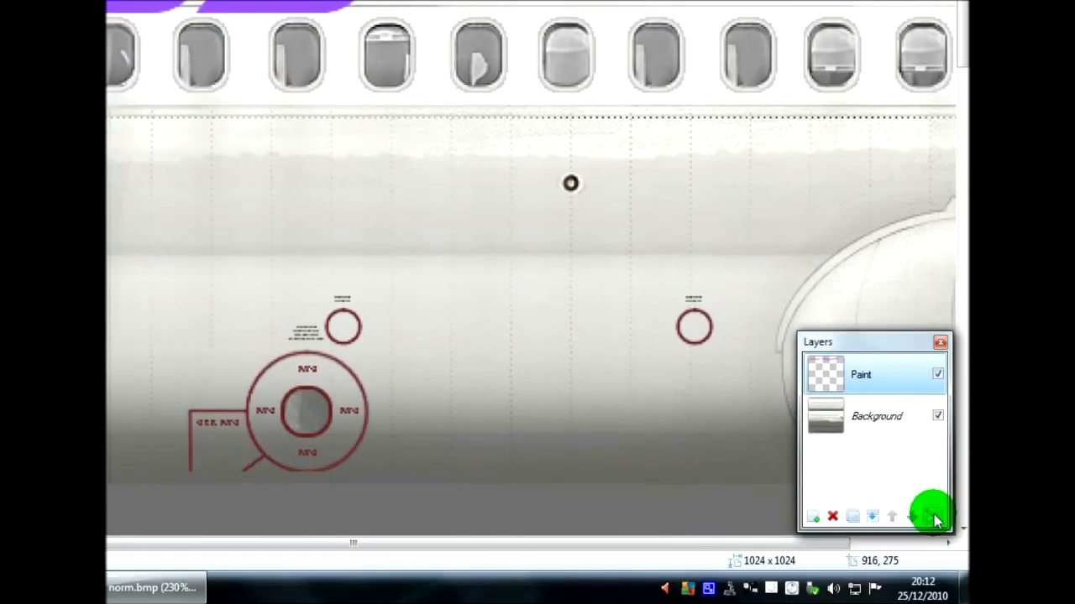
# Step: Set the Paint layer's blending mode back to Multiply at opacity 255
pyautogui.click(931, 511)
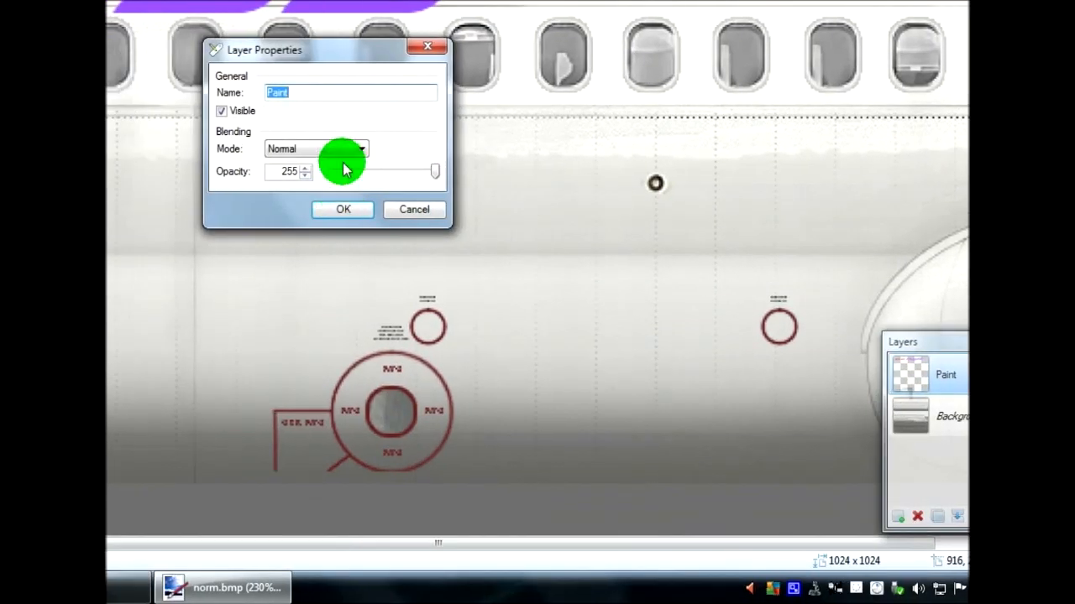
pyautogui.moveTo(353, 190); pyautogui.dragTo(771, 186)
pyautogui.click(747, 275)
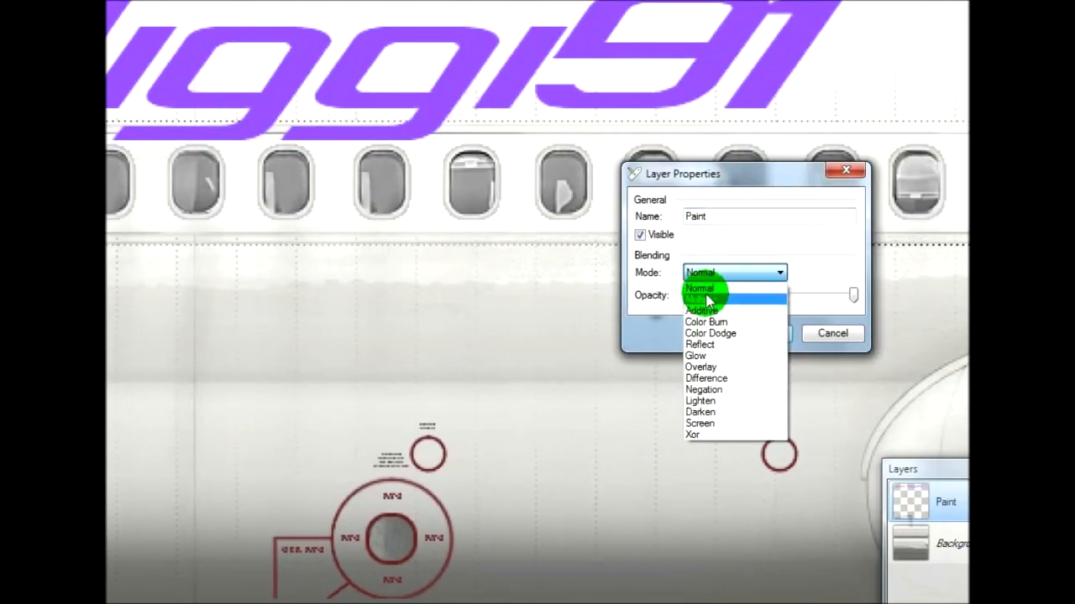
pyautogui.click(706, 299)
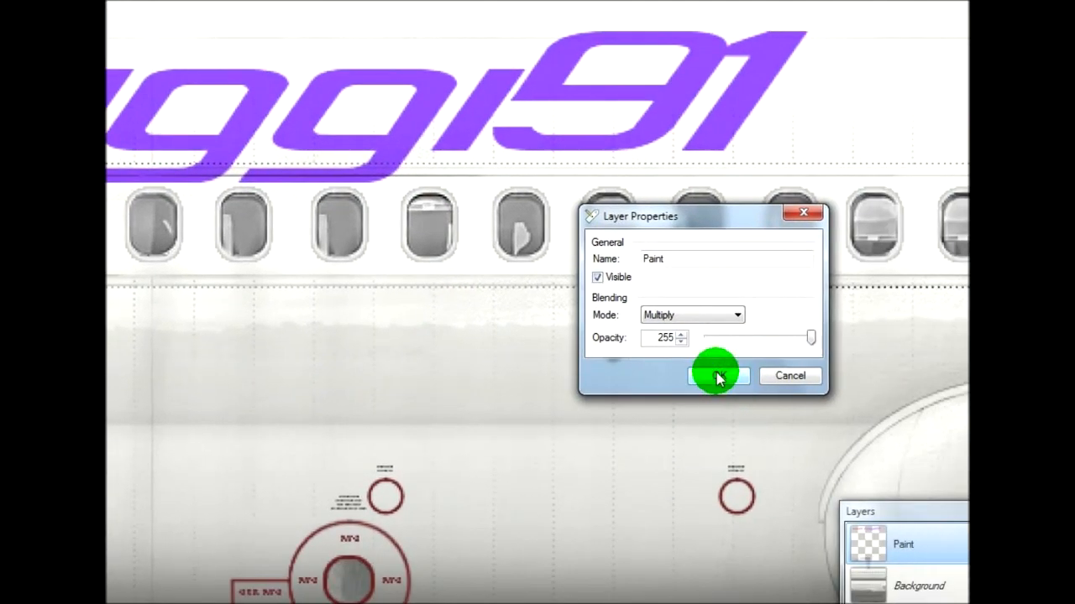
pyautogui.click(718, 377)
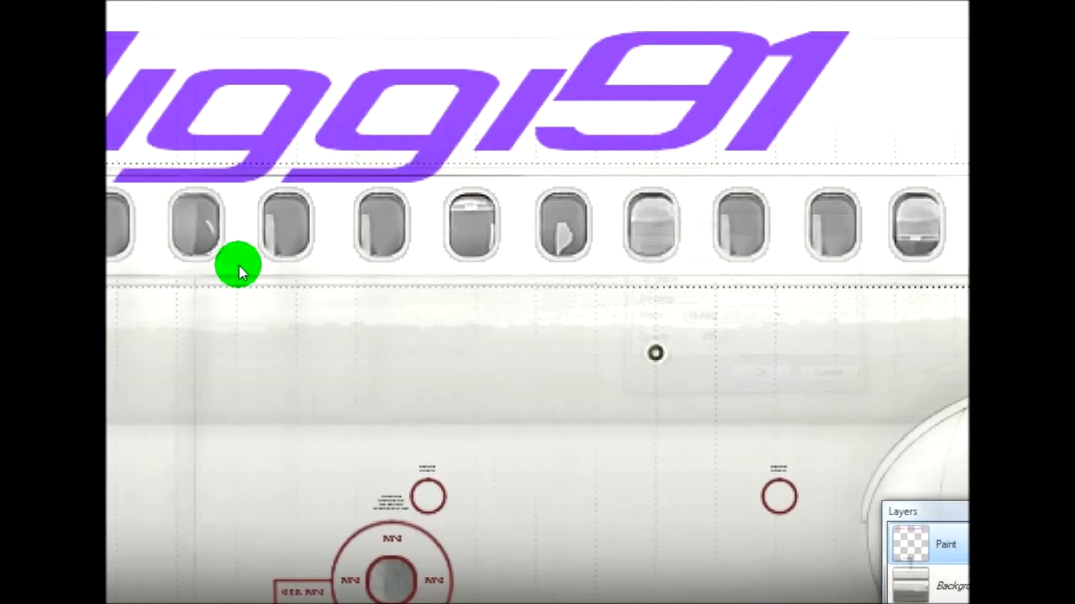
pyautogui.click(139, 75)
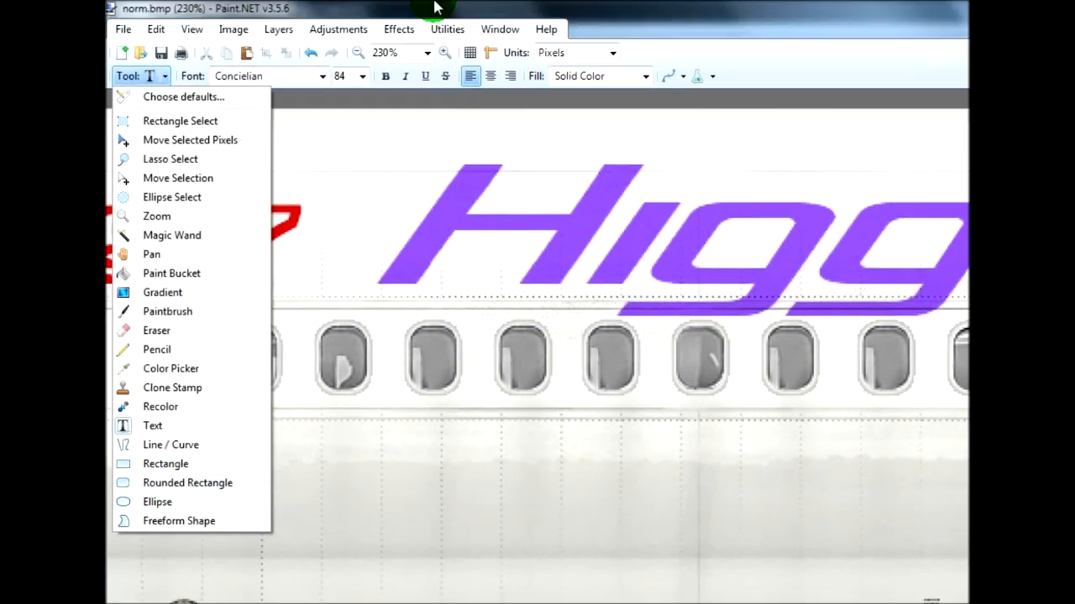
pyautogui.click(737, 106)
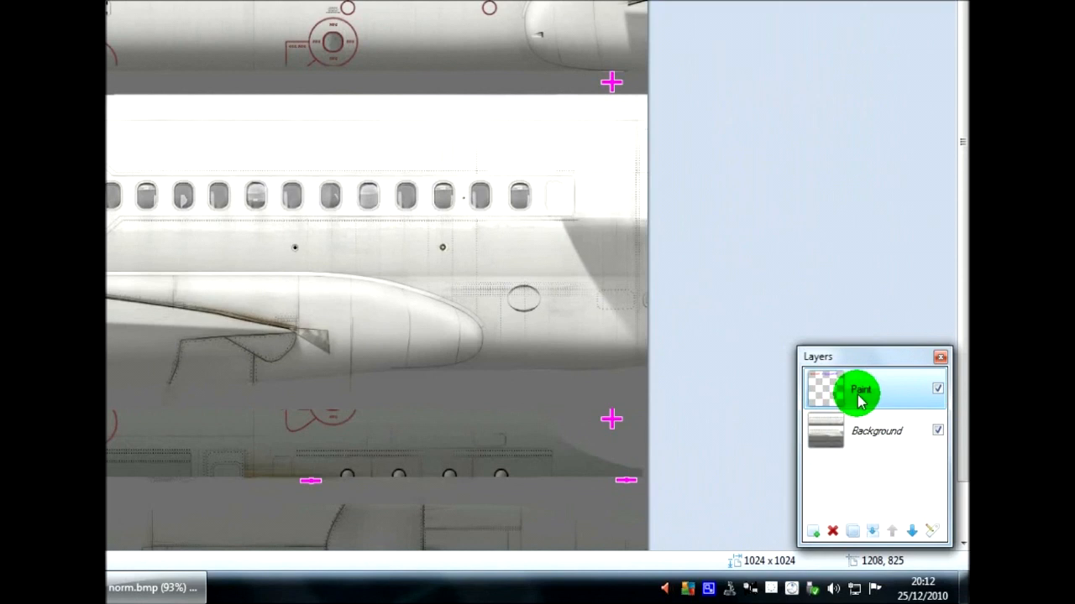
# Step: Merge the Paint layer down into the Background and flip the whole image vertically
pyautogui.click(873, 539)
pyautogui.click(233, 30)
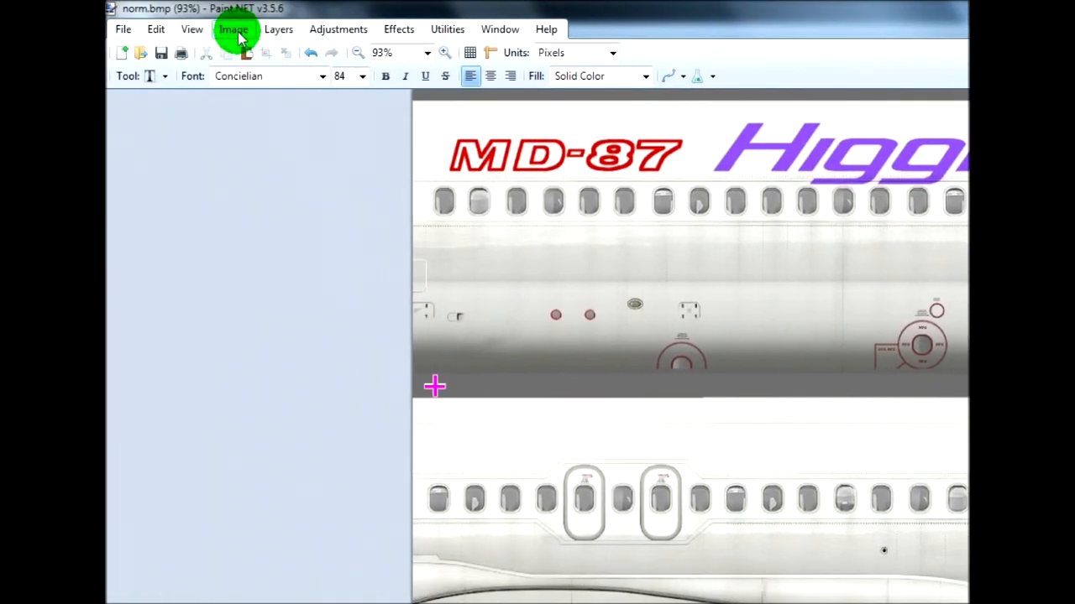
pyautogui.click(244, 131)
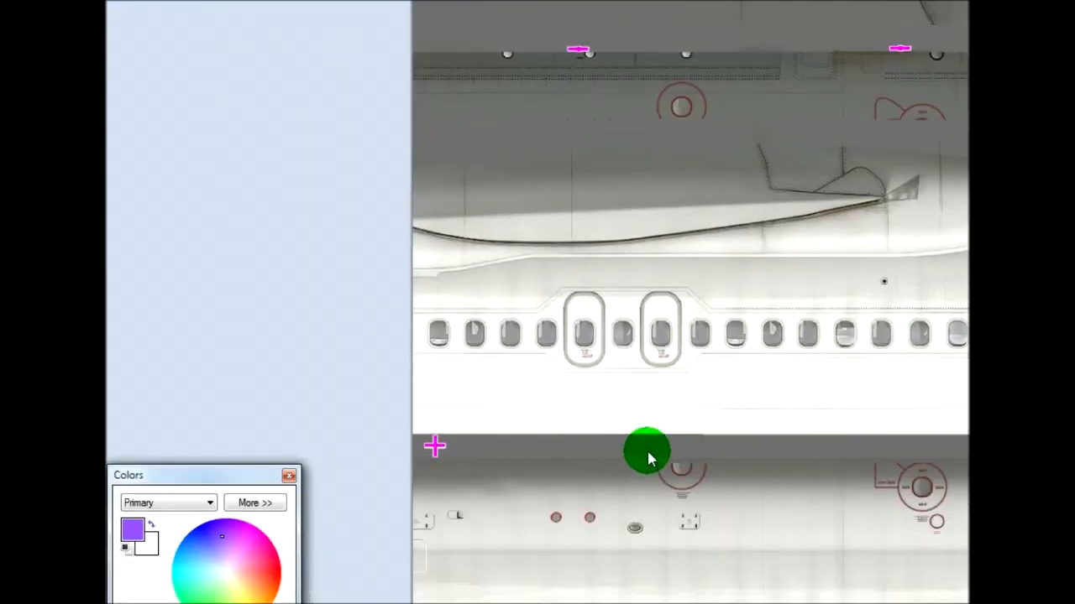
pyautogui.scroll(-3, 649, 494)
pyautogui.scroll(1, 660, 489)
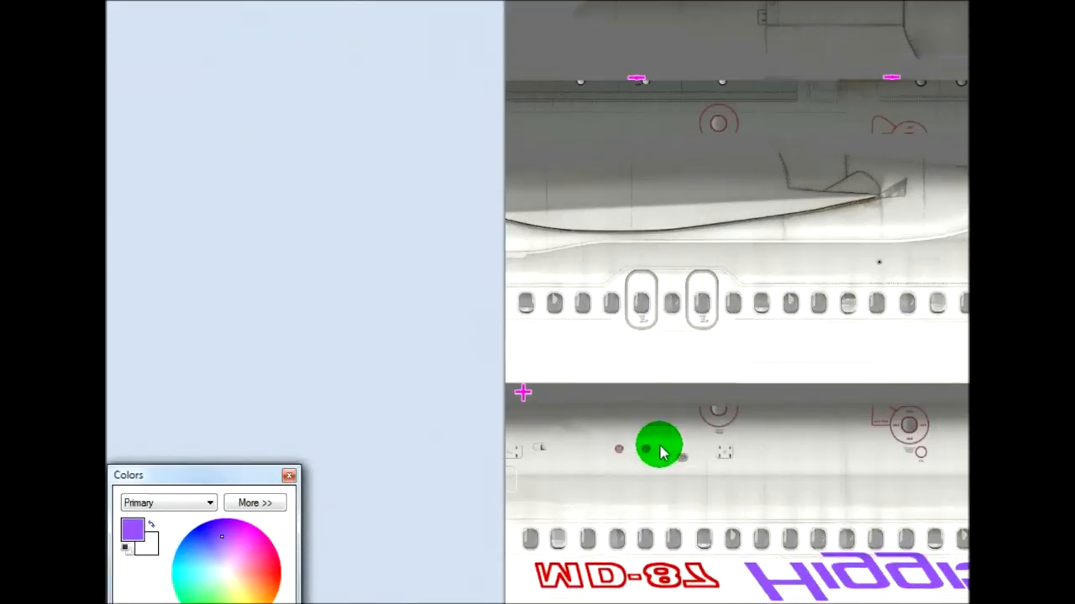
# Step: Save the flattened norm.bmp, then switch to DXTBmp and reload the edited image into the md87L2_t.dds texture
pyautogui.hotkey('ctrl', 's')
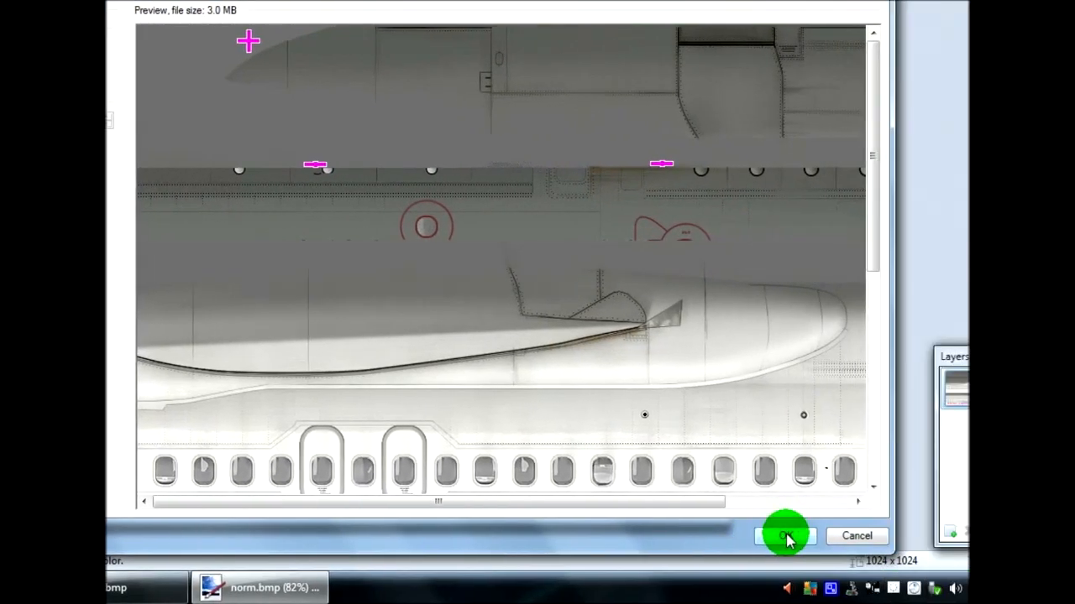
pyautogui.click(786, 538)
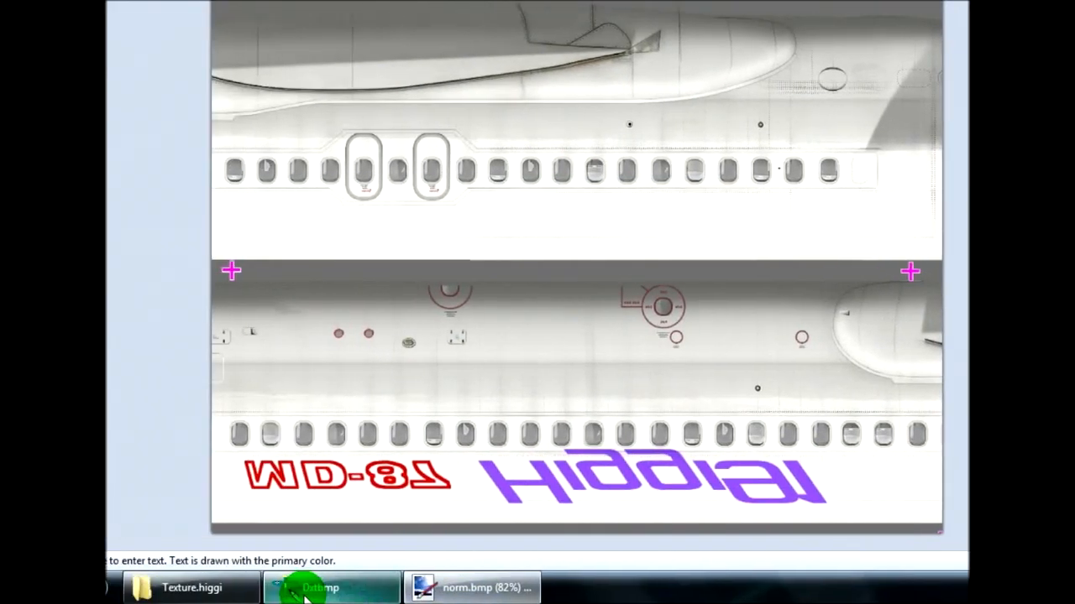
pyautogui.click(304, 597)
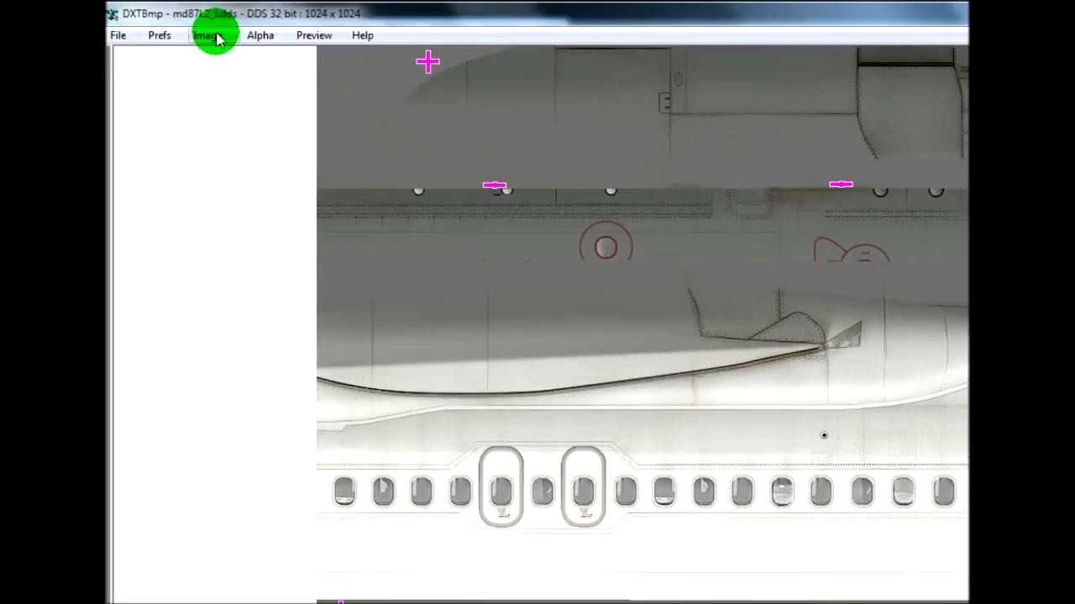
pyautogui.click(211, 35)
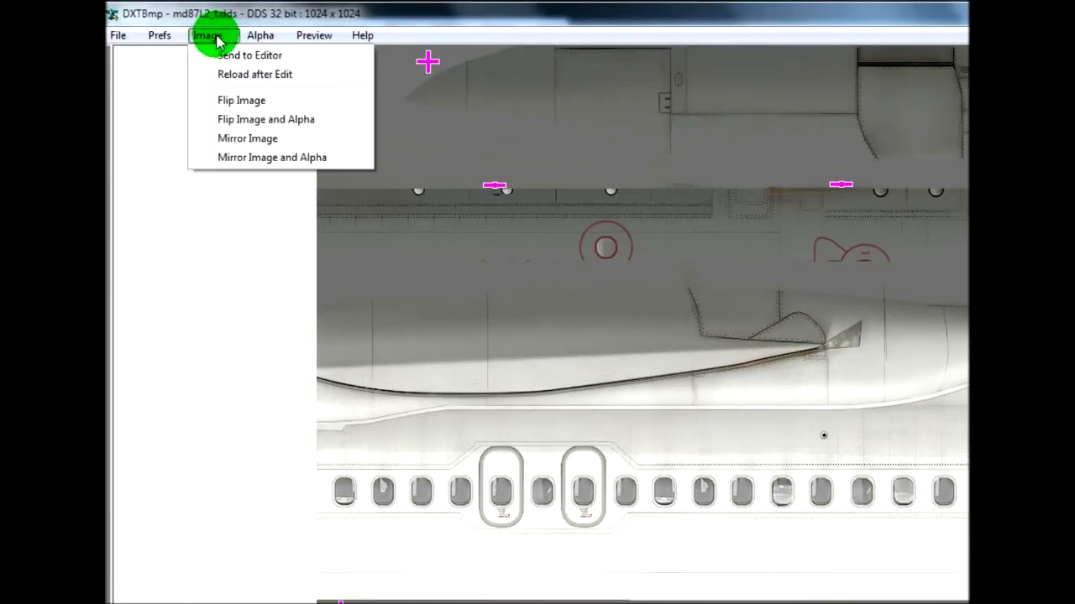
pyautogui.click(231, 77)
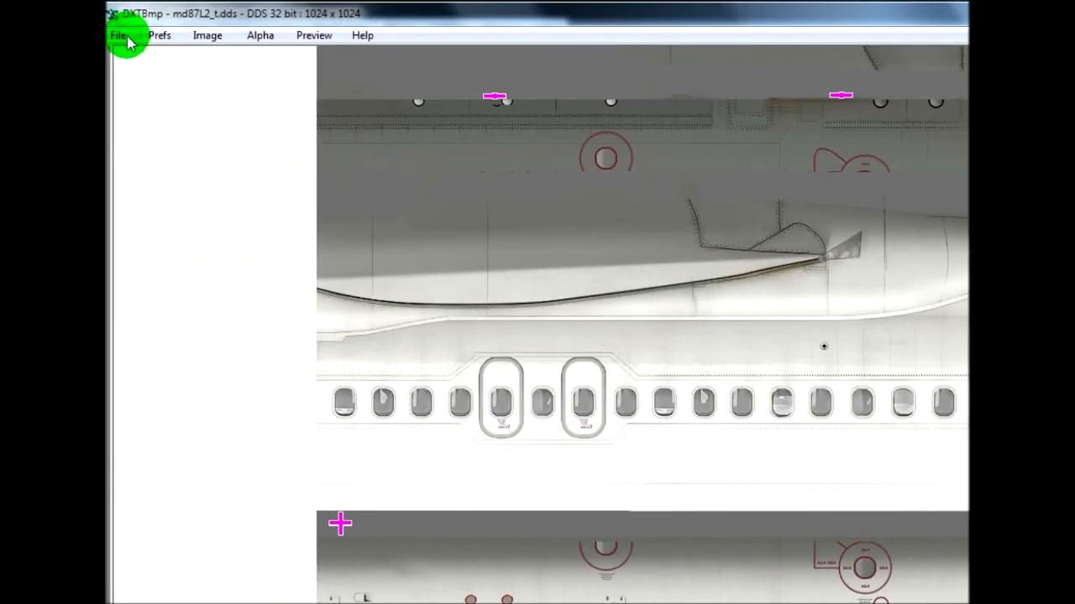
# Step: Export the texture as md87L2_t in DDS 888-8 32 bit format to the Texture.higgi folder, replacing the existing file
pyautogui.click(119, 36)
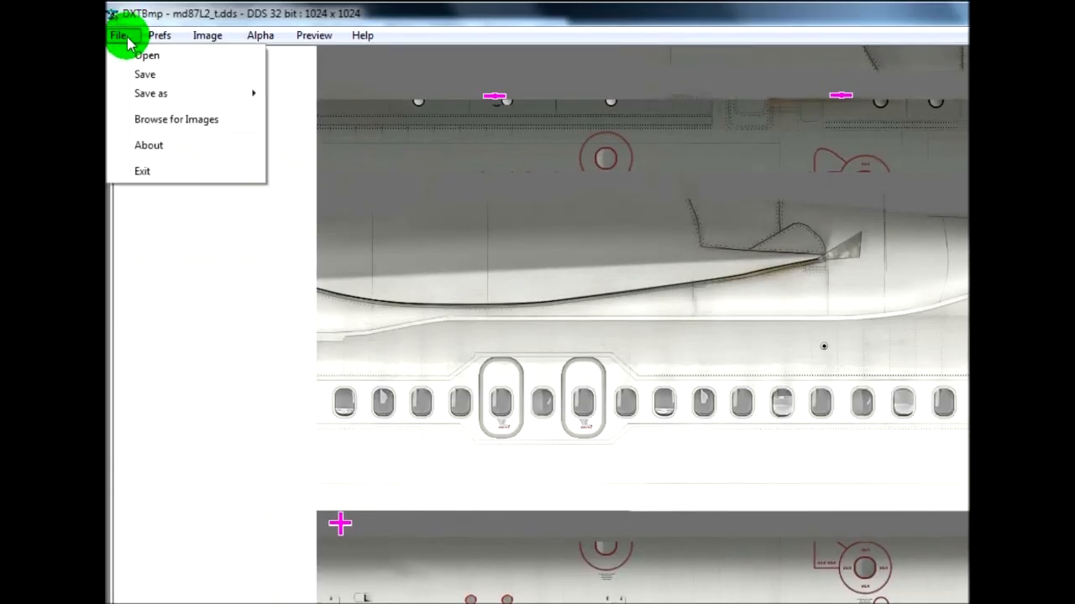
pyautogui.click(176, 75)
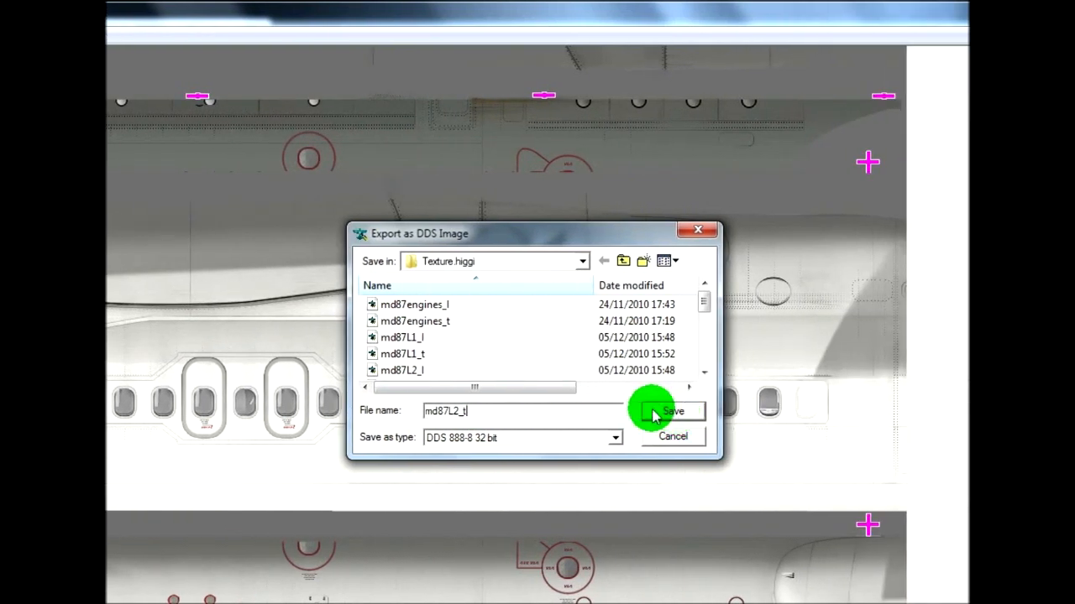
pyautogui.doubleClick(464, 420)
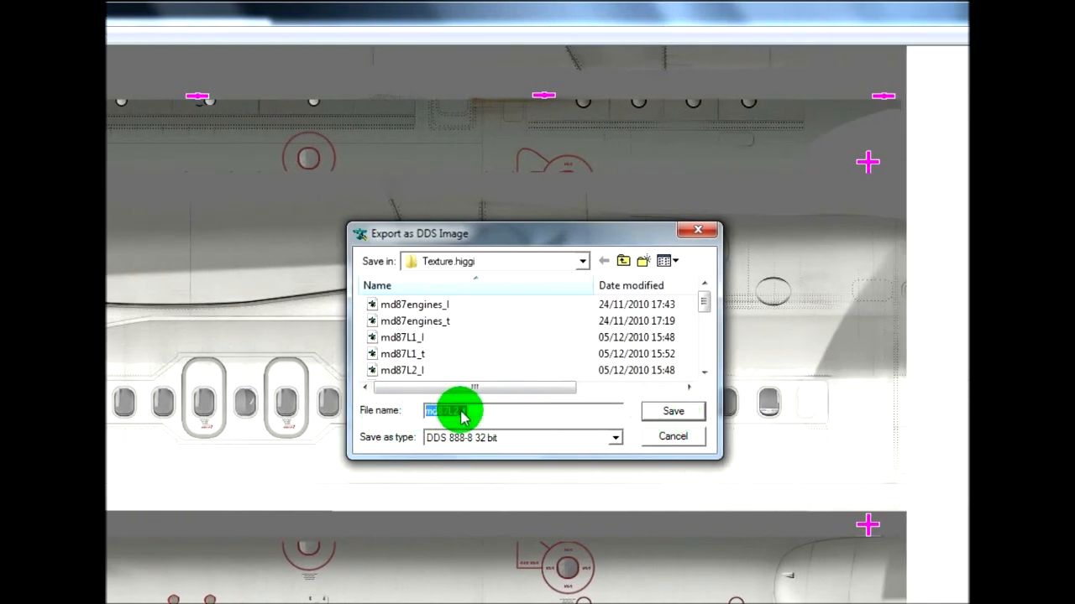
pyautogui.click(685, 420)
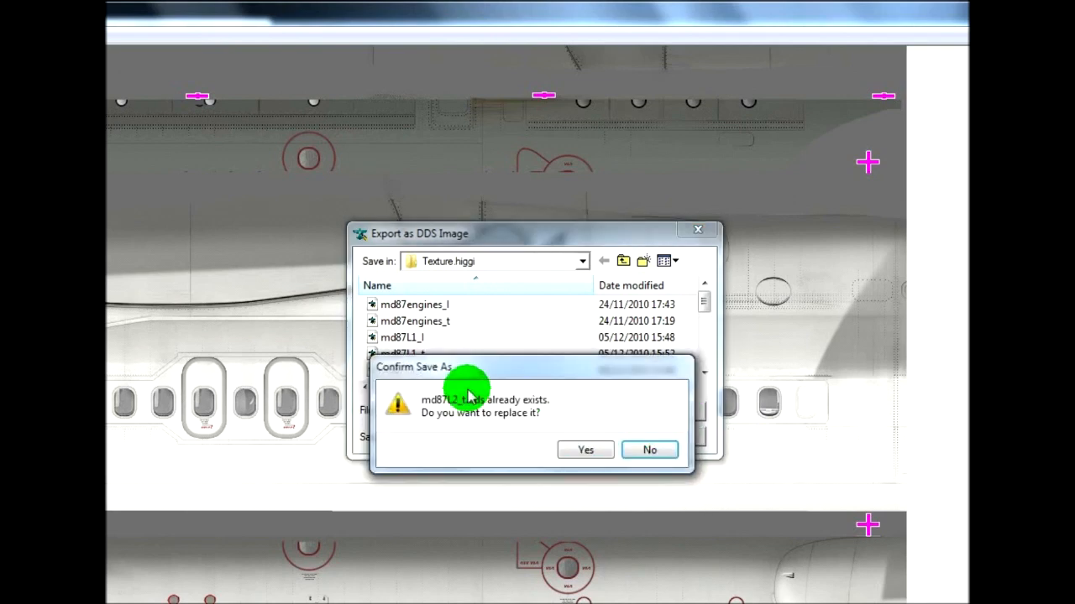
pyautogui.click(585, 452)
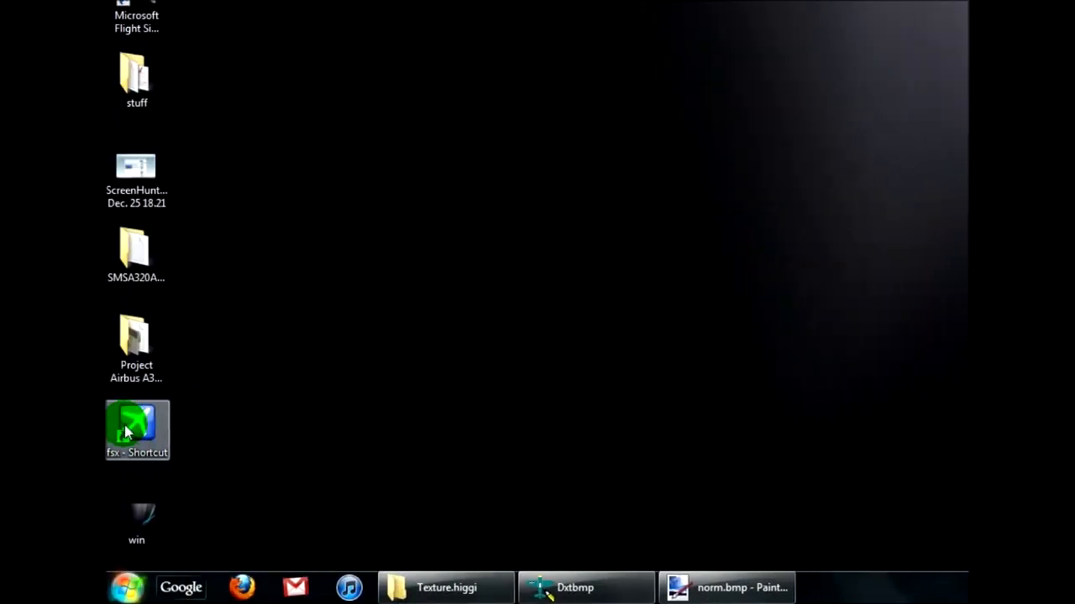
# Step: Launch Flight Simulator X from its desktop shortcut and dismiss the color scheme notification
pyautogui.doubleClick(126, 433)
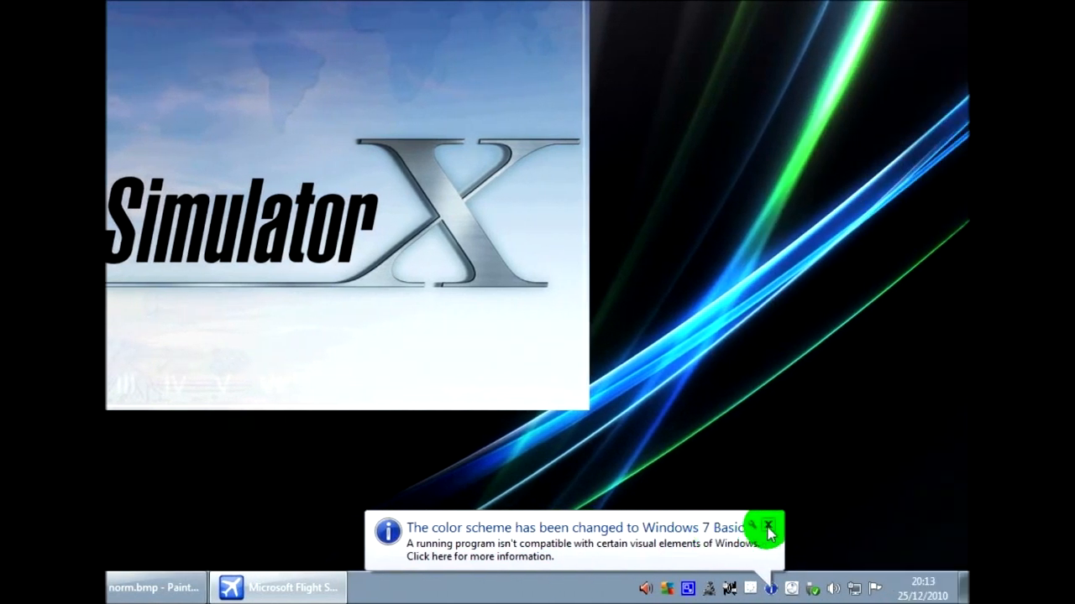
pyautogui.click(769, 529)
pyautogui.click(932, 588)
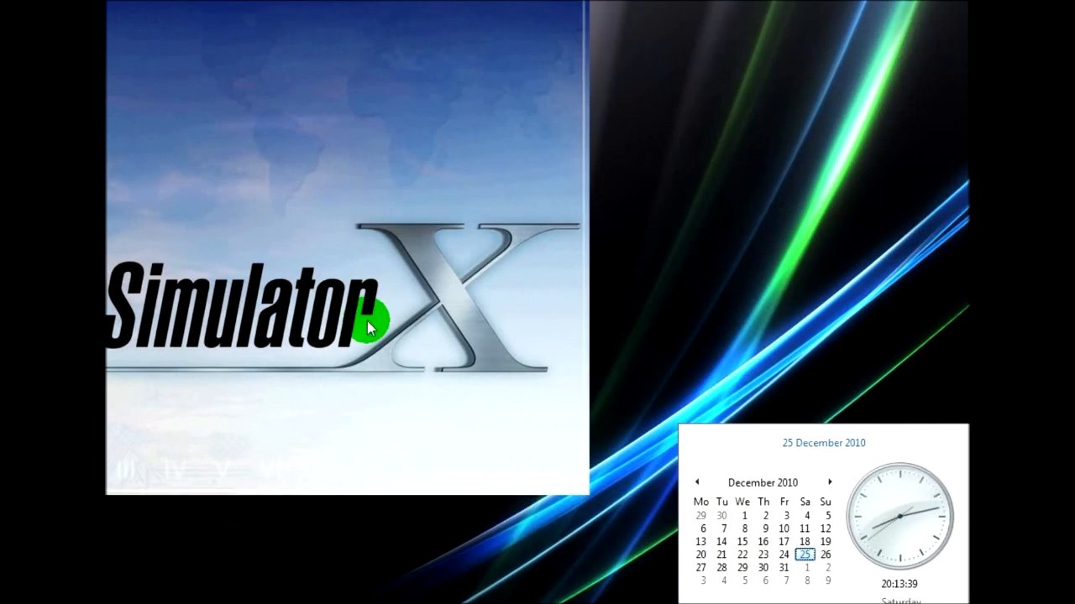
pyautogui.click(651, 418)
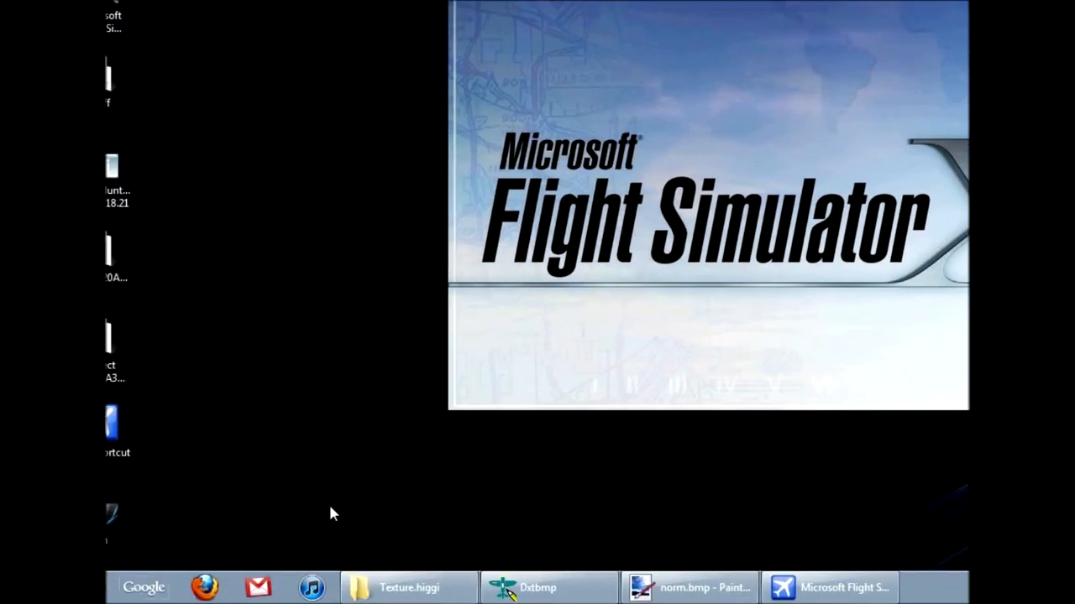
pyautogui.click(653, 361)
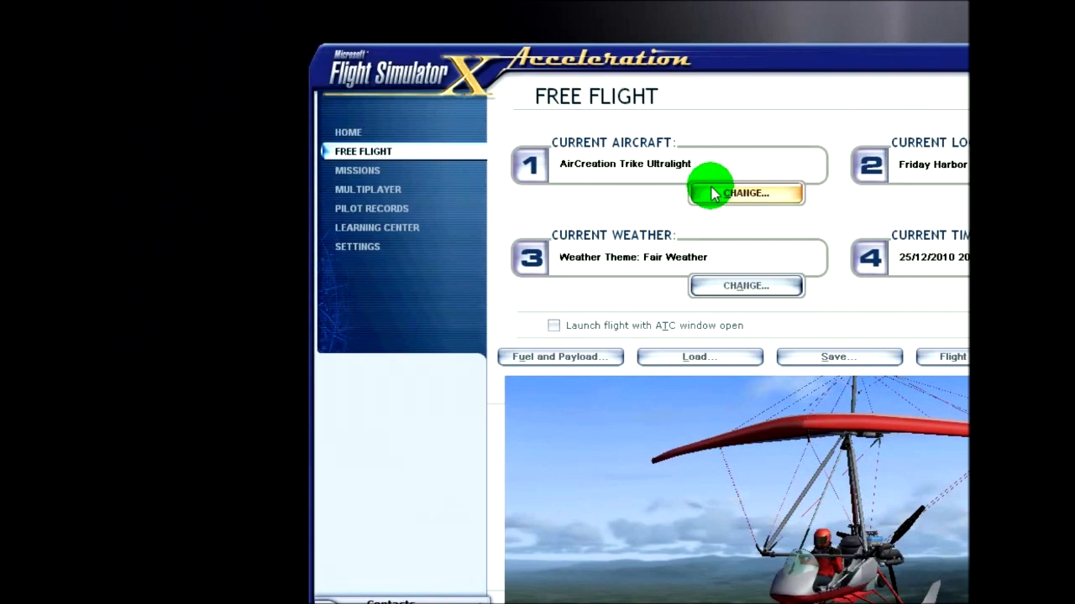
# Step: Choose the custom Higgi91 repaint of the Commercial Level Simulations MD-87 as the current free-flight aircraft to preview its livery
pyautogui.click(712, 194)
pyautogui.click(714, 227)
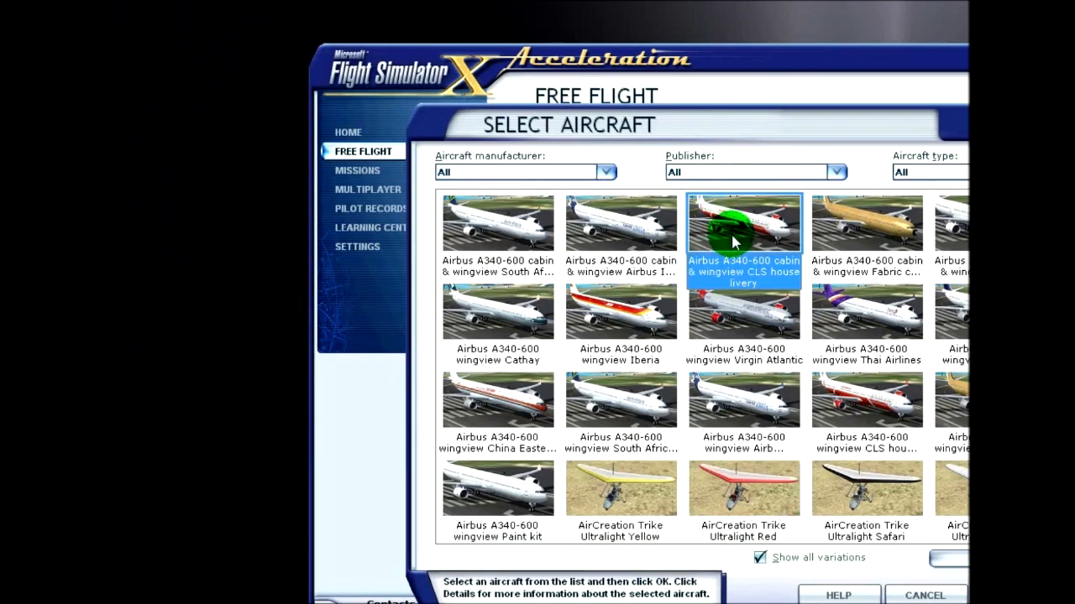
pyautogui.scroll(-10, 715, 261)
pyautogui.scroll(-15, 699, 293)
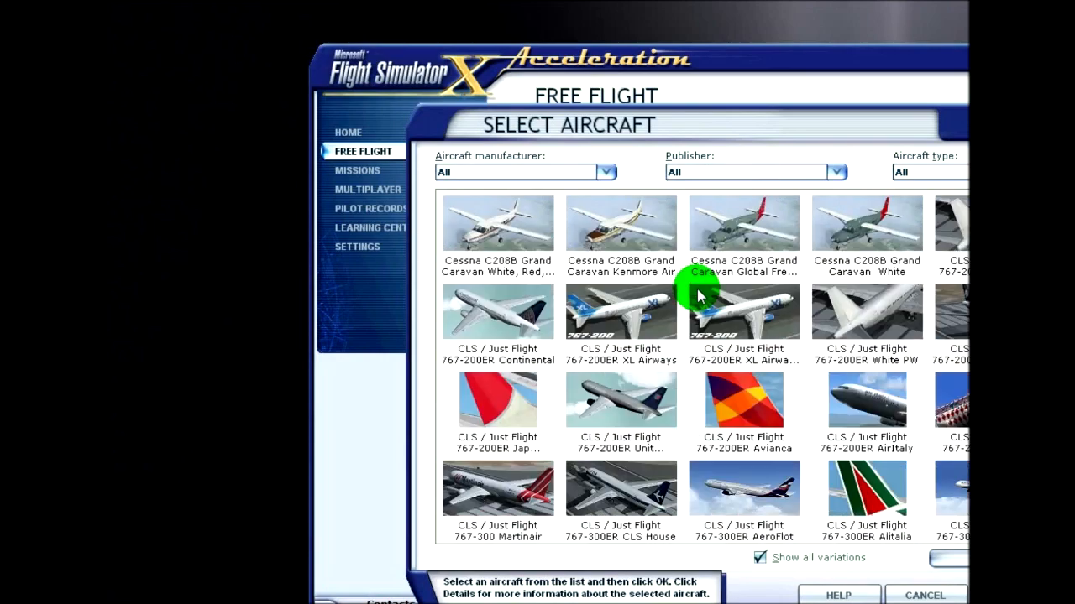
pyautogui.scroll(-7, 696, 296)
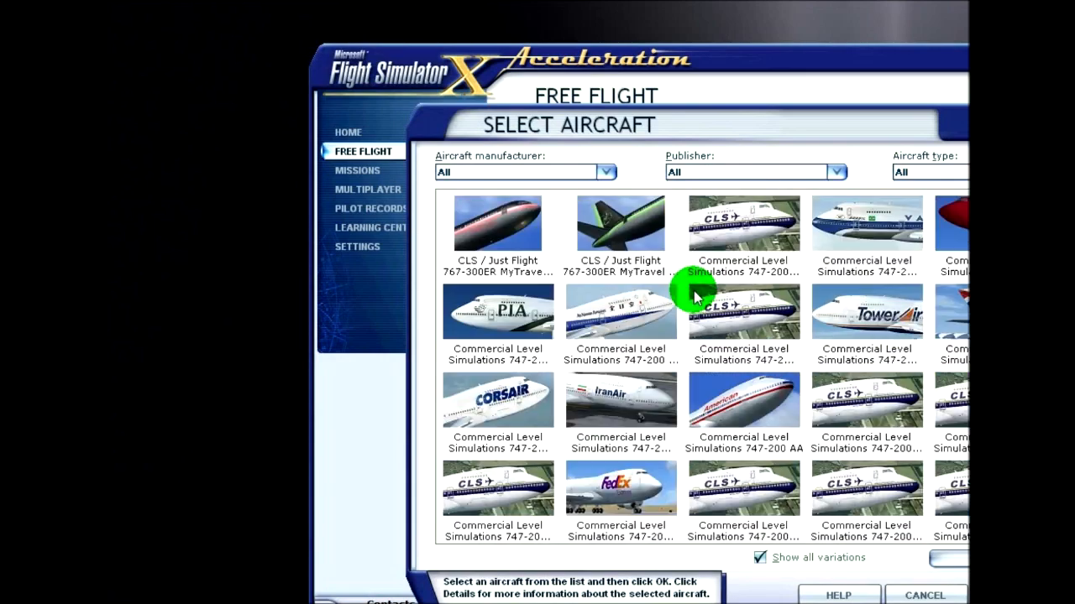
pyautogui.scroll(3, 686, 302)
pyautogui.scroll(4, 687, 302)
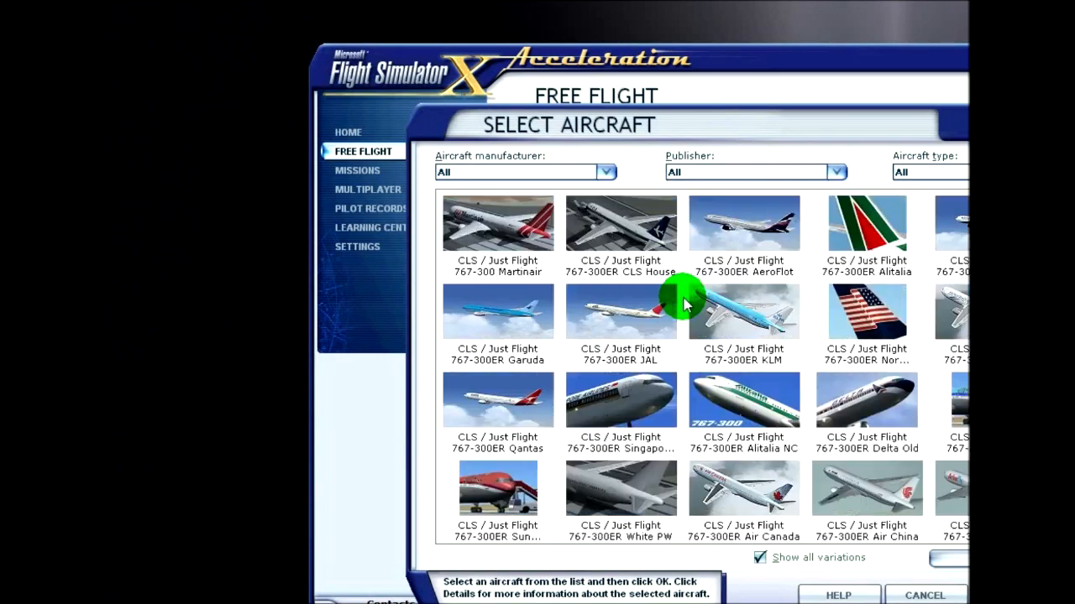
pyautogui.scroll(-2, 681, 304)
pyautogui.scroll(-5, 680, 304)
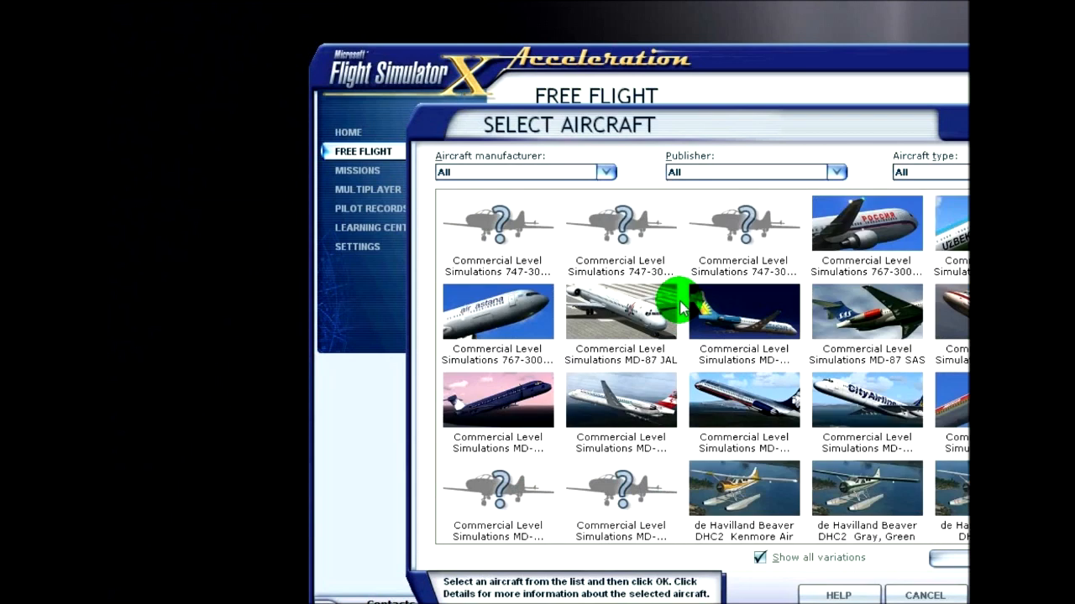
pyautogui.scroll(-1, 682, 307)
pyautogui.click(626, 401)
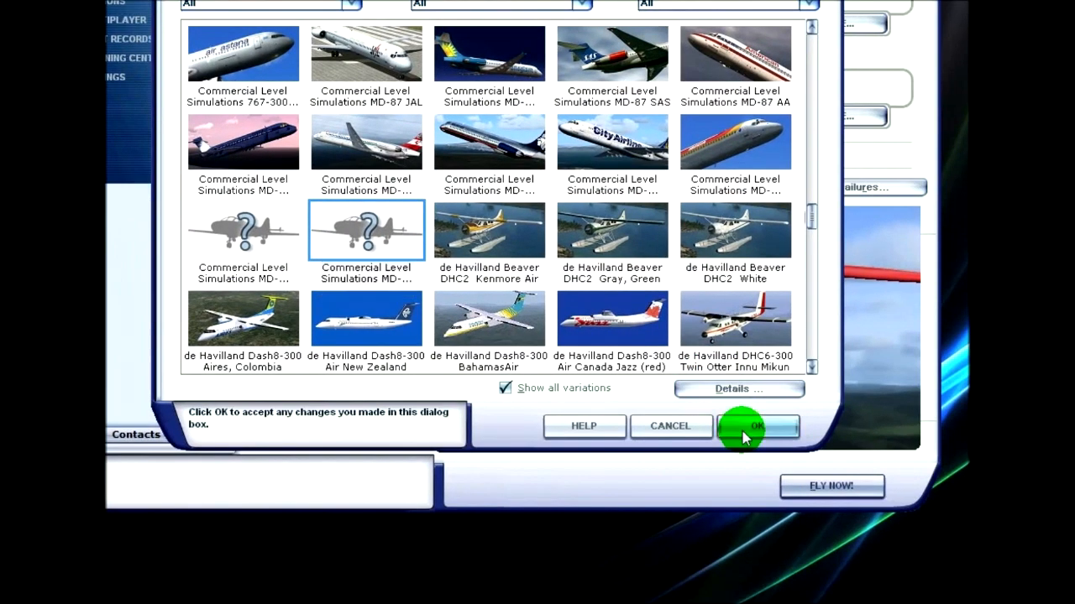
pyautogui.click(997, 554)
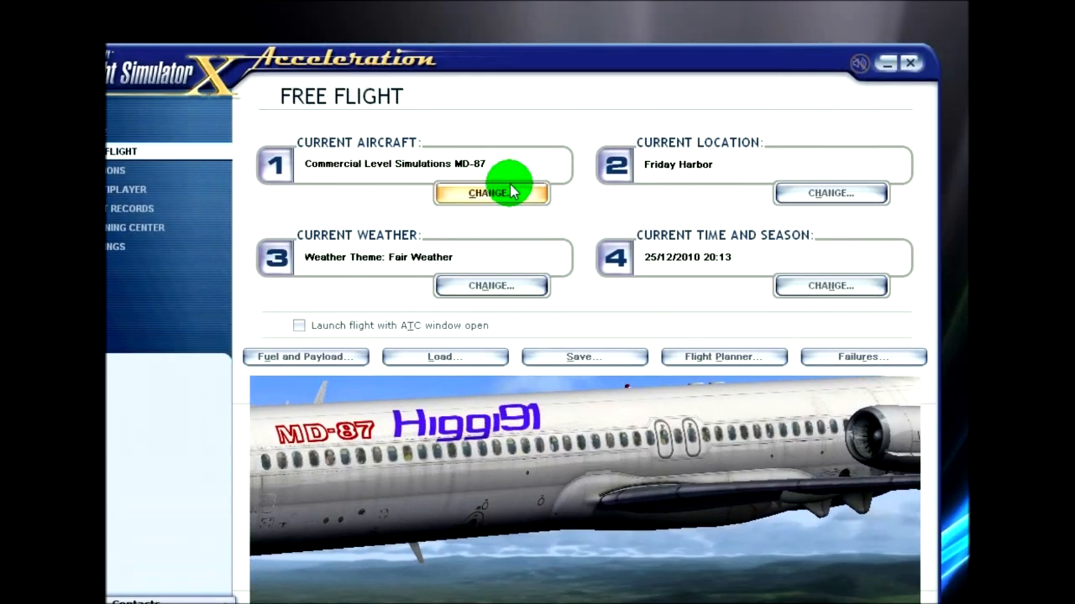
# Step: Change the current aircraft to the Commercial Level Simulations MD-87 SAS variation to preview its livery
pyautogui.click(471, 204)
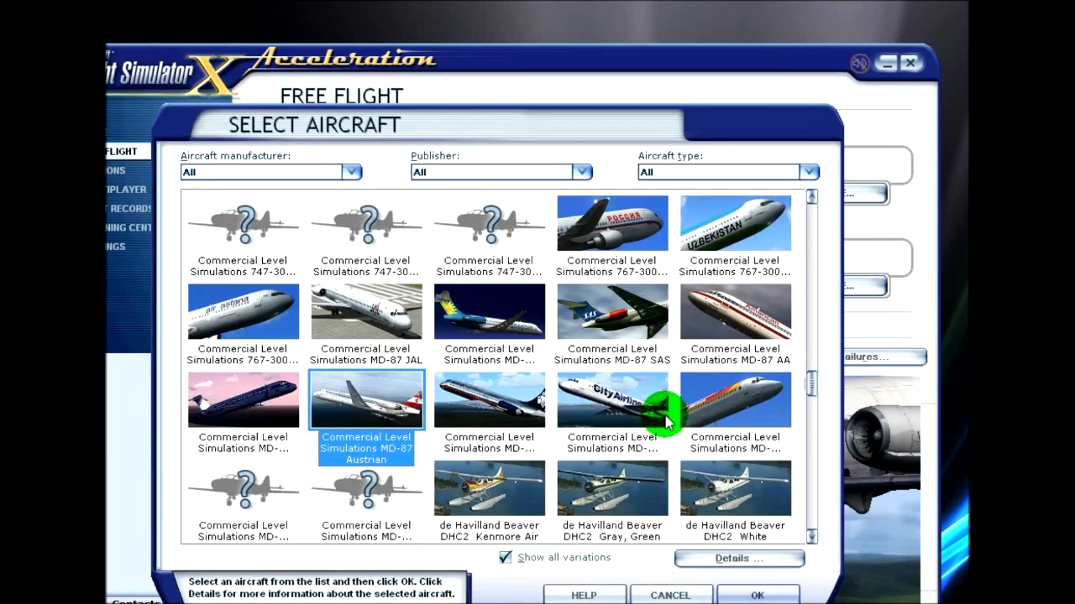
pyautogui.click(612, 315)
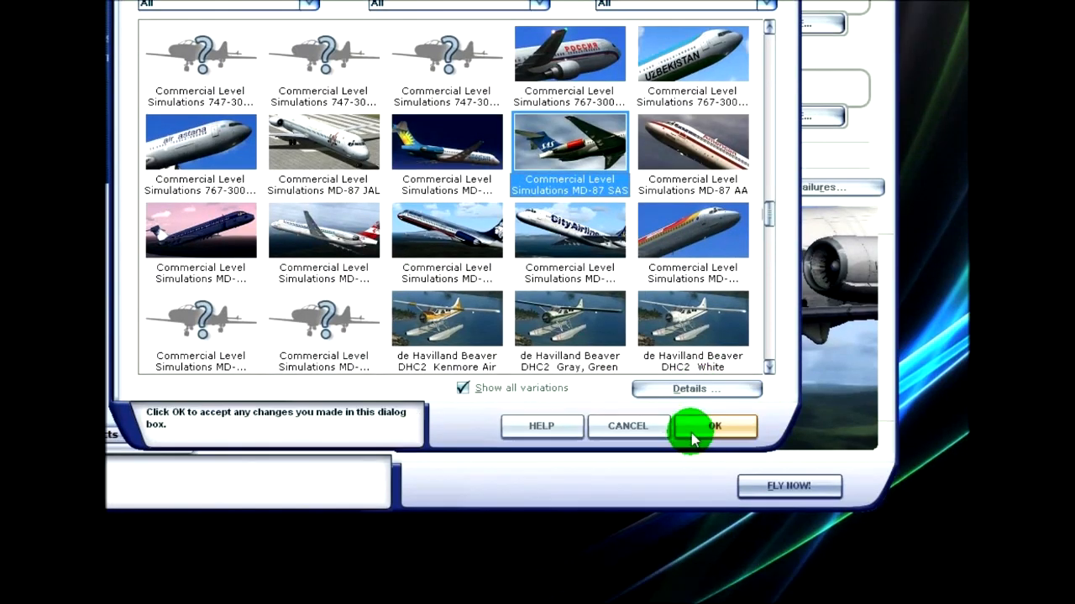
pyautogui.click(701, 467)
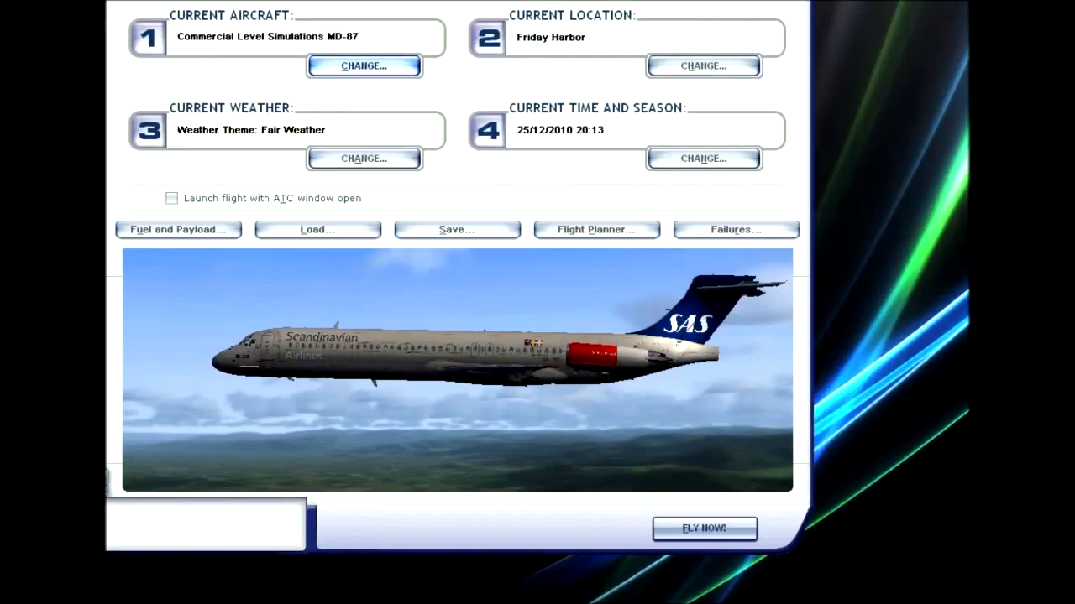
# Step: Exit Flight Simulator X and close the remaining open windows
pyautogui.click(691, 154)
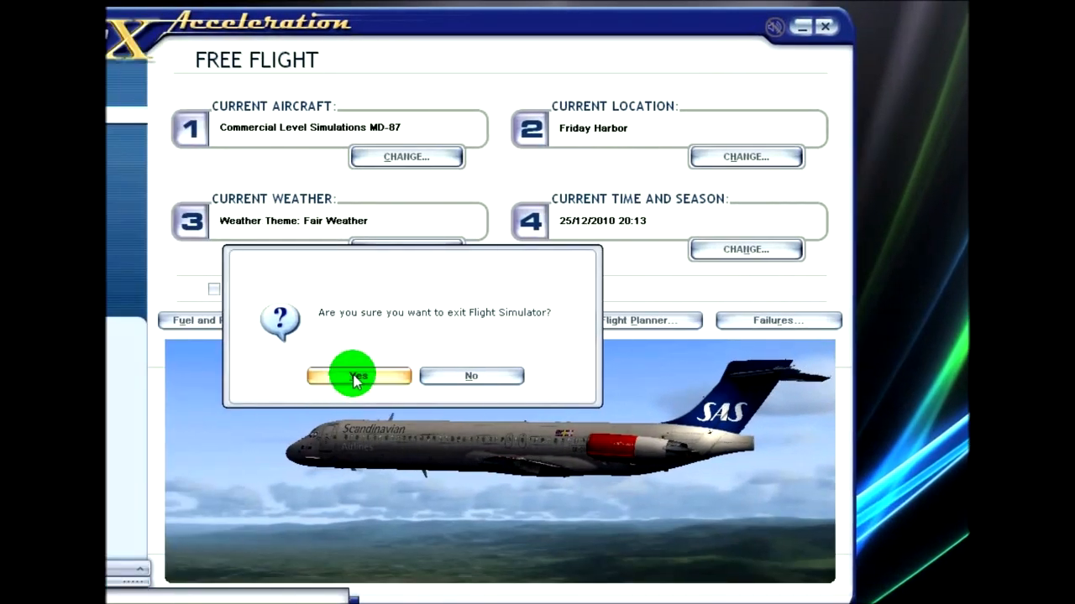
pyautogui.click(353, 374)
pyautogui.click(348, 583)
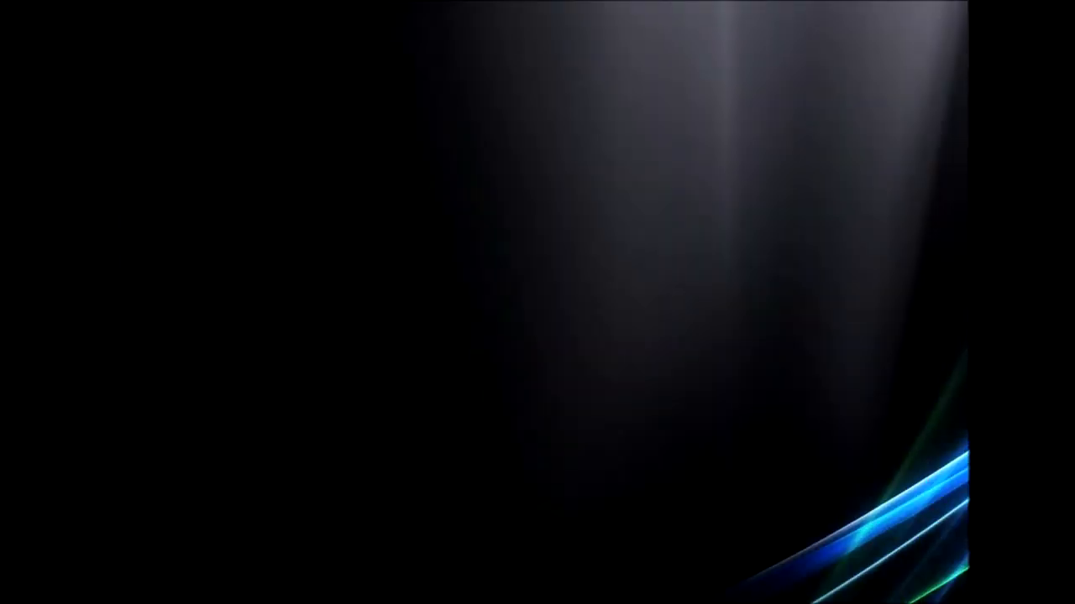
pyautogui.rightClick(367, 586)
pyautogui.click(368, 555)
pyautogui.rightClick(277, 584)
pyautogui.click(269, 565)
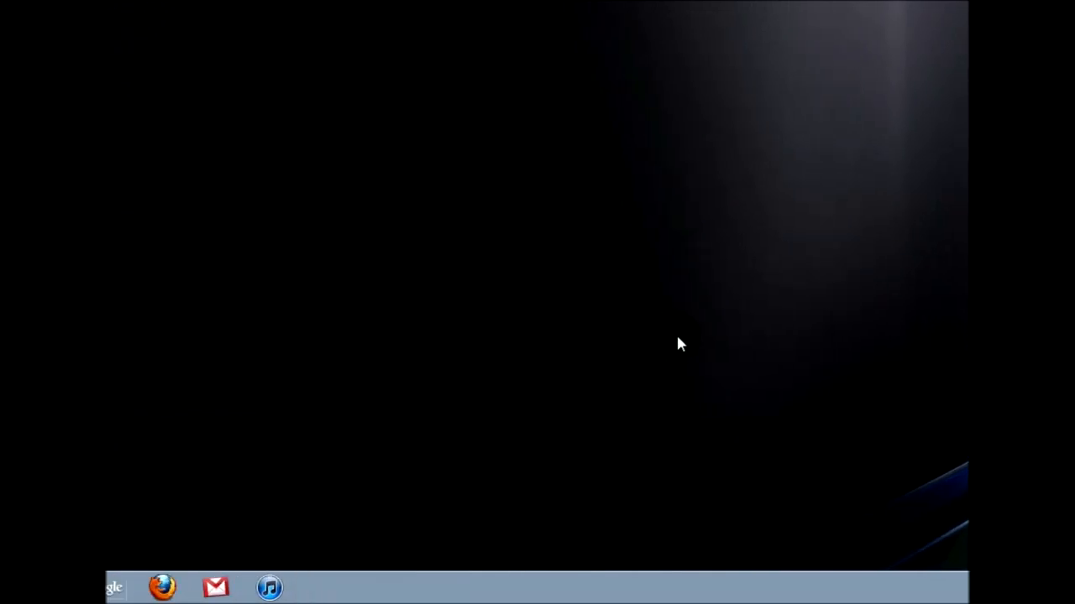
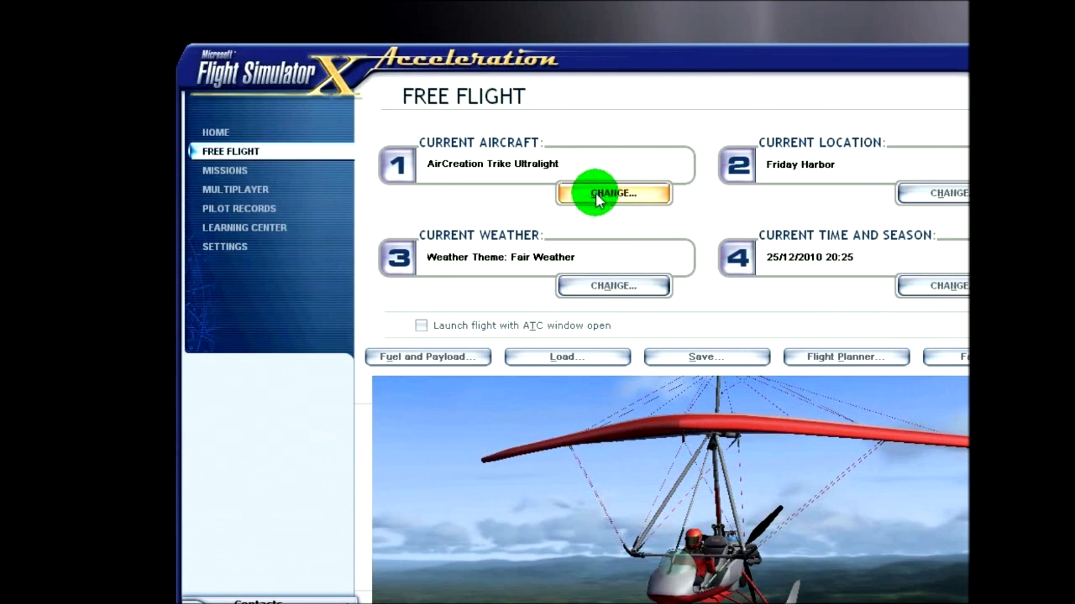
# Step: Browse the aircraft selection for the Commercial Level Simulations MD-87 variations and select MD-87 Higgi Paint 2
pyautogui.click(596, 195)
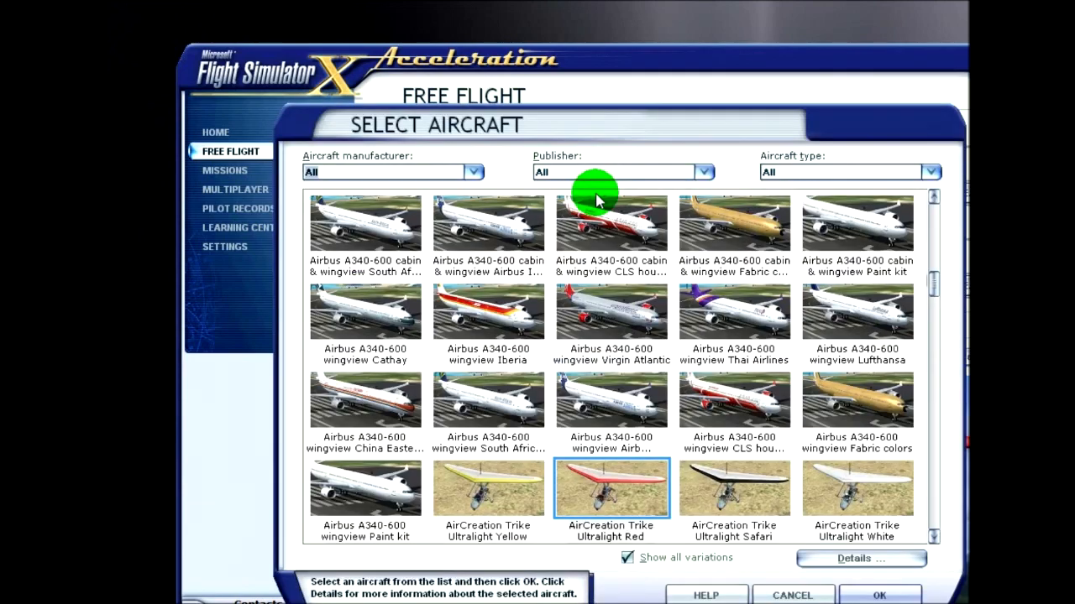
pyautogui.scroll(-20, 577, 262)
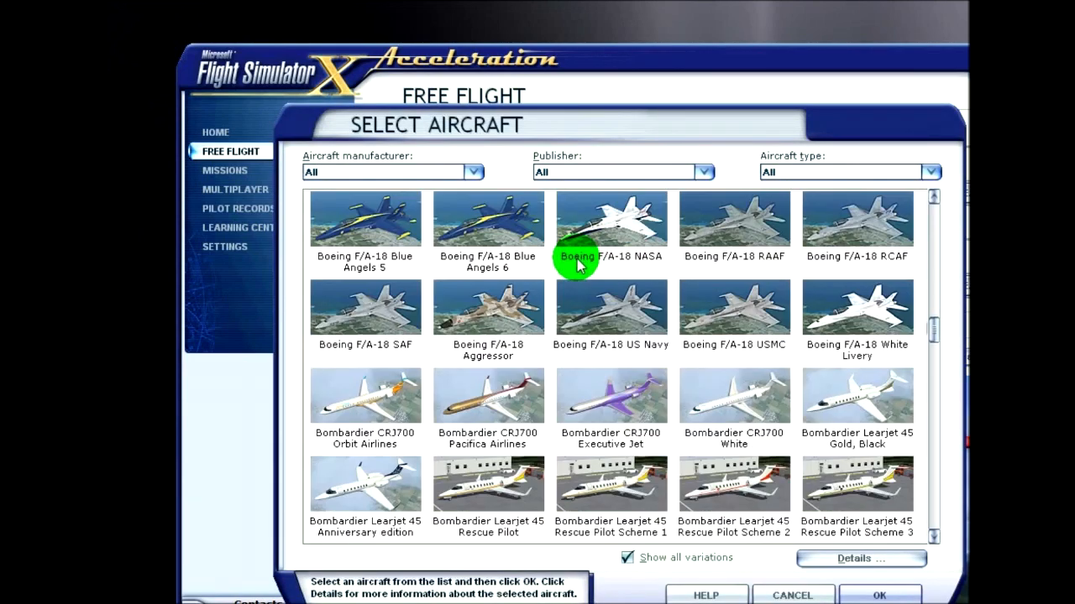
pyautogui.scroll(-20, 571, 273)
pyautogui.scroll(5, 565, 279)
pyautogui.scroll(-5, 514, 305)
pyautogui.scroll(8, 520, 307)
pyautogui.scroll(-3, 516, 310)
pyautogui.scroll(-2, 516, 312)
pyautogui.scroll(15, 515, 313)
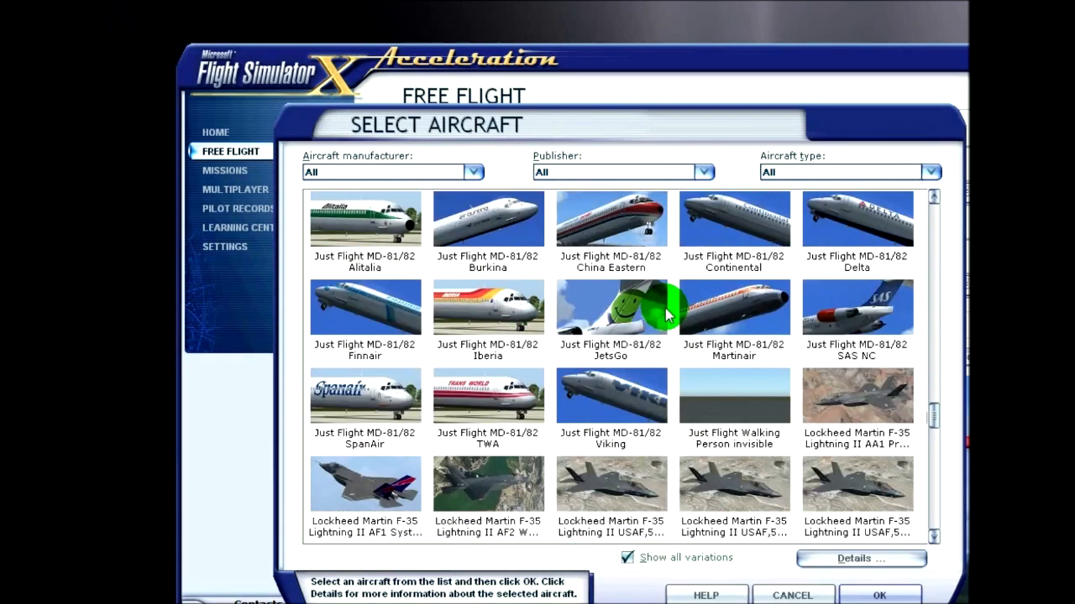
pyautogui.click(466, 388)
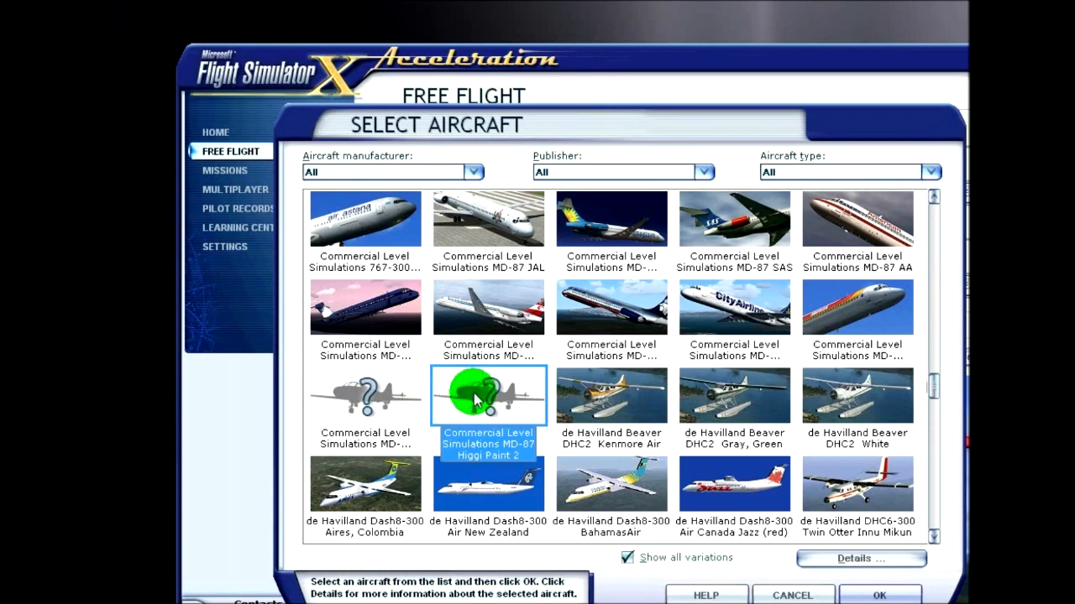
# Step: Compare the two Higgi variations of the MD-87, select MD-87 Higgi, and show its aircraft details
pyautogui.click(384, 395)
pyautogui.click(492, 400)
pyautogui.click(387, 397)
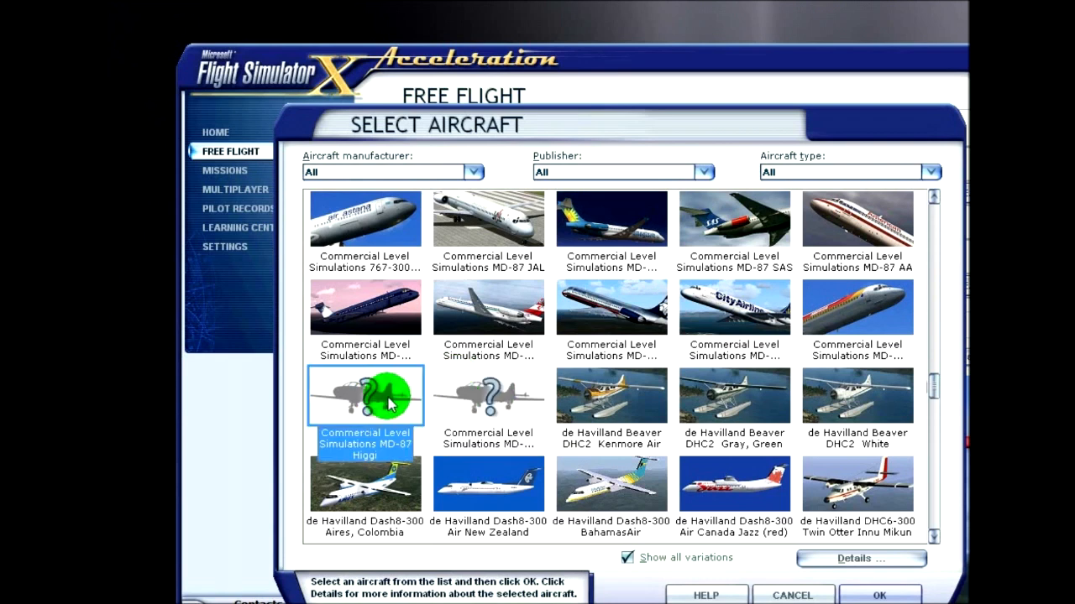
pyautogui.click(555, 401)
pyautogui.click(475, 396)
pyautogui.click(366, 397)
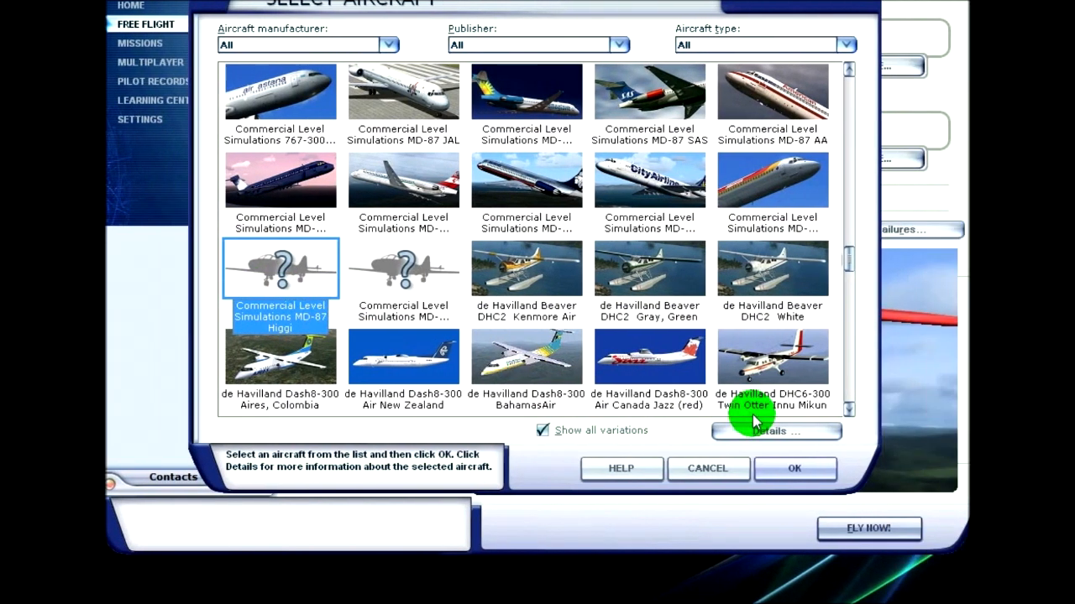
pyautogui.click(860, 431)
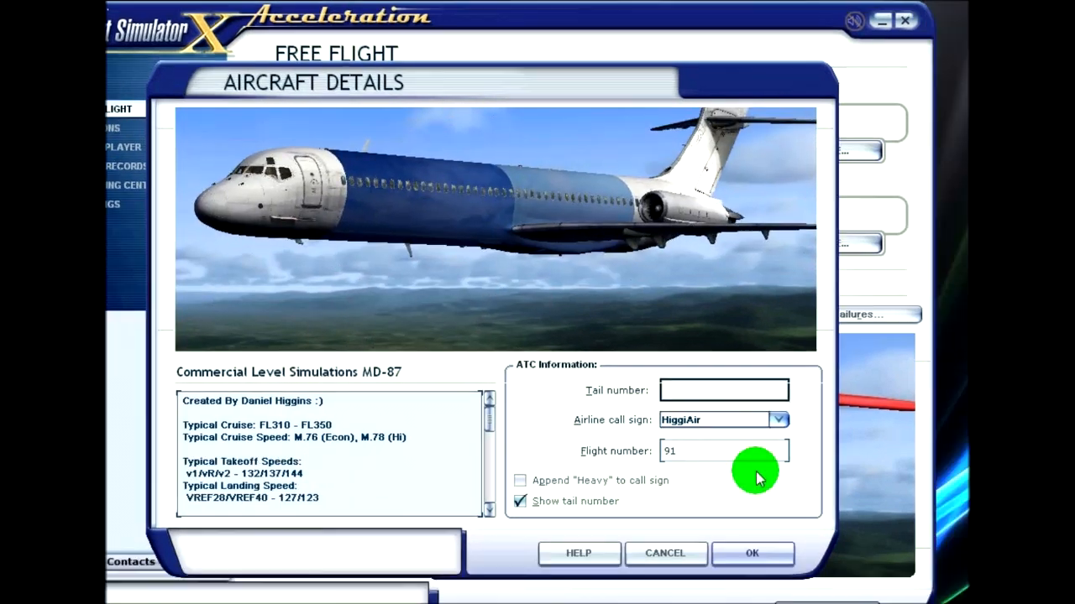
# Step: Close the aircraft details, cancel the aircraft selection, and exit Flight Simulator X
pyautogui.click(706, 596)
pyautogui.click(625, 427)
pyautogui.click(731, 158)
pyautogui.click(334, 392)
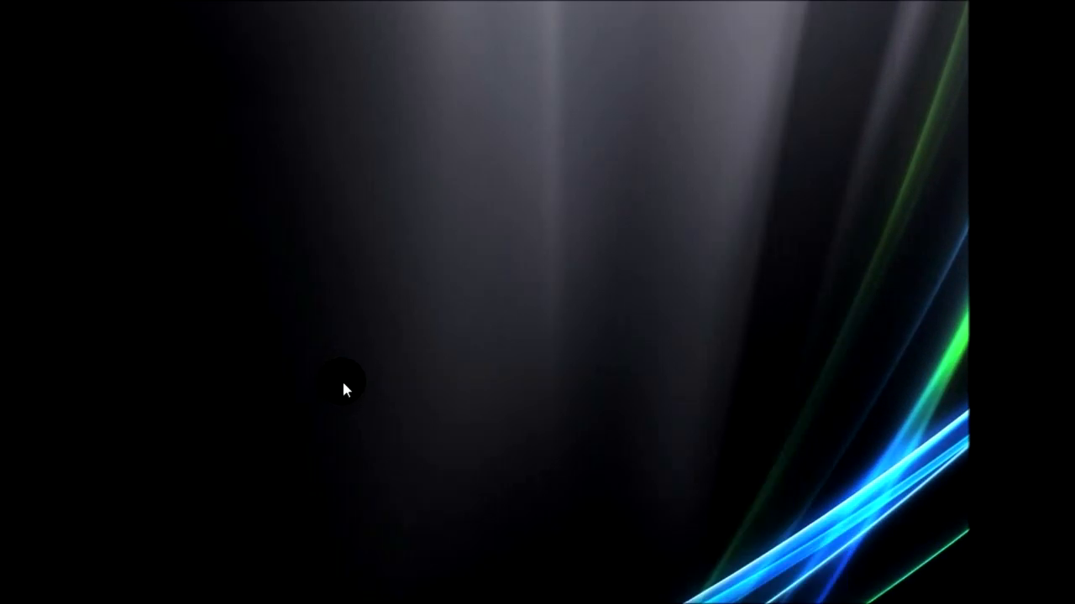
# Step: Open the Texture.higgi folder inside CLS_MD87 and dismiss the Flight Simulator crash dialog
pyautogui.click(355, 590)
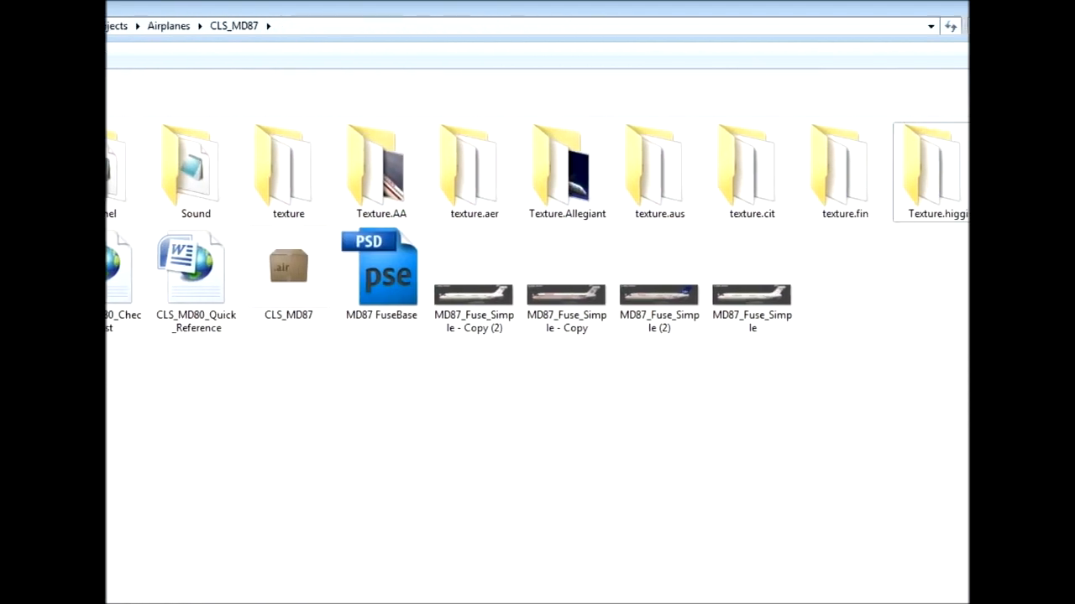
pyautogui.doubleClick(751, 192)
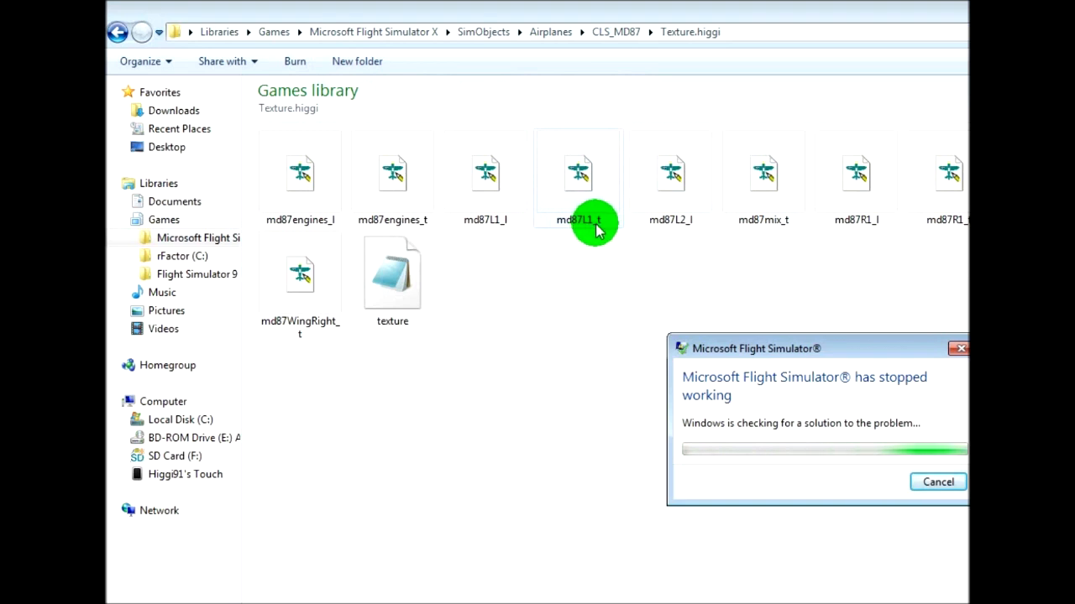
pyautogui.click(935, 481)
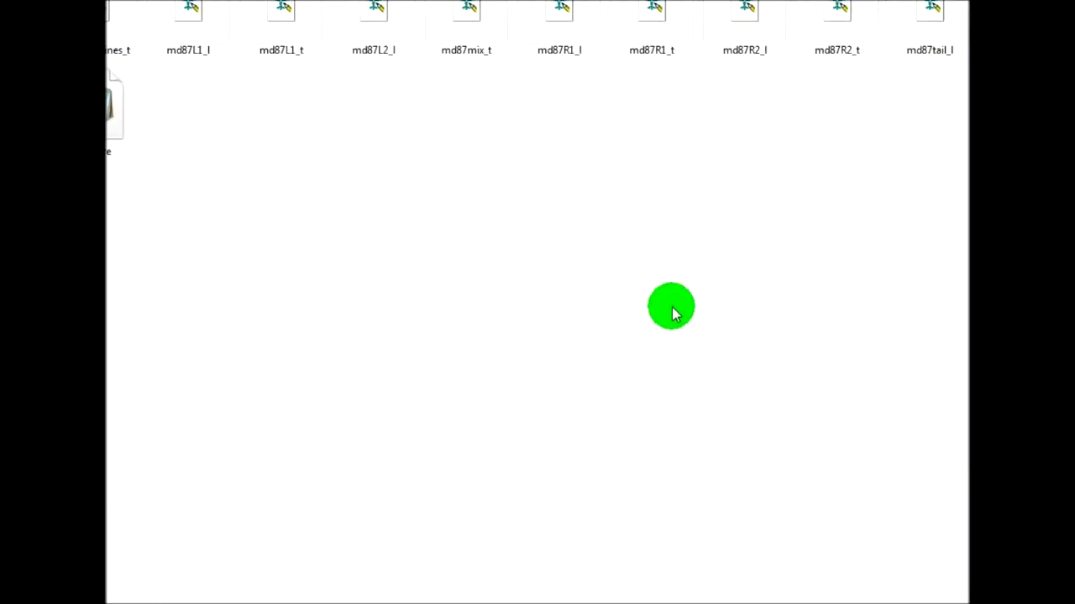
# Step: Show the desktop and open the folder "Dont look in here for the missing texture!"
pyautogui.click(962, 587)
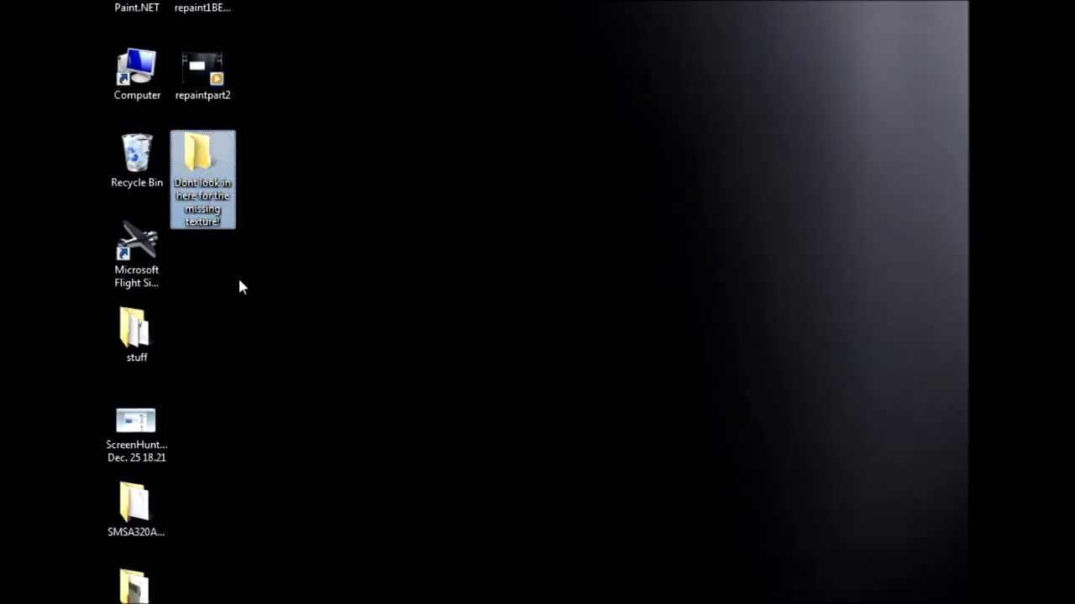
pyautogui.click(211, 206)
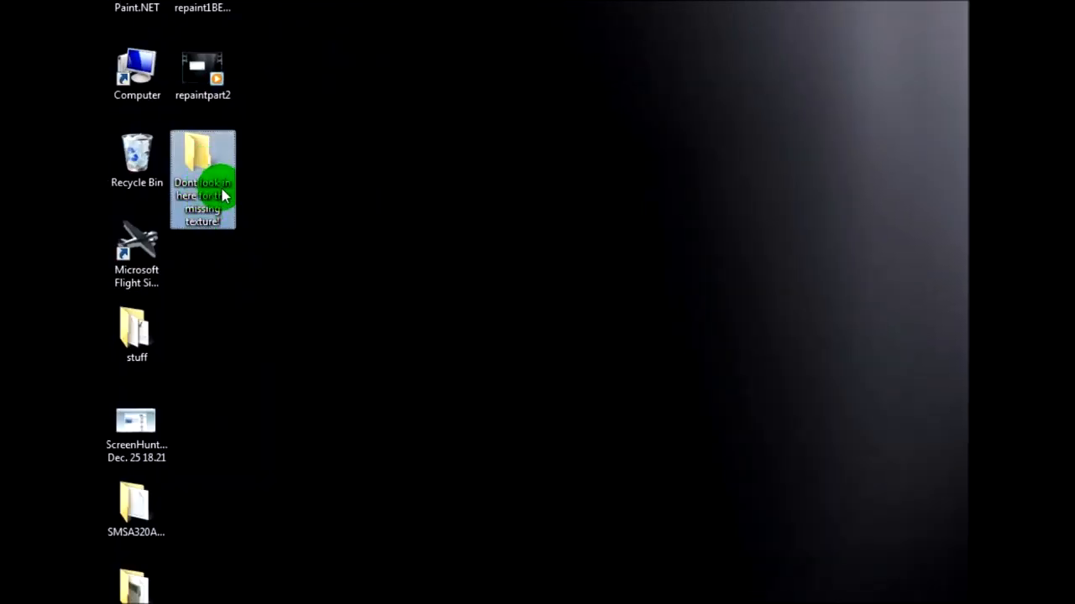
pyautogui.click(220, 223)
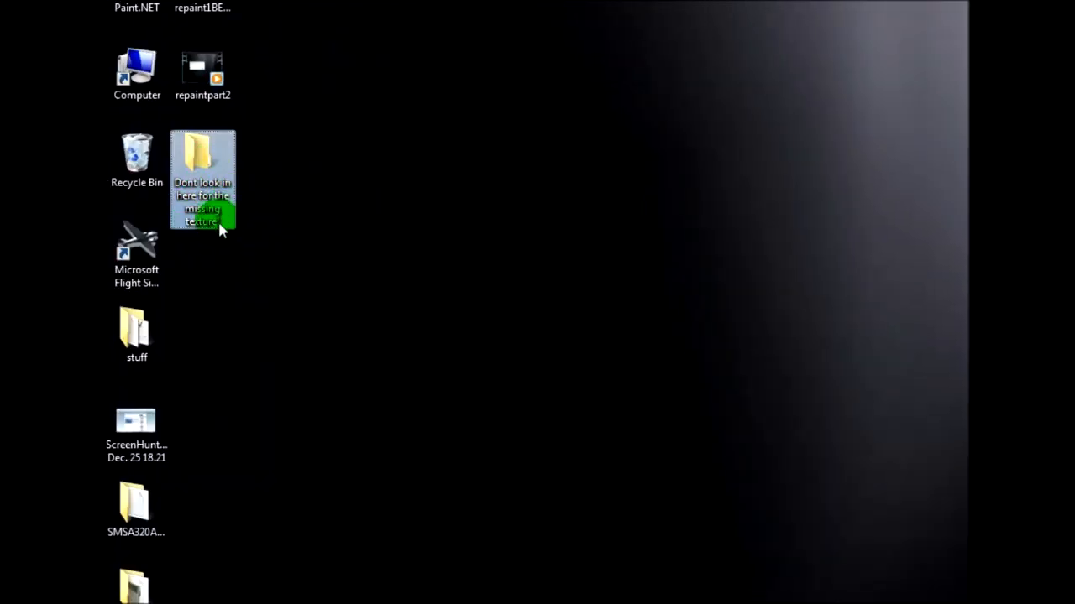
pyautogui.doubleClick(199, 179)
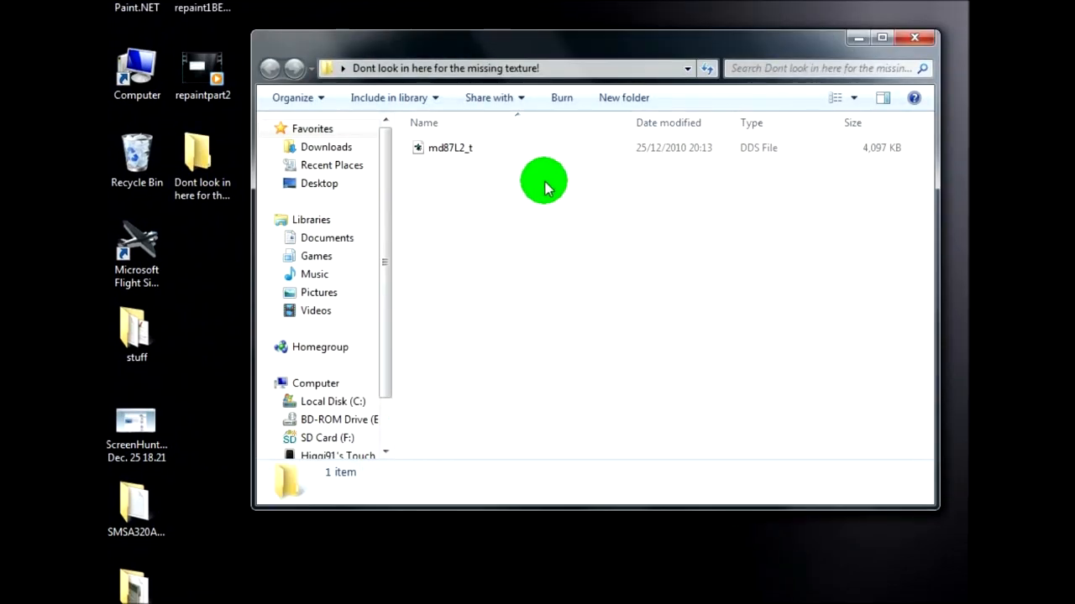
# Step: Move the md87L2_t DDS file from the desktop folder into the Texture.higgi folder
pyautogui.rightClick(478, 160)
pyautogui.click(437, 147)
pyautogui.rightClick(437, 148)
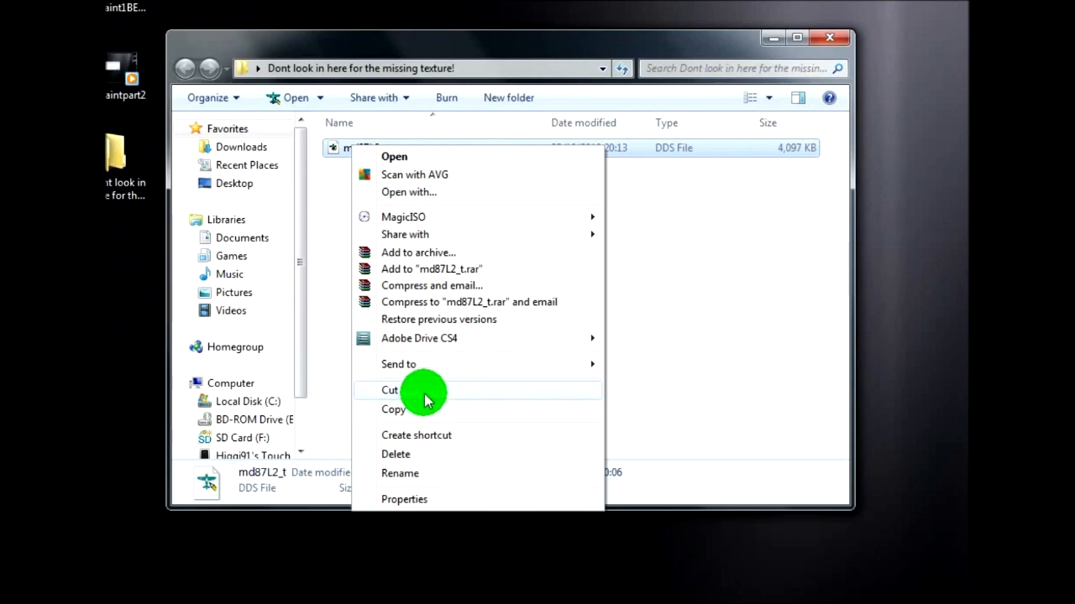
pyautogui.click(424, 391)
pyautogui.click(377, 585)
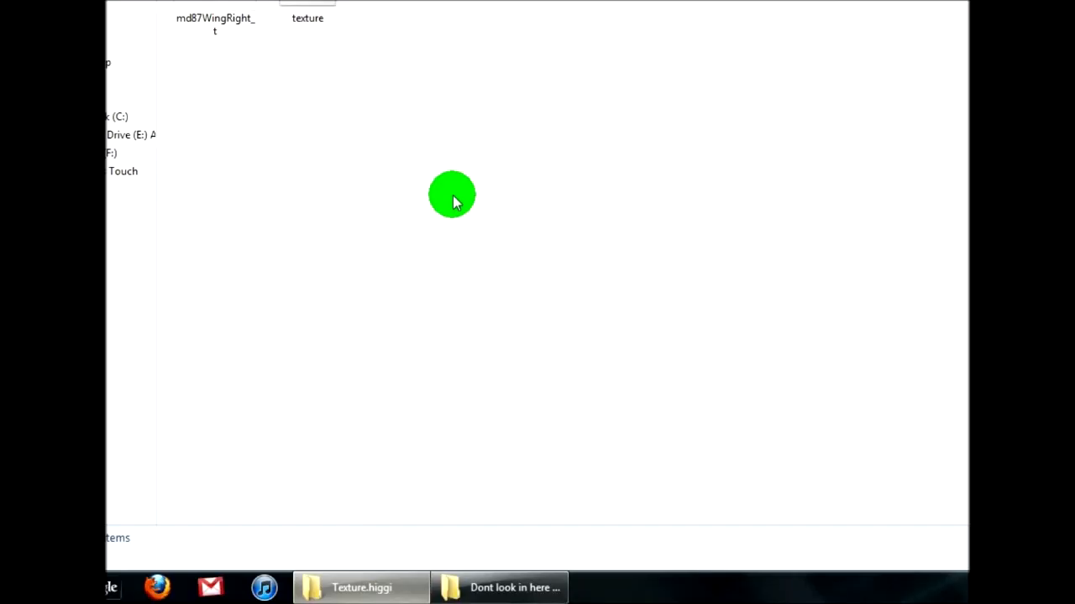
pyautogui.rightClick(566, 56)
pyautogui.click(612, 174)
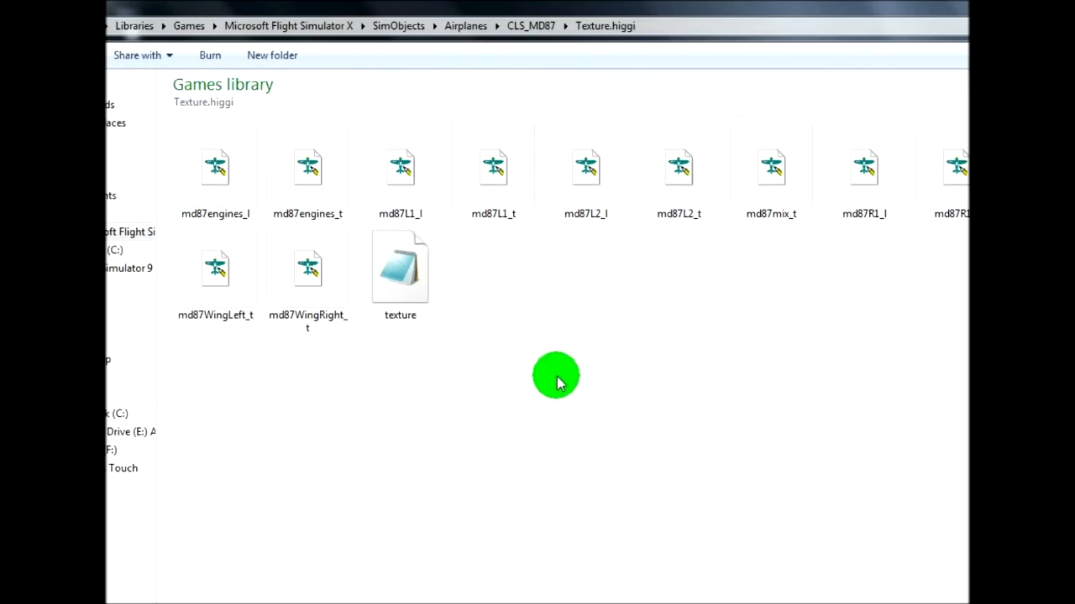
# Step: Go up to the CLS_MD87 folder, relaunch Flight Simulator X from the desktop, and dismiss the color scheme notification
pyautogui.click(532, 25)
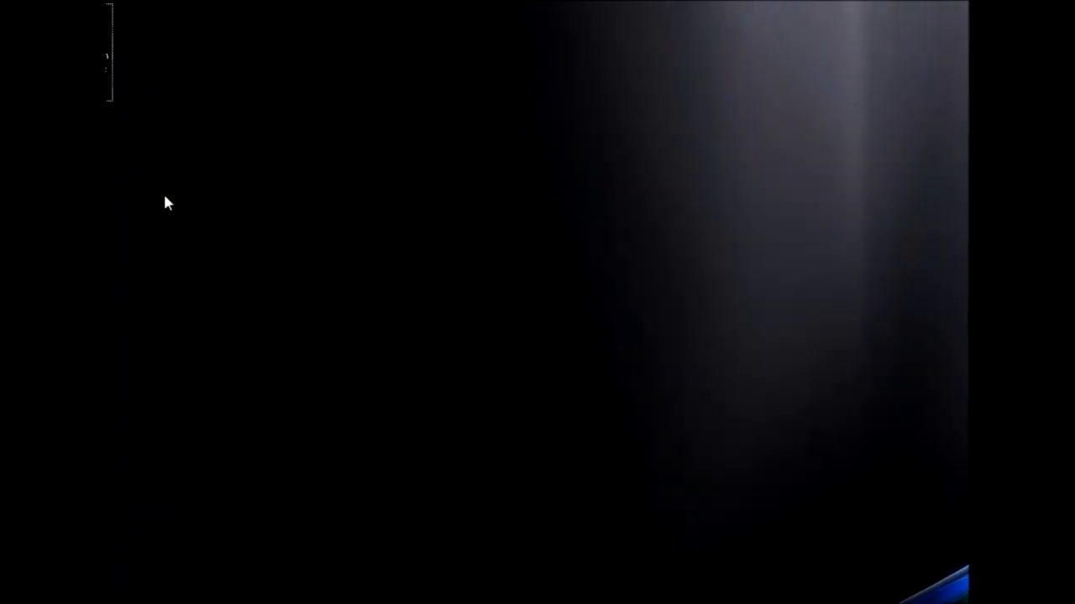
pyautogui.click(137, 428)
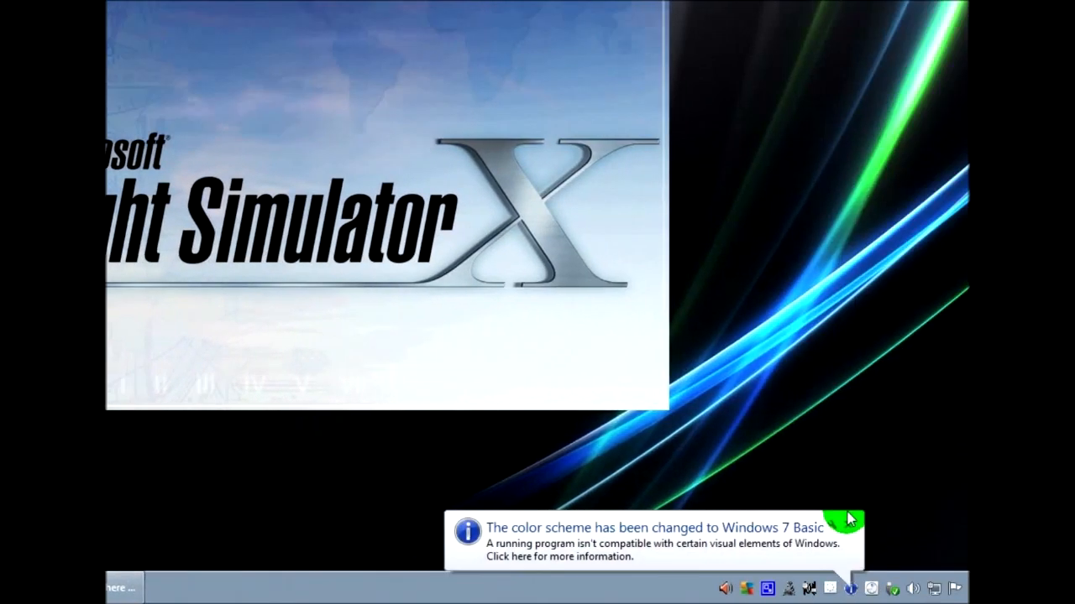
pyautogui.click(846, 520)
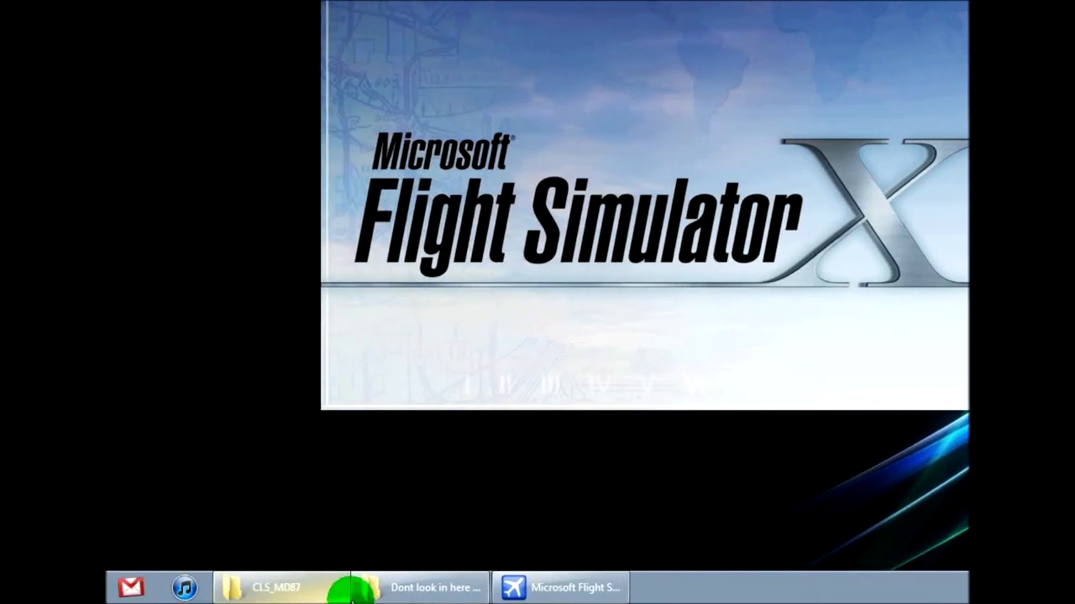
# Step: Check the md87L2_t file inside the Texture.higgi folder and return to the CLS_MD87 folder
pyautogui.click(350, 595)
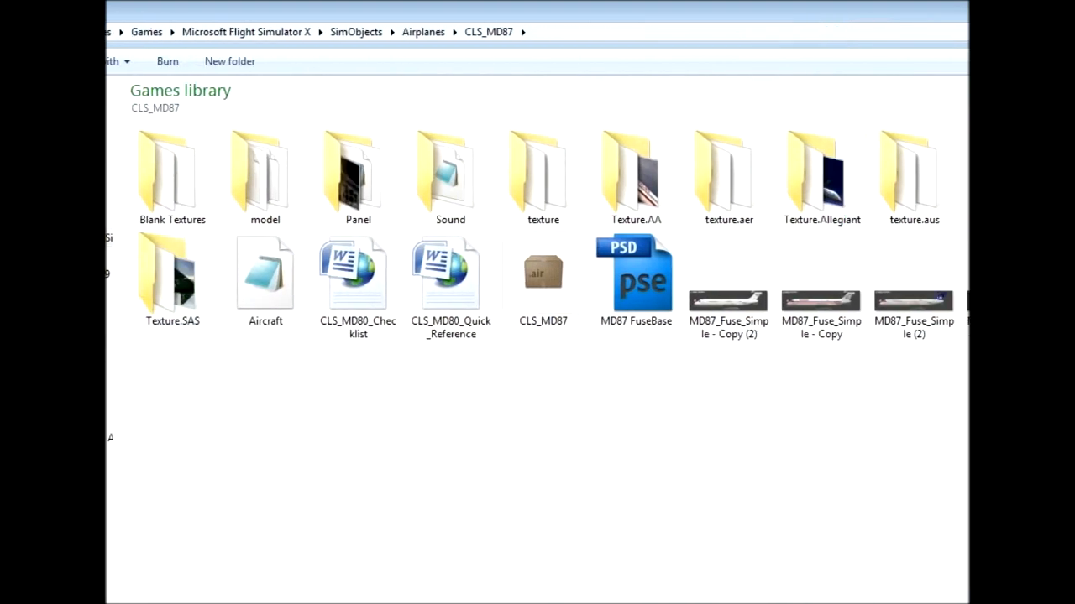
pyautogui.doubleClick(739, 190)
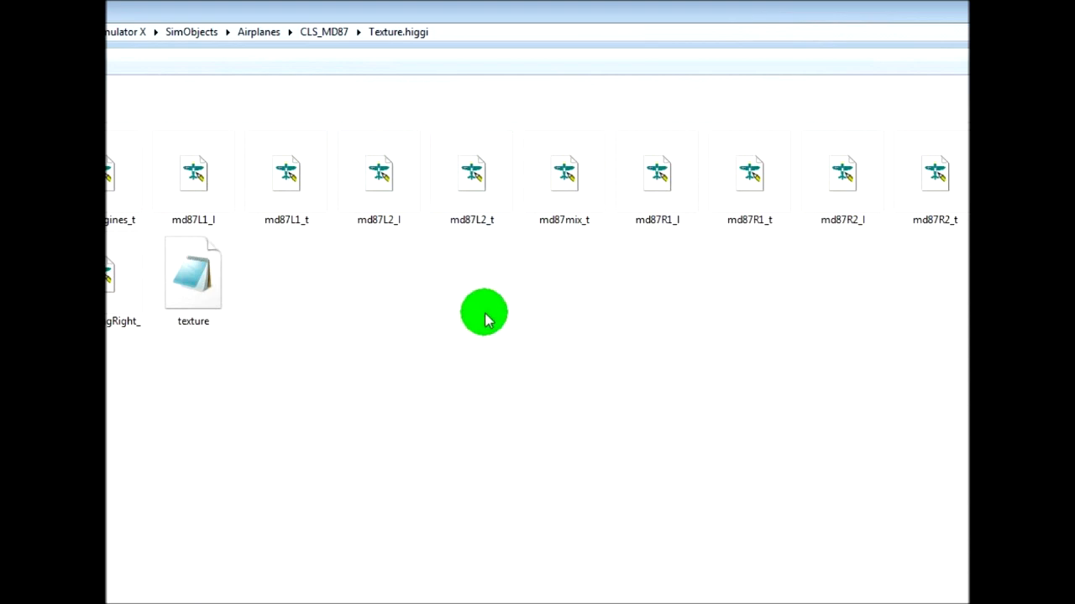
pyautogui.click(472, 191)
pyautogui.click(461, 311)
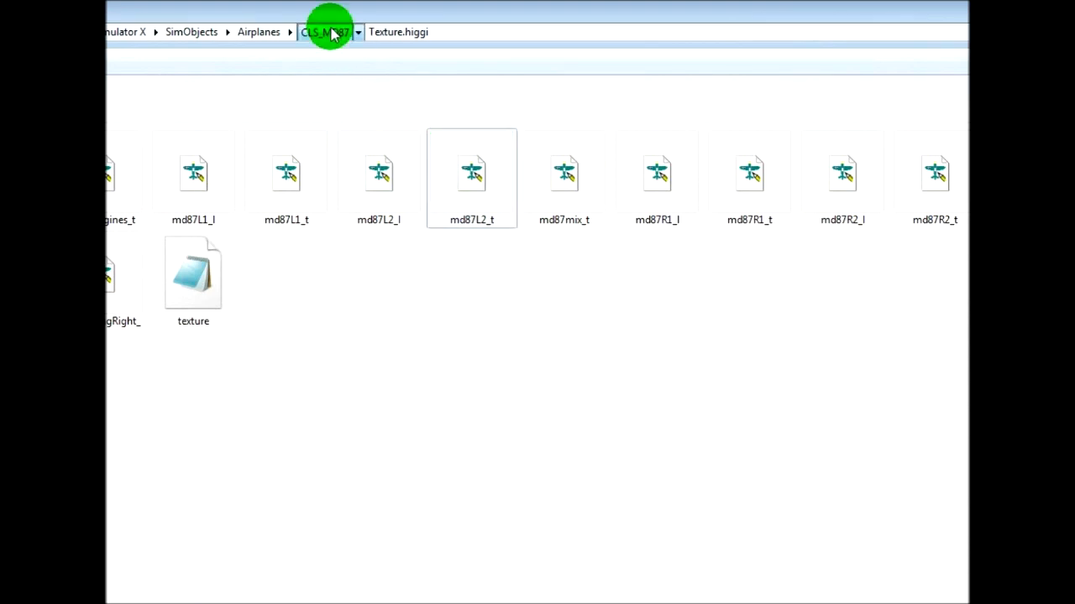
pyautogui.click(334, 34)
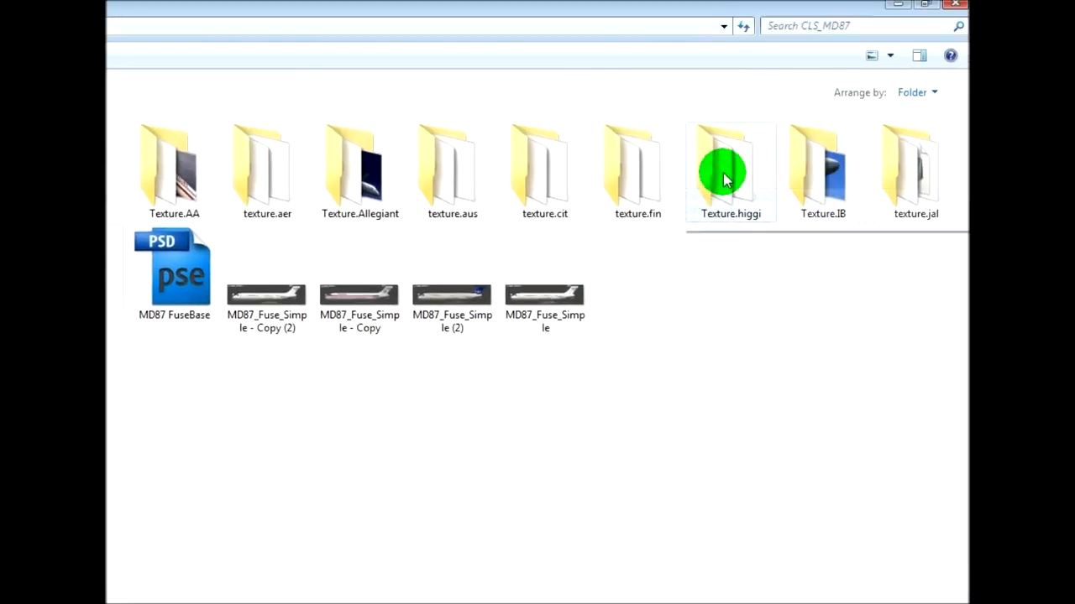
# Step: Reopen the Texture.higgi folder and open the md87R1_t texture in DXTBmp
pyautogui.moveTo(722, 181)
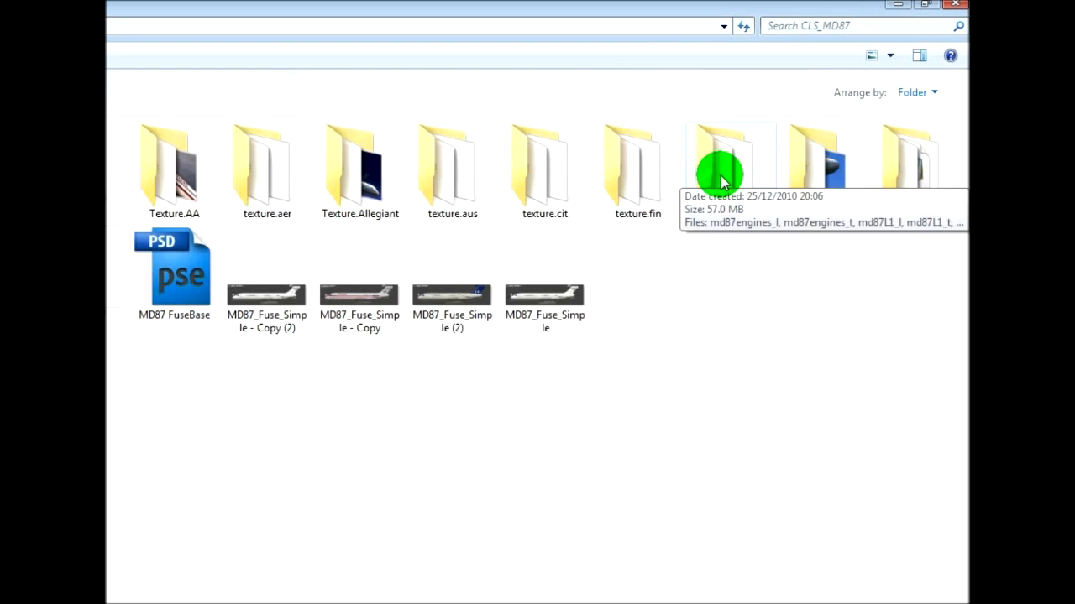
pyautogui.doubleClick(721, 178)
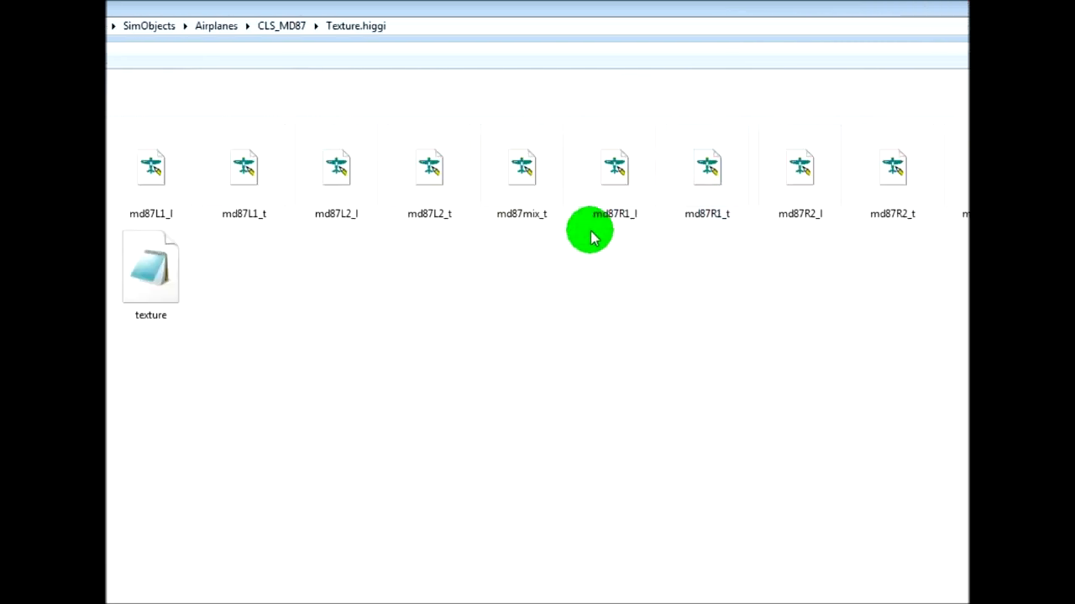
pyautogui.doubleClick(708, 180)
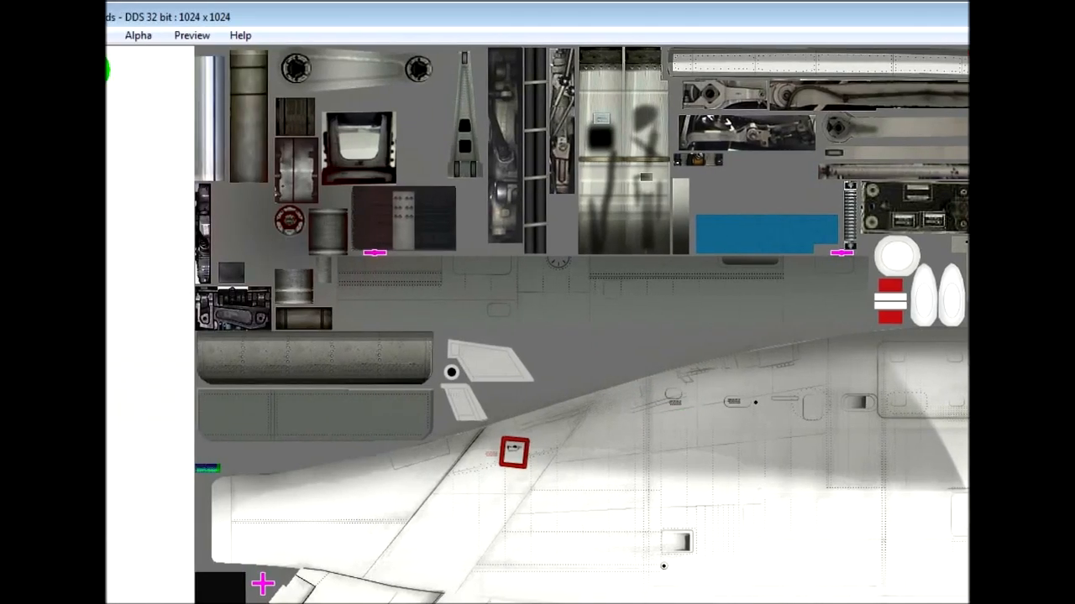
# Step: Check the DDS file type used for saving md87R1_t and cancel the export
pyautogui.click(117, 35)
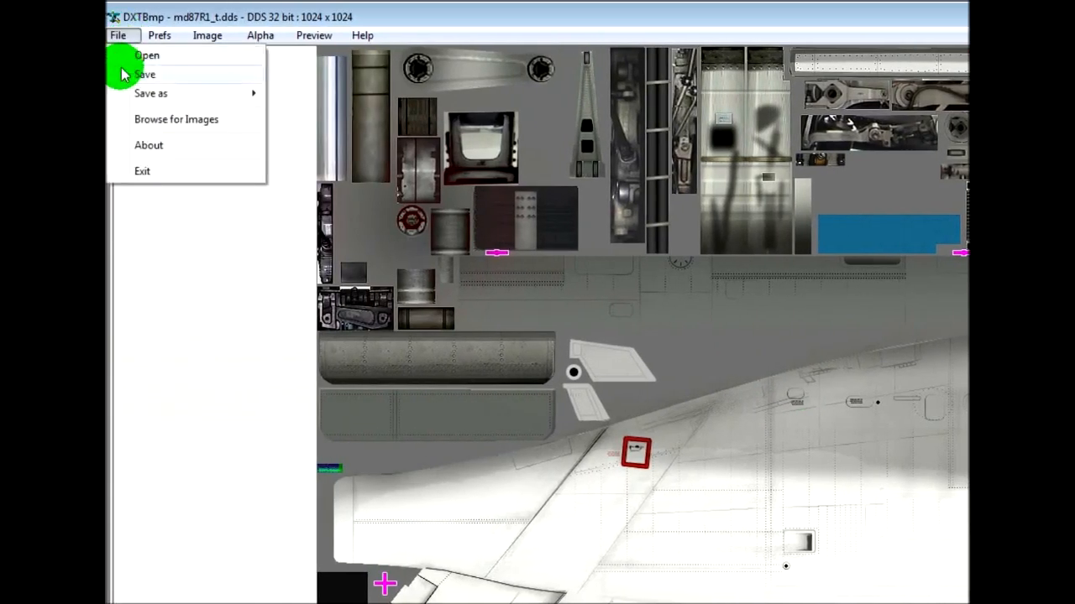
pyautogui.click(122, 75)
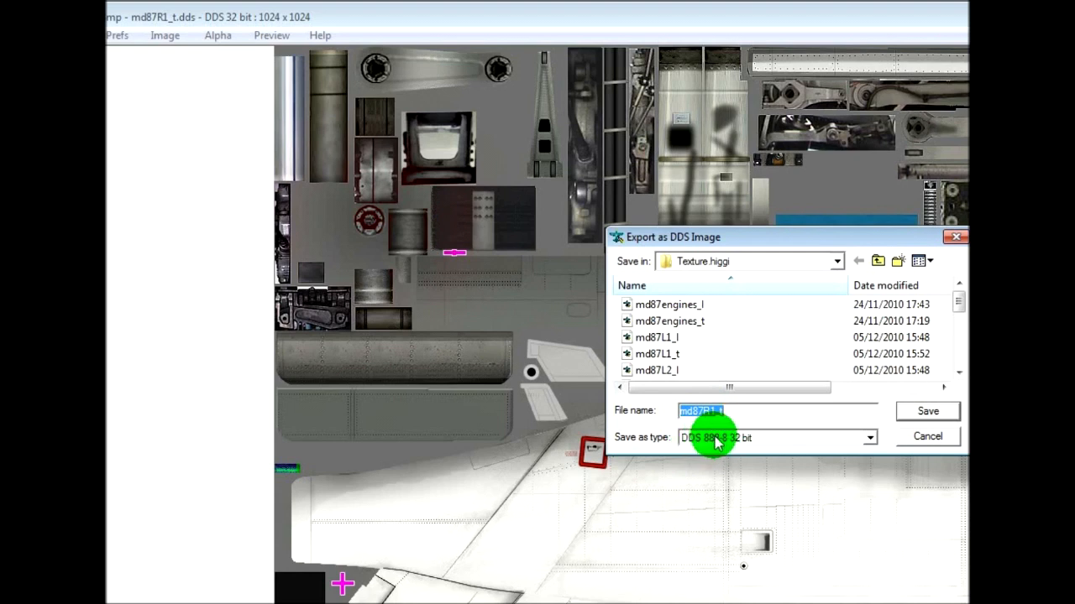
pyautogui.click(720, 441)
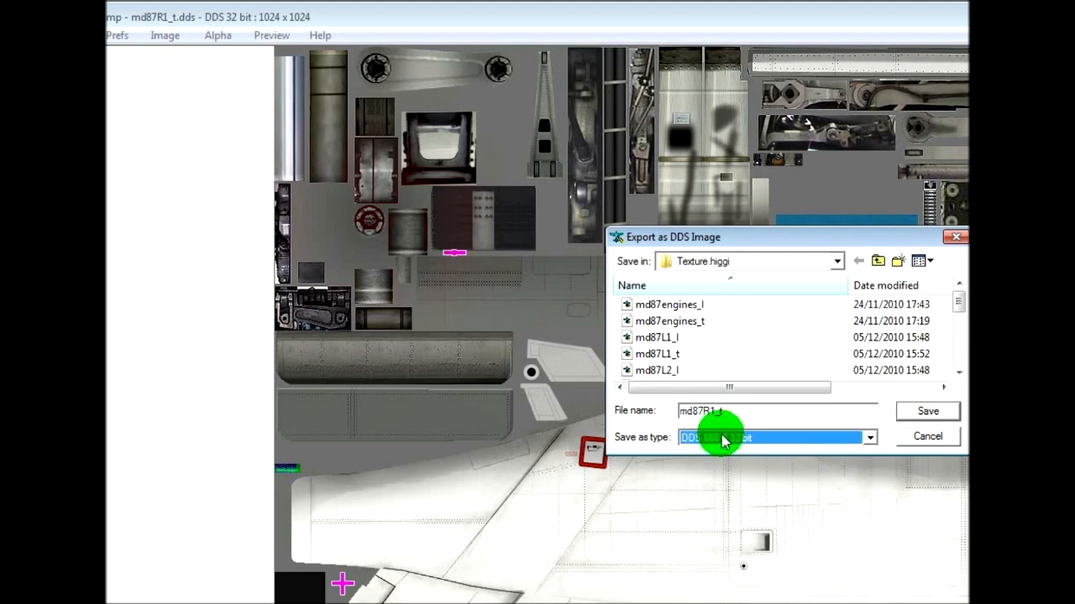
pyautogui.click(748, 438)
pyautogui.click(868, 439)
pyautogui.click(927, 436)
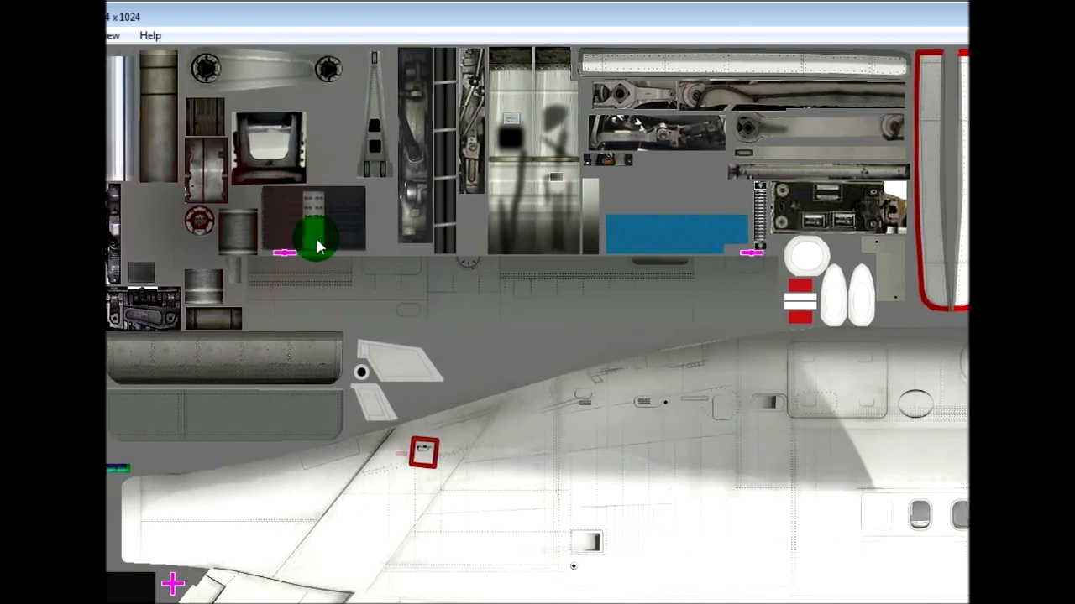
# Step: Examine the format choices for saving md87R1_t as an extended bitmap and close the save dialog
pyautogui.click(118, 35)
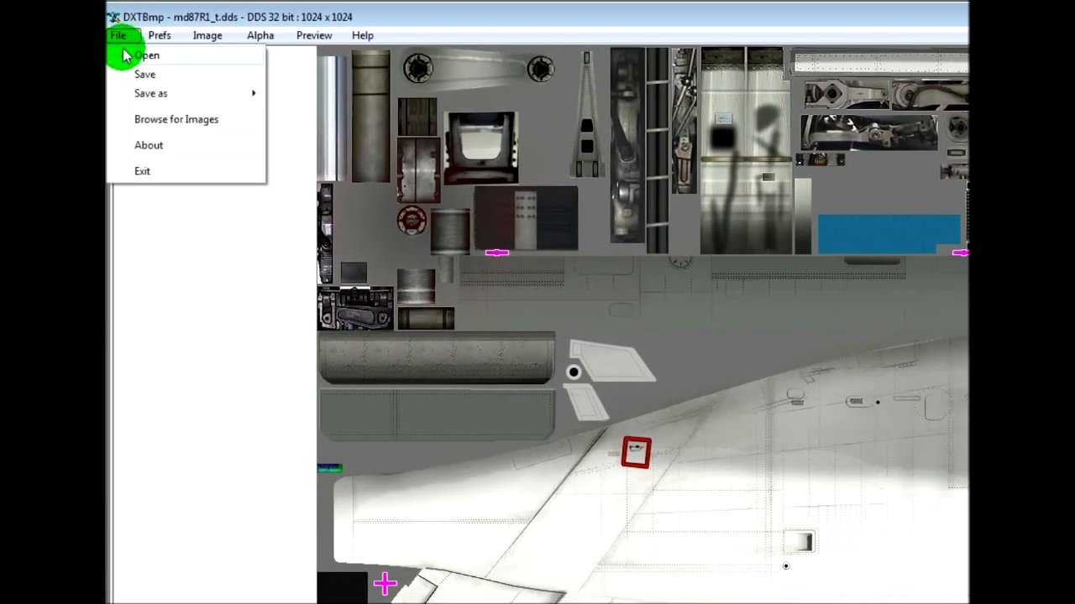
pyautogui.moveTo(130, 95)
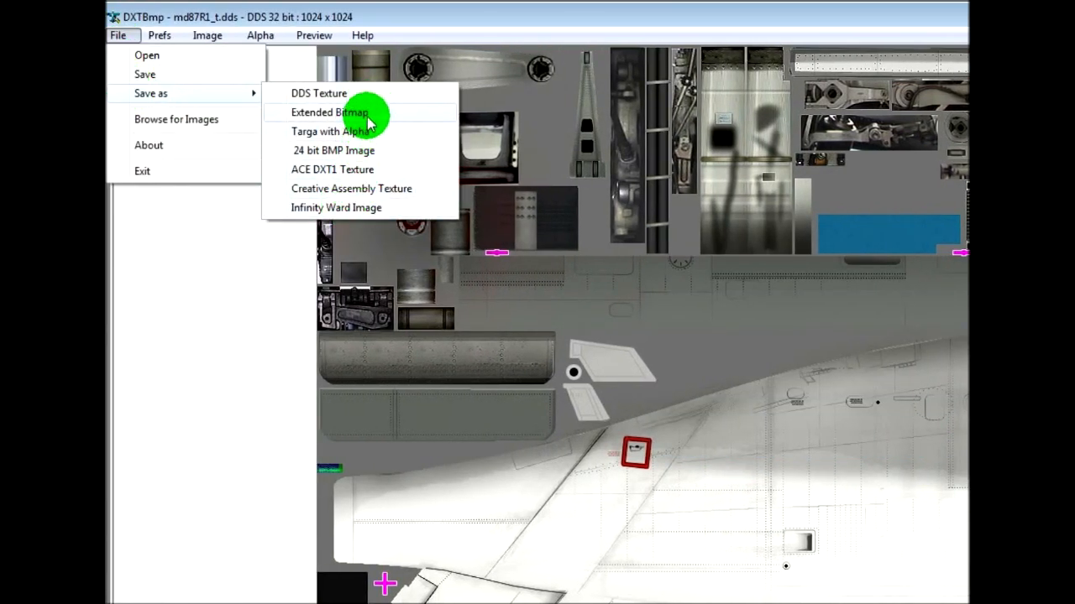
pyautogui.click(402, 117)
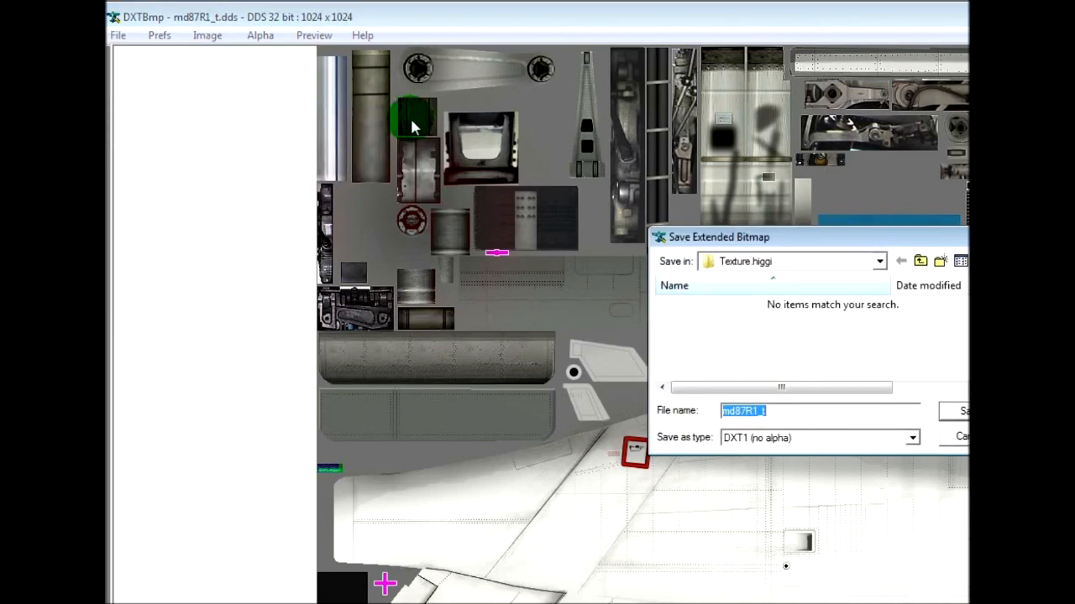
pyautogui.click(797, 439)
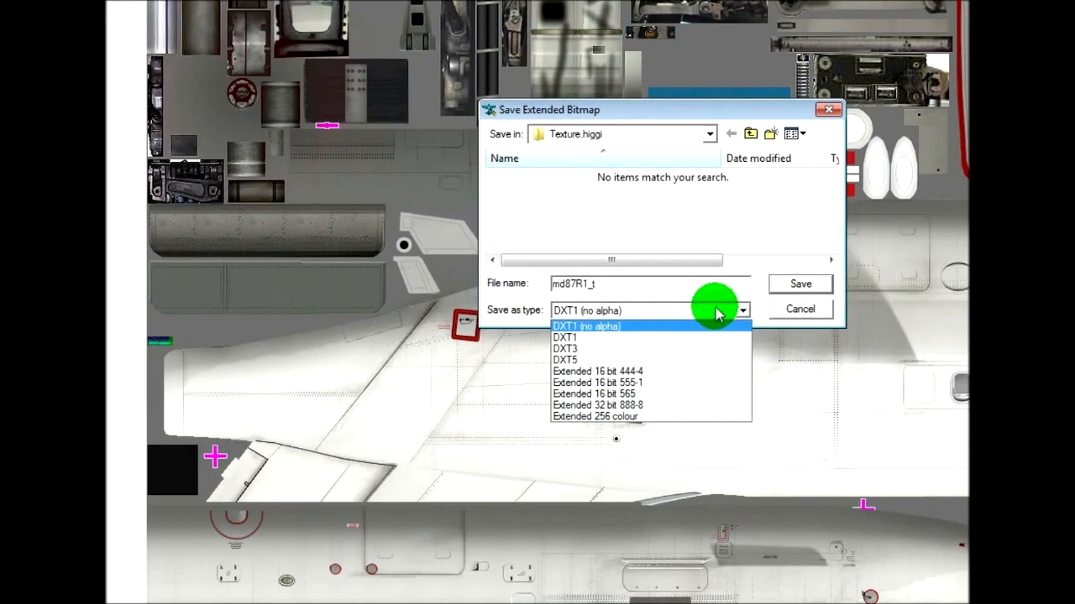
pyautogui.click(721, 281)
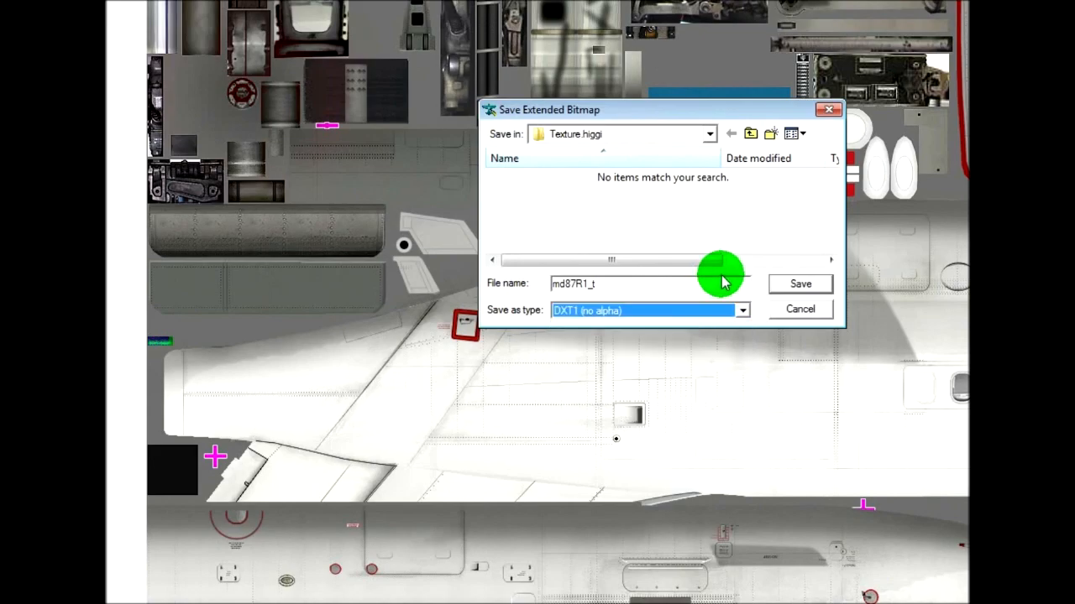
pyautogui.click(787, 287)
# Step: View the export options for saving md87R1_t as a Targa image with alpha and close the dialog
pyautogui.click(118, 37)
pyautogui.moveTo(128, 96)
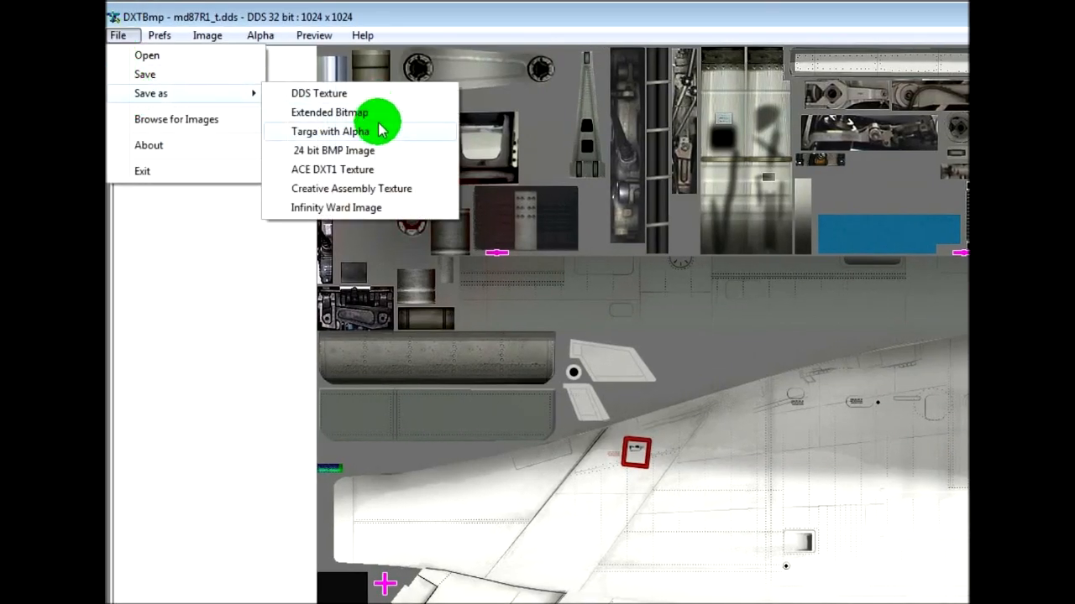
pyautogui.click(375, 135)
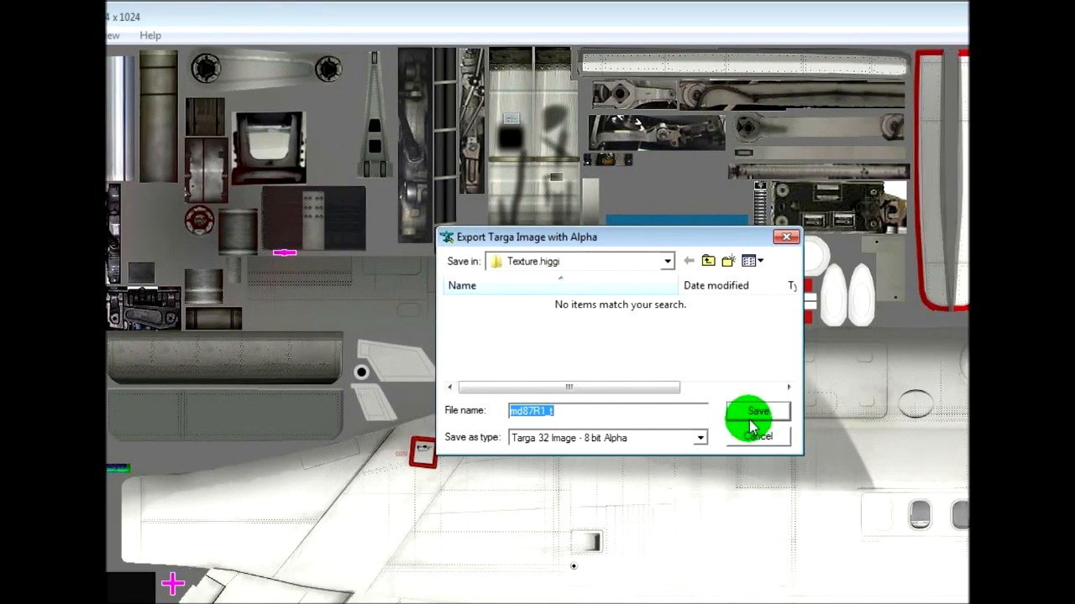
pyautogui.click(965, 416)
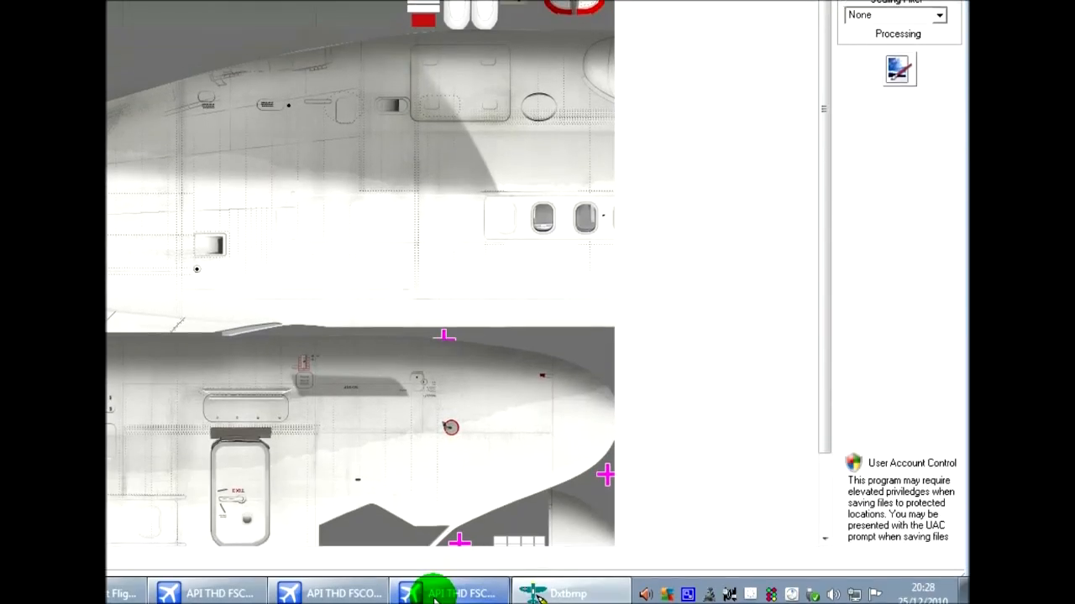
# Step: Switch to the FSCopilot exception messages raised by Flight Simulator X and acknowledge them
pyautogui.click(434, 586)
pyautogui.click(418, 254)
pyautogui.click(429, 256)
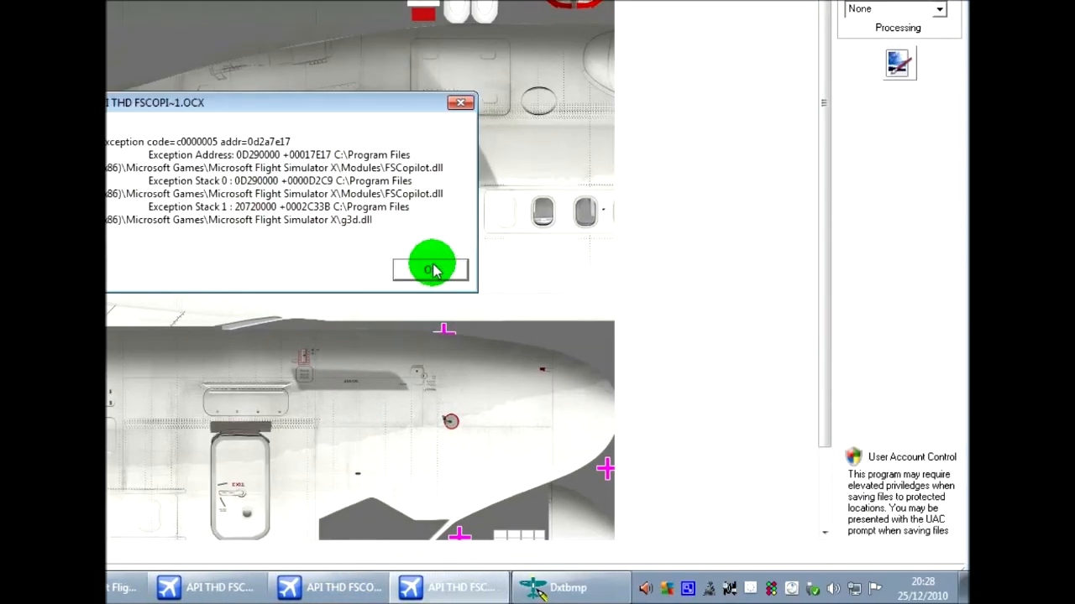
pyautogui.click(431, 265)
pyautogui.click(429, 257)
pyautogui.click(428, 256)
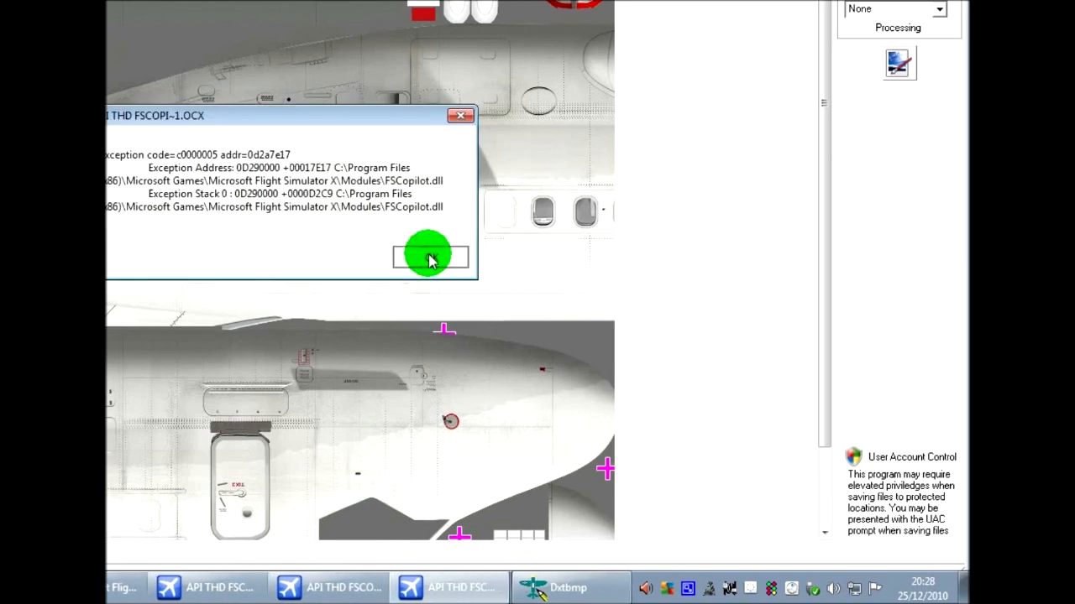
# Step: Bring up Flight Simulator X and force the unresponsive program to close
pyautogui.click(147, 587)
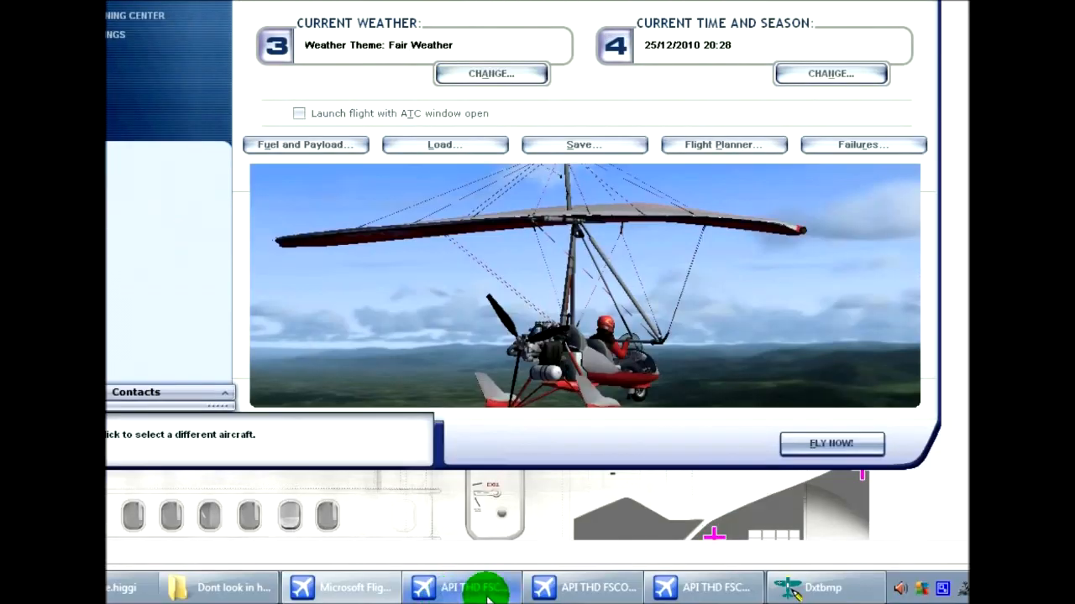
pyautogui.click(485, 589)
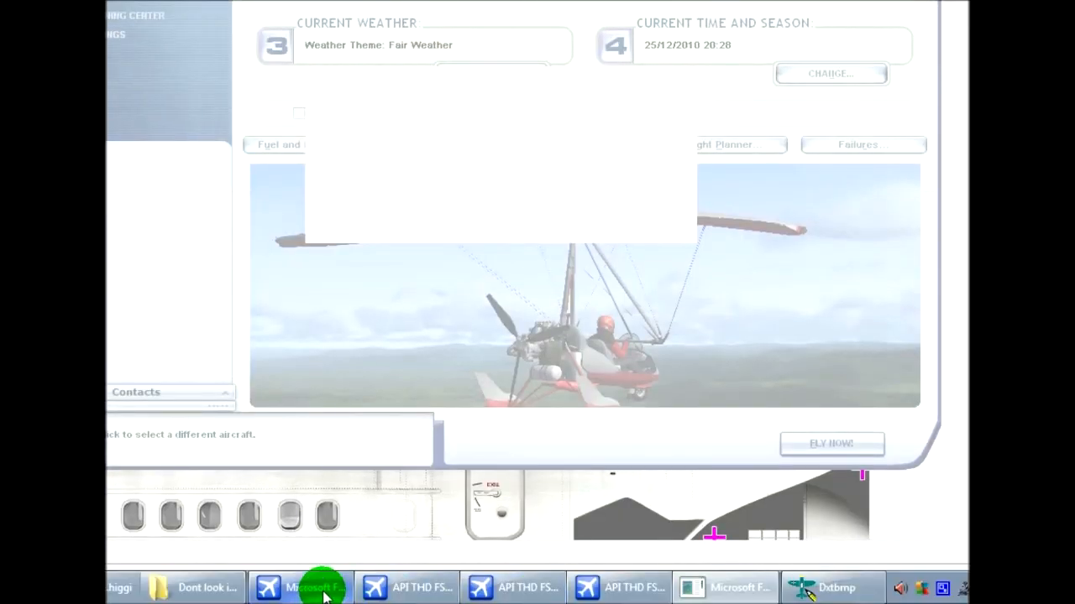
pyautogui.click(324, 593)
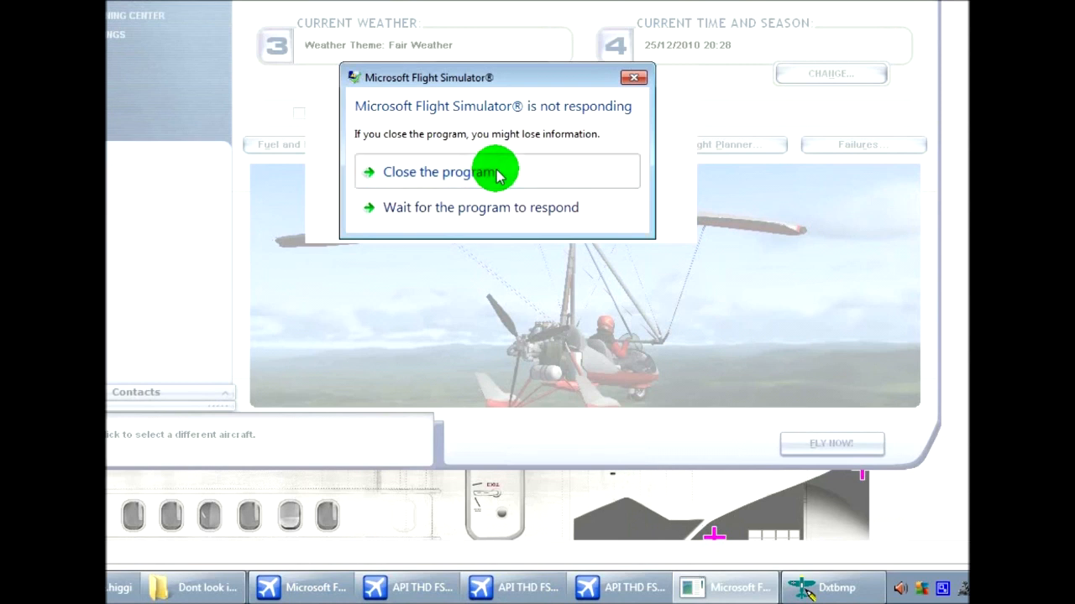
pyautogui.click(494, 170)
pyautogui.click(603, 194)
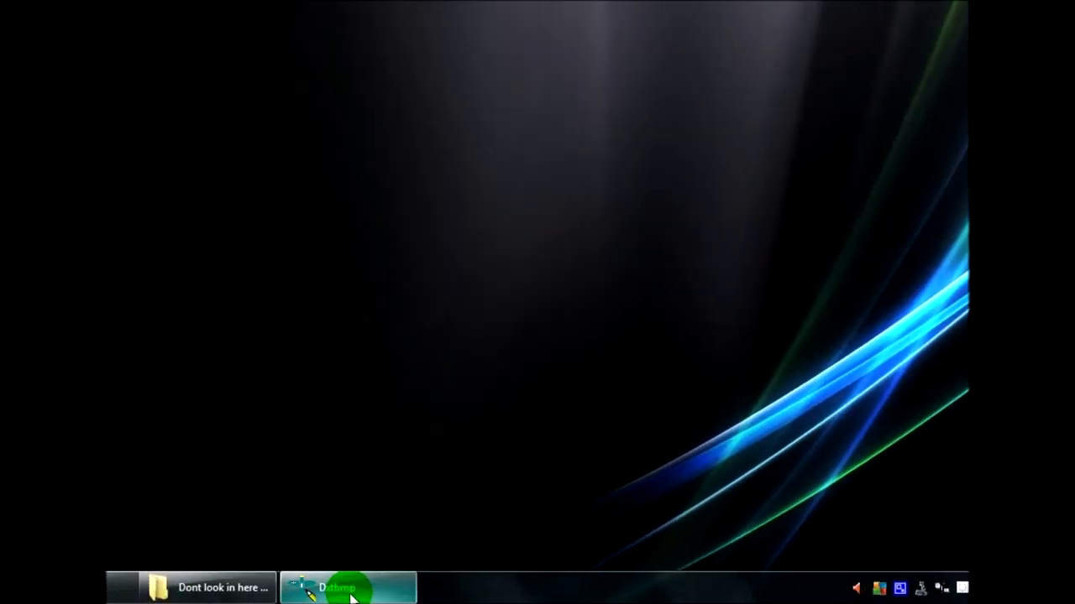
# Step: Relaunch Flight Simulator X from the desktop and dismiss the color scheme notification
pyautogui.doubleClick(150, 422)
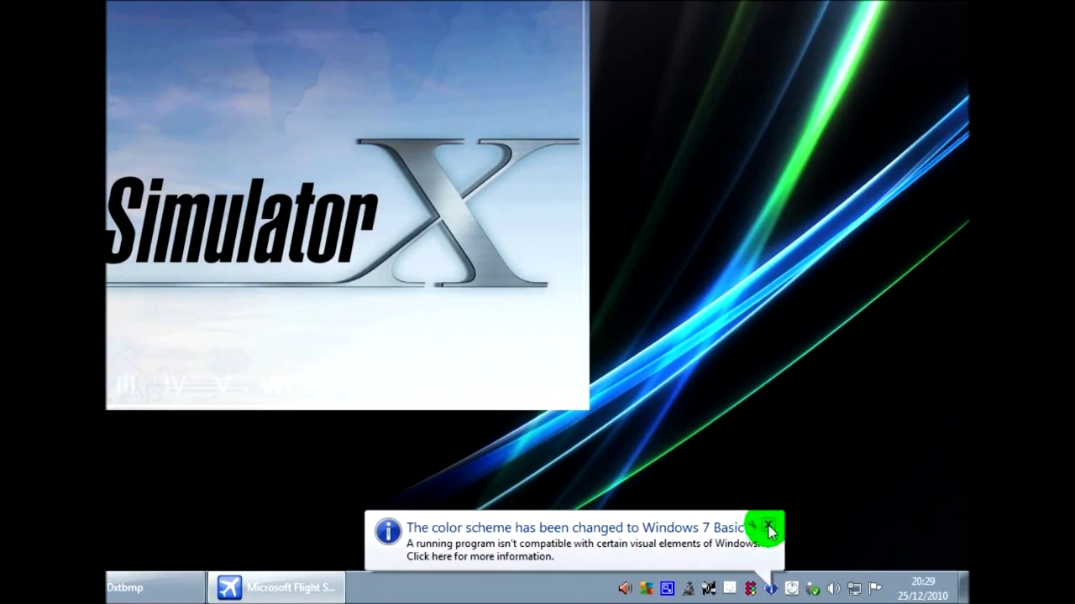
pyautogui.click(768, 528)
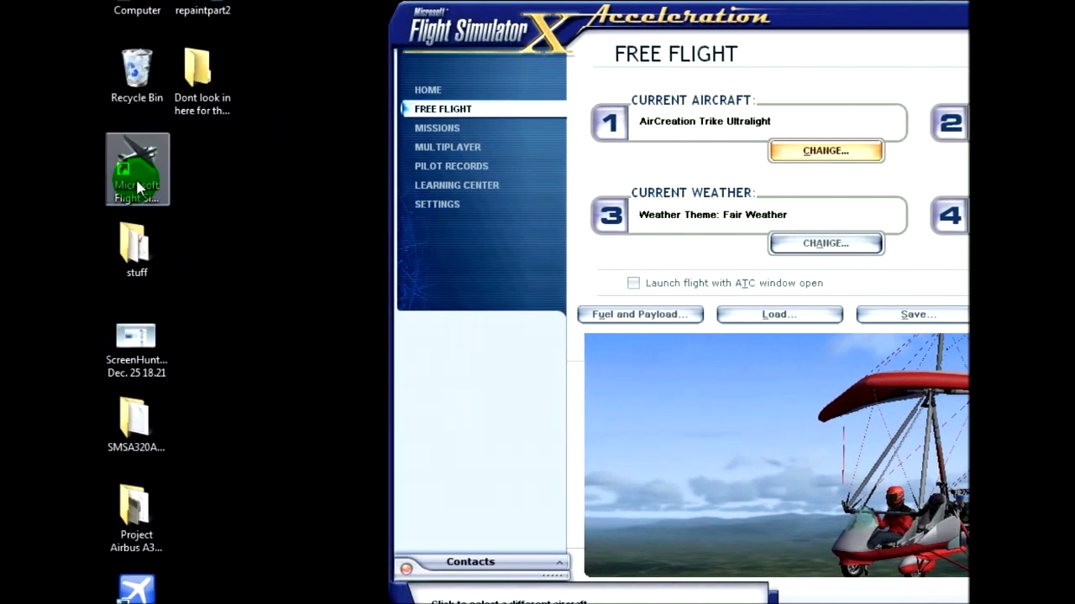
pyautogui.click(139, 180)
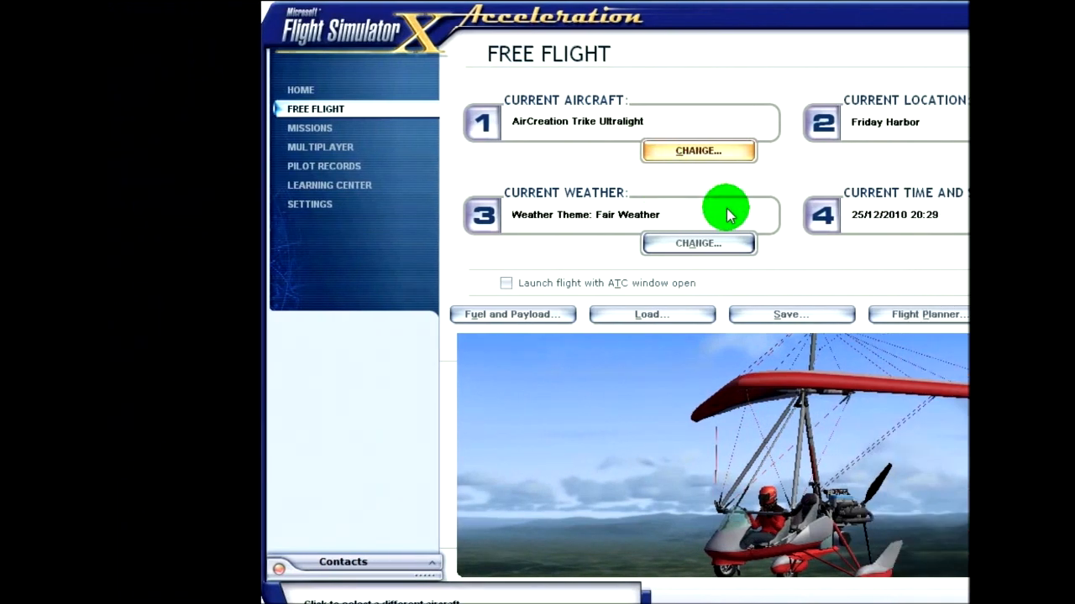
# Step: Find the Commercial Level Simulations MD-87 Higgi in the aircraft selection and open its details to view the repaint
pyautogui.click(708, 168)
pyautogui.click(690, 166)
pyautogui.scroll(-3, 709, 319)
pyautogui.scroll(-15, 710, 323)
pyautogui.scroll(-1, 694, 316)
pyautogui.click(577, 447)
pyautogui.scroll(-1, 578, 447)
pyautogui.click(458, 364)
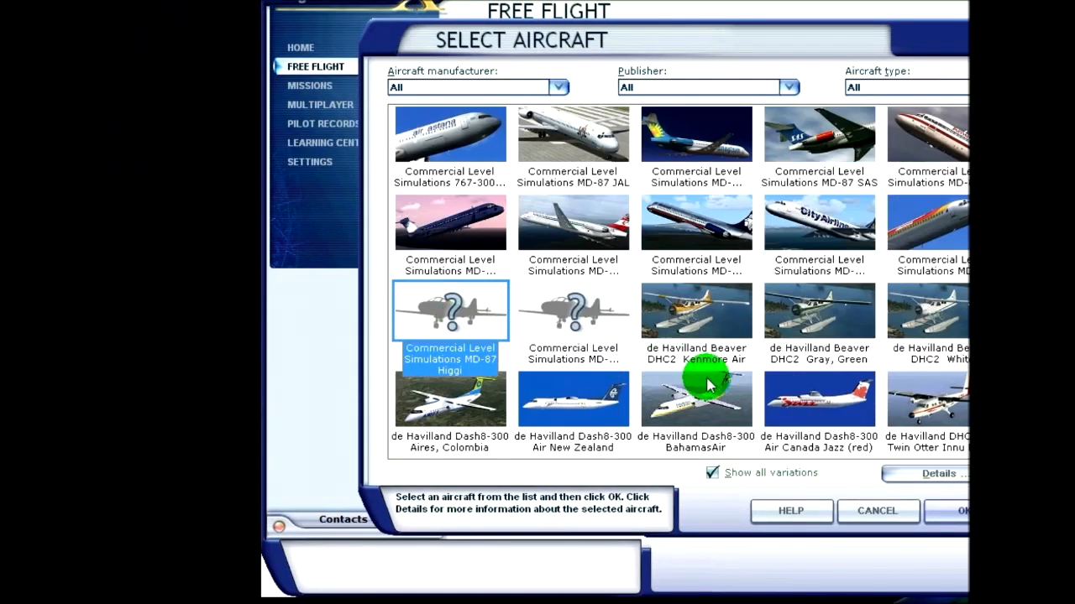
pyautogui.click(923, 473)
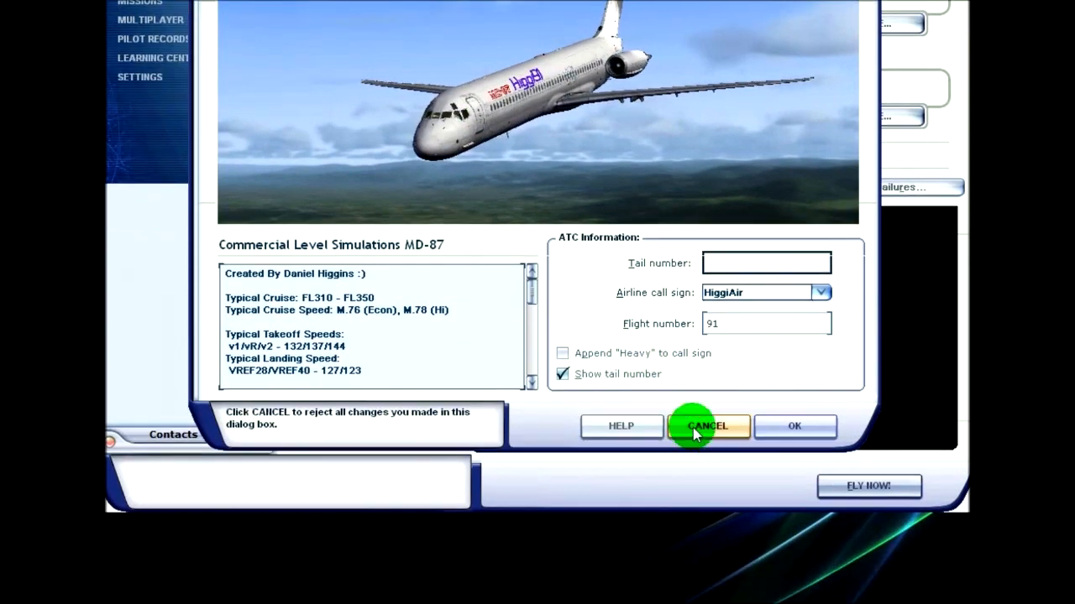
# Step: Cancel the aircraft details and aircraft selection, and exit Flight Simulator X
pyautogui.click(694, 433)
pyautogui.click(700, 431)
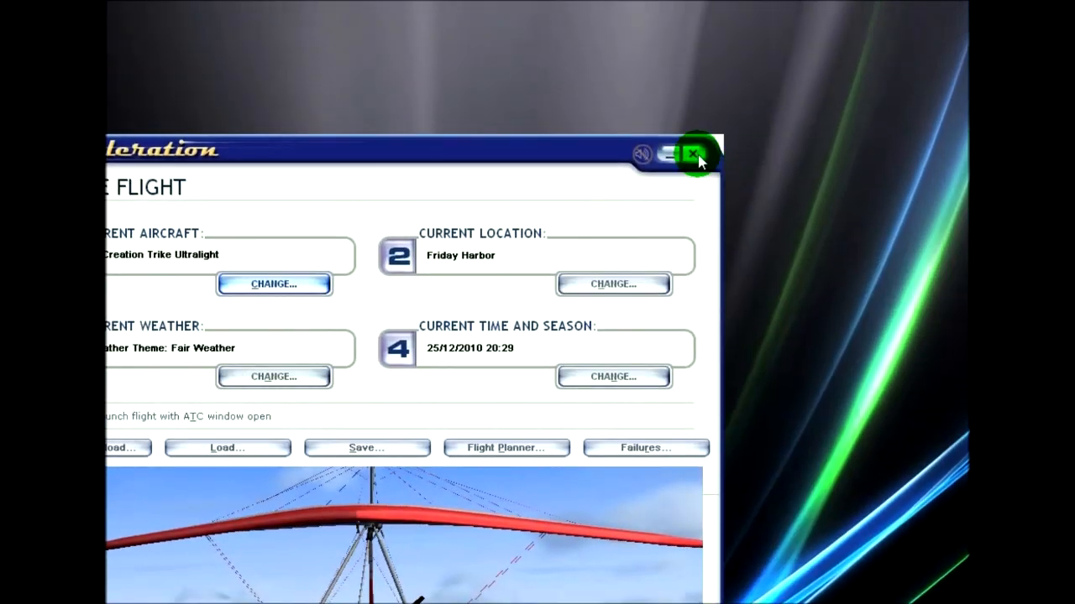
pyautogui.click(693, 151)
pyautogui.click(252, 492)
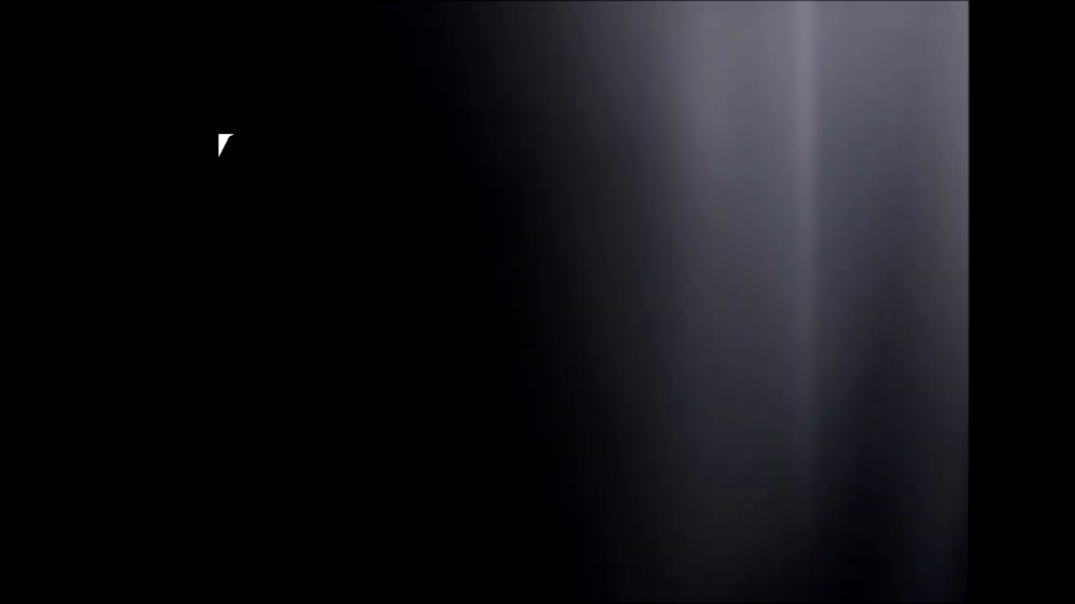
# Step: Delete the desktop folder "Dont look in here for the missing texture!" to the Recycle Bin
pyautogui.click(216, 65)
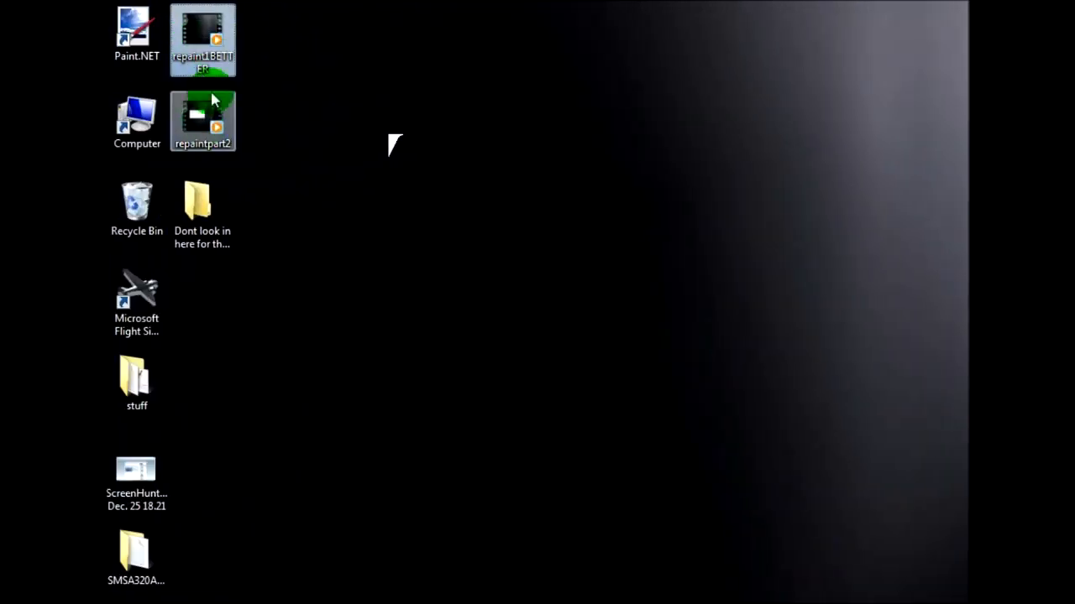
pyautogui.click(212, 101)
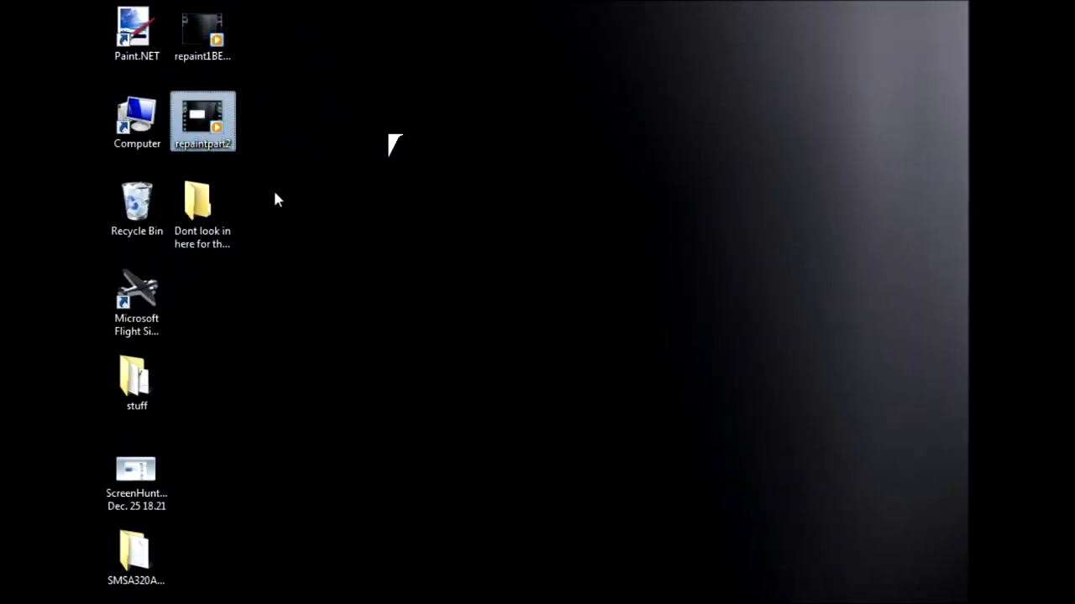
pyautogui.click(194, 210)
pyautogui.press('Delete')
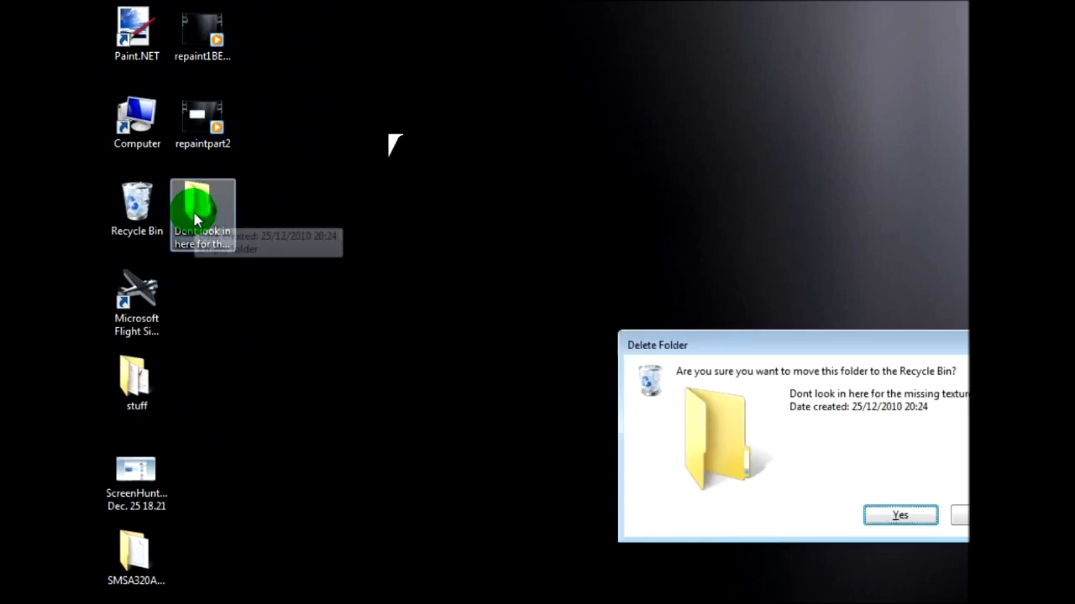
pyautogui.click(897, 517)
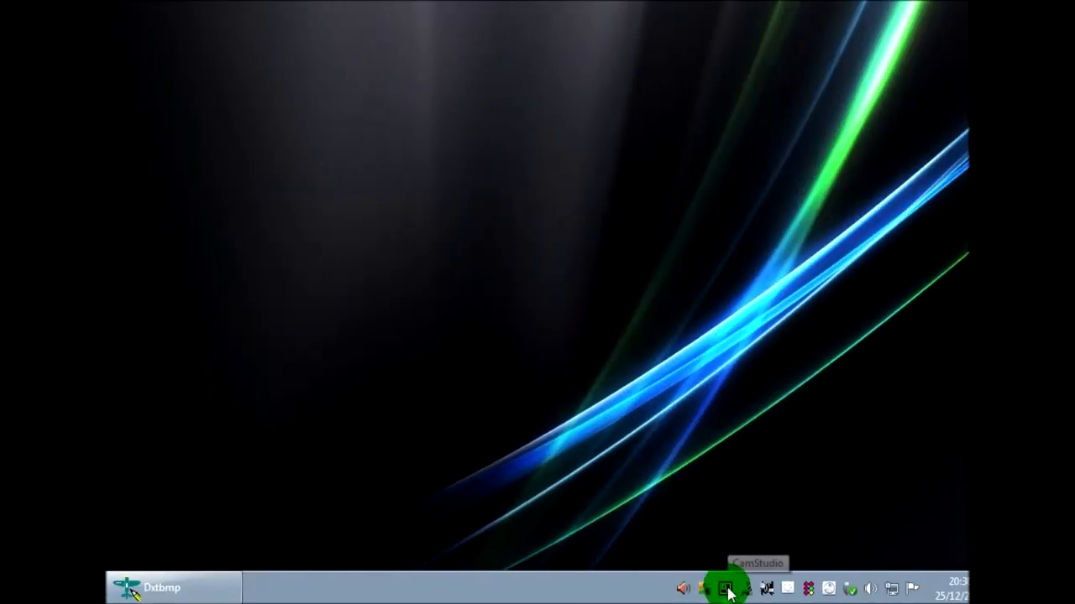
# Step: Dismiss the Flight Simulator crash dialog
pyautogui.rightClick(728, 593)
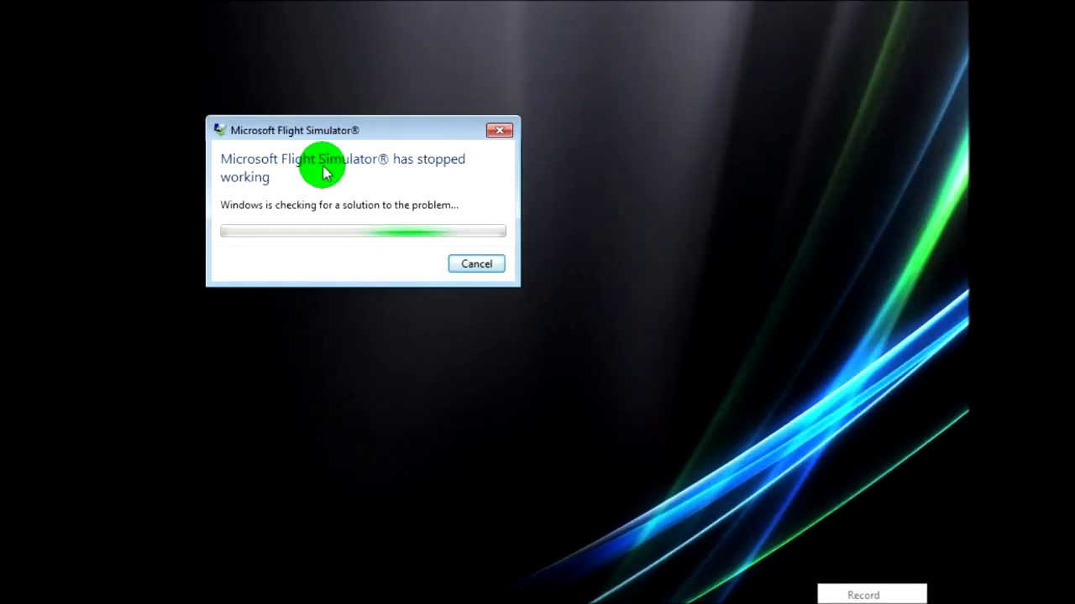
pyautogui.click(353, 178)
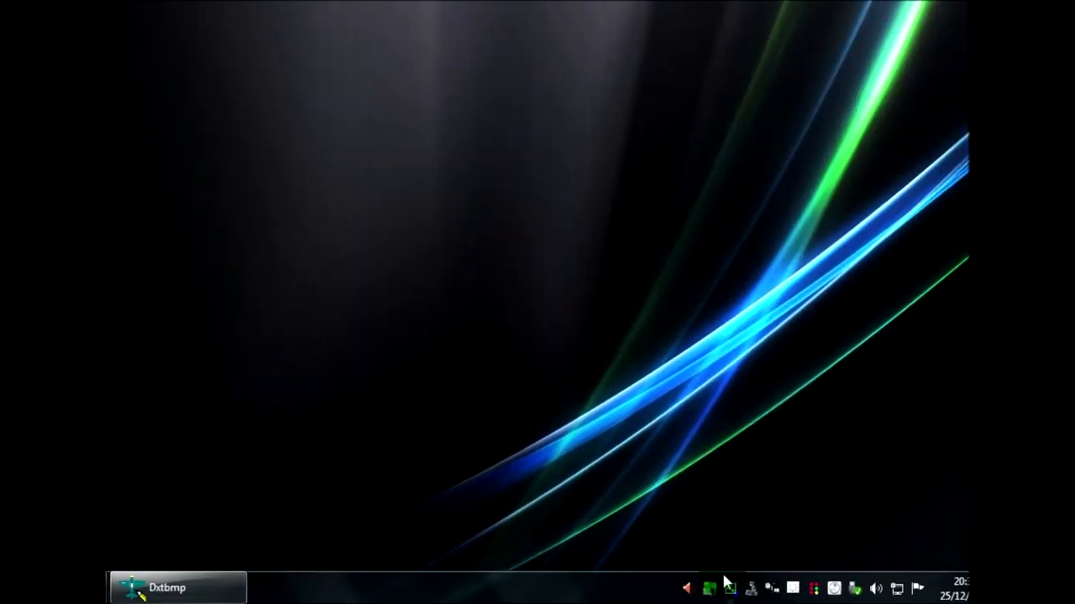
pyautogui.rightClick(723, 585)
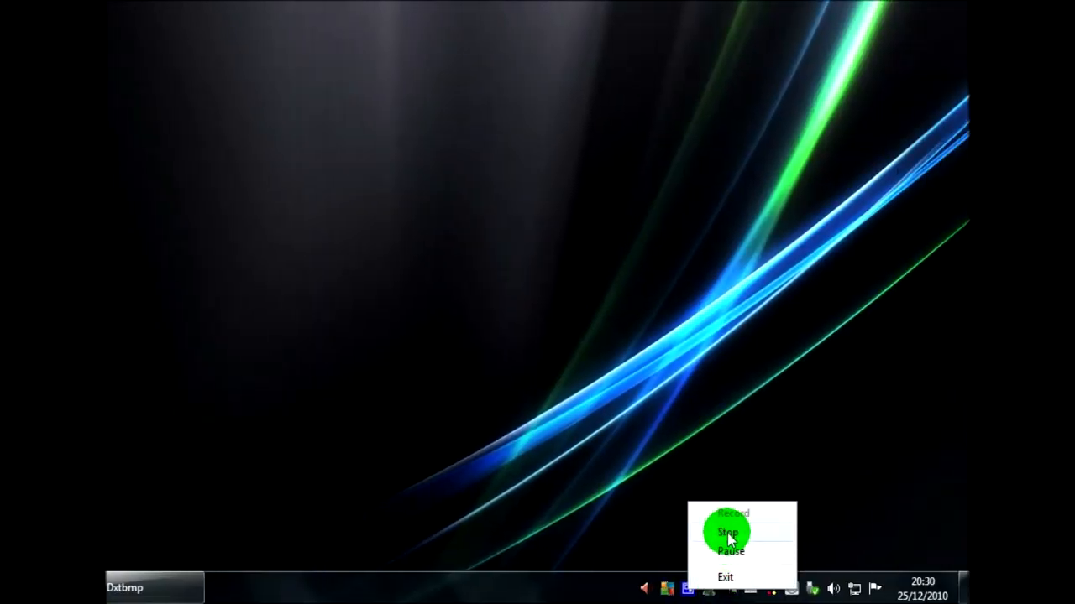